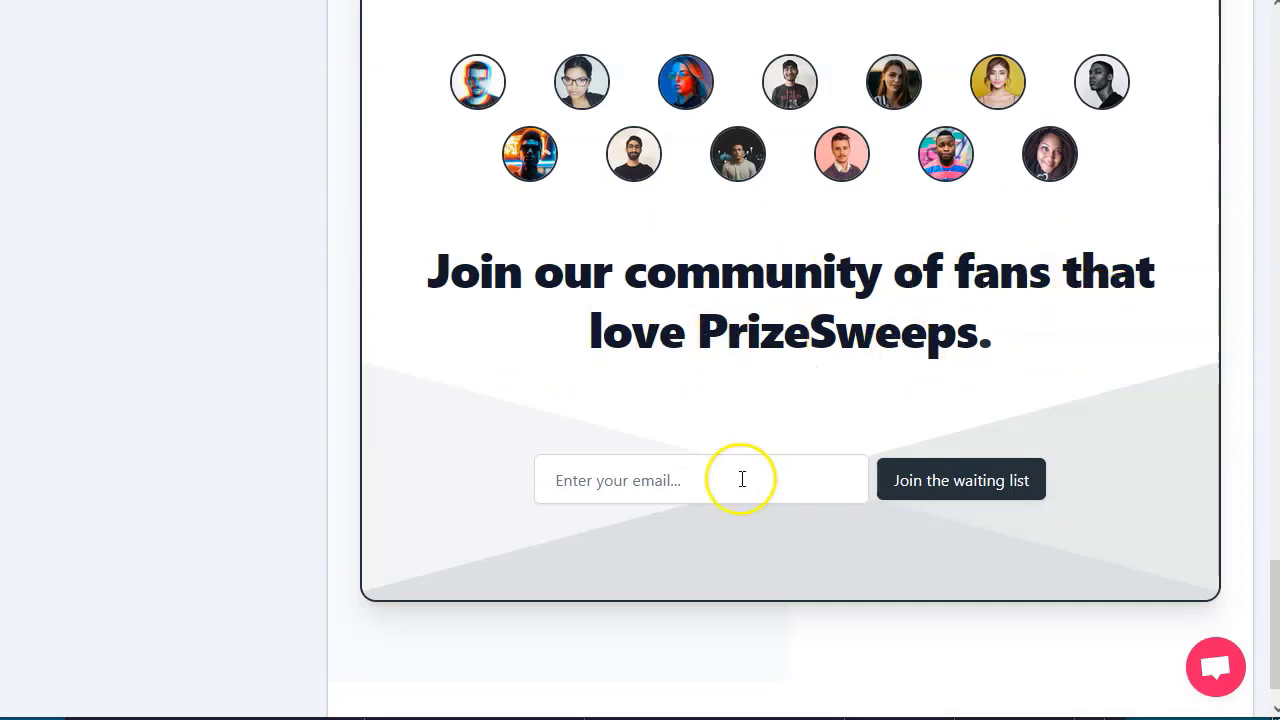
- Examine the generated PrizeSweeps landing page from its closing waiting-list section back up to the hero
scroll(700, 450, "down", 1)
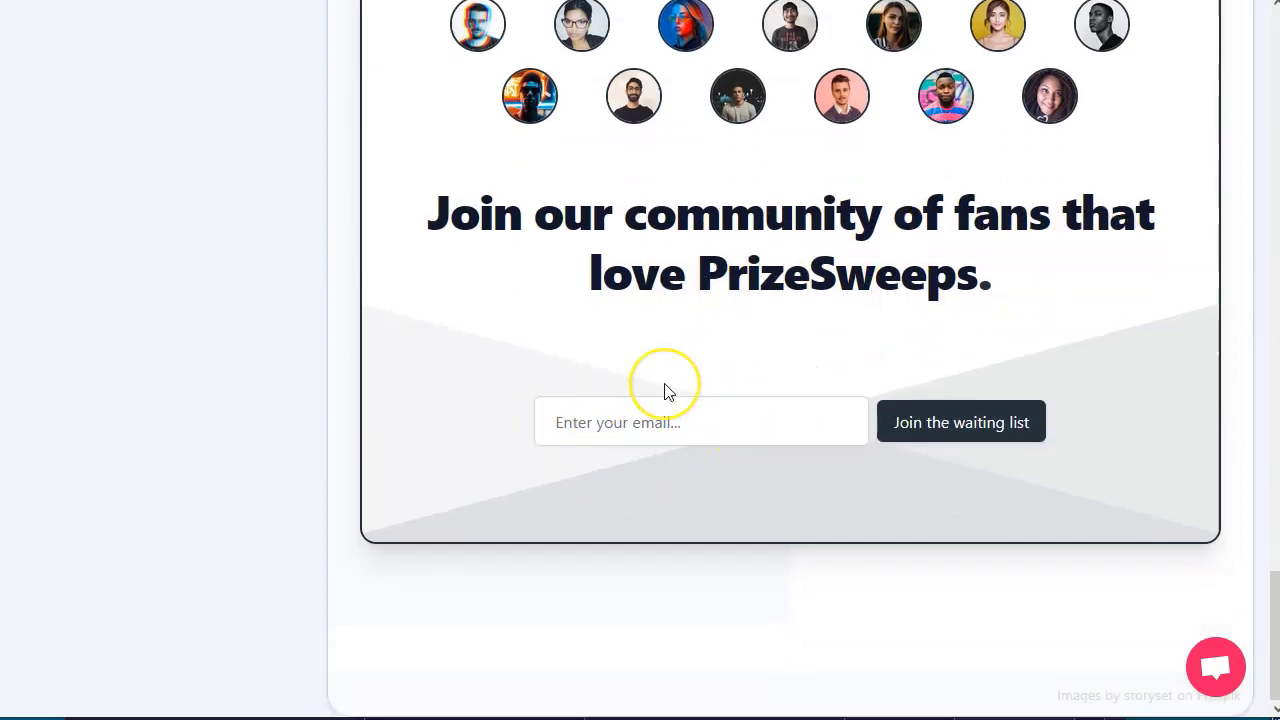
scroll(668, 392, "up", 20)
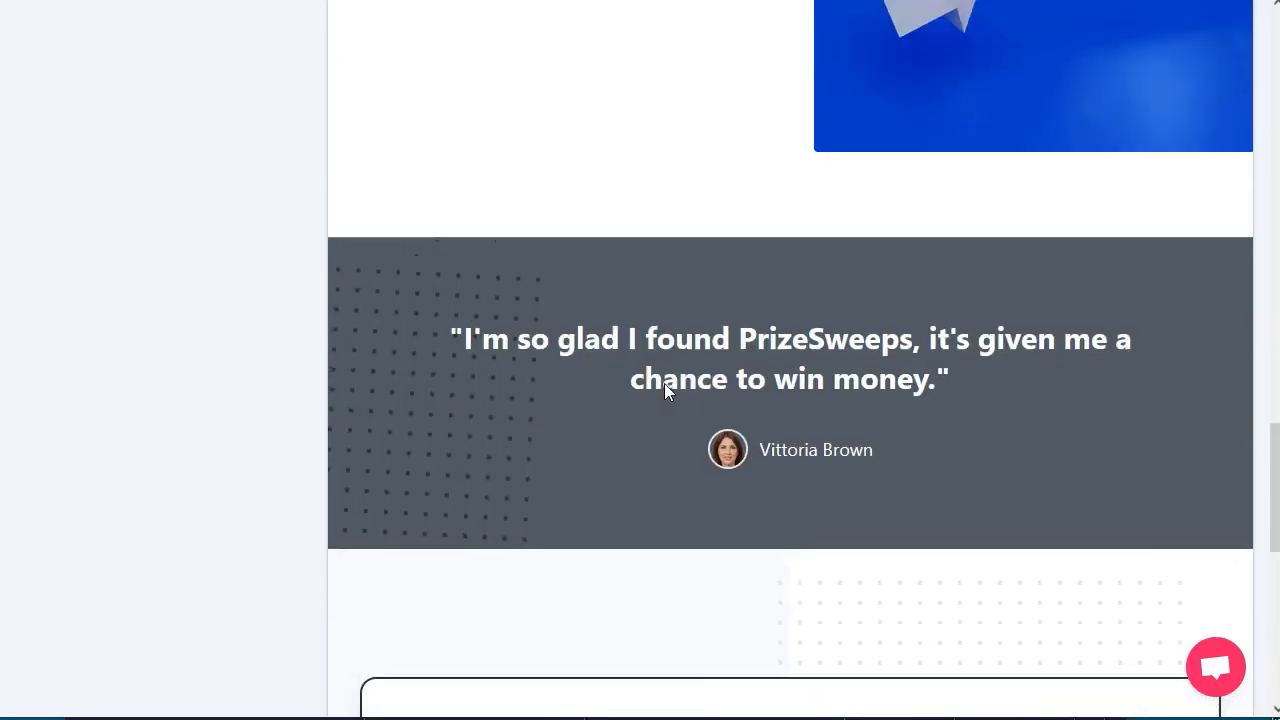
scroll(668, 392, "up", 8)
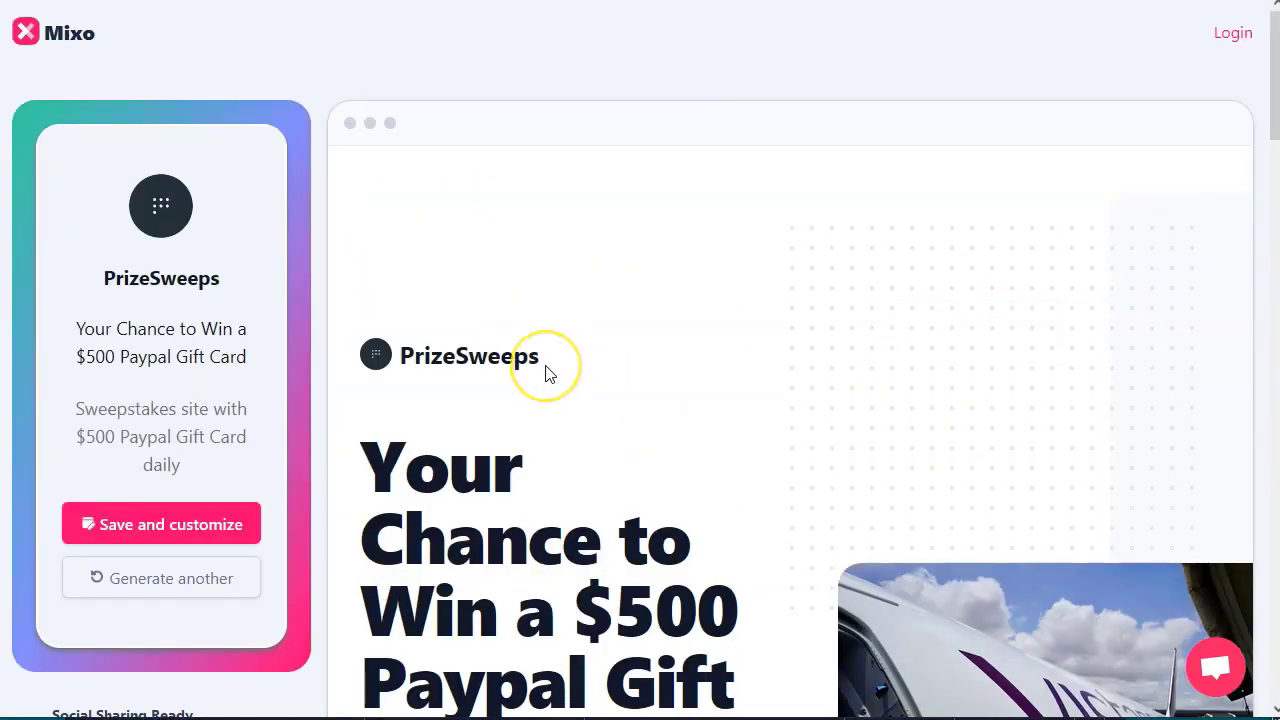
scroll(545, 373, "down", 1)
scroll(545, 373, "down", 1)
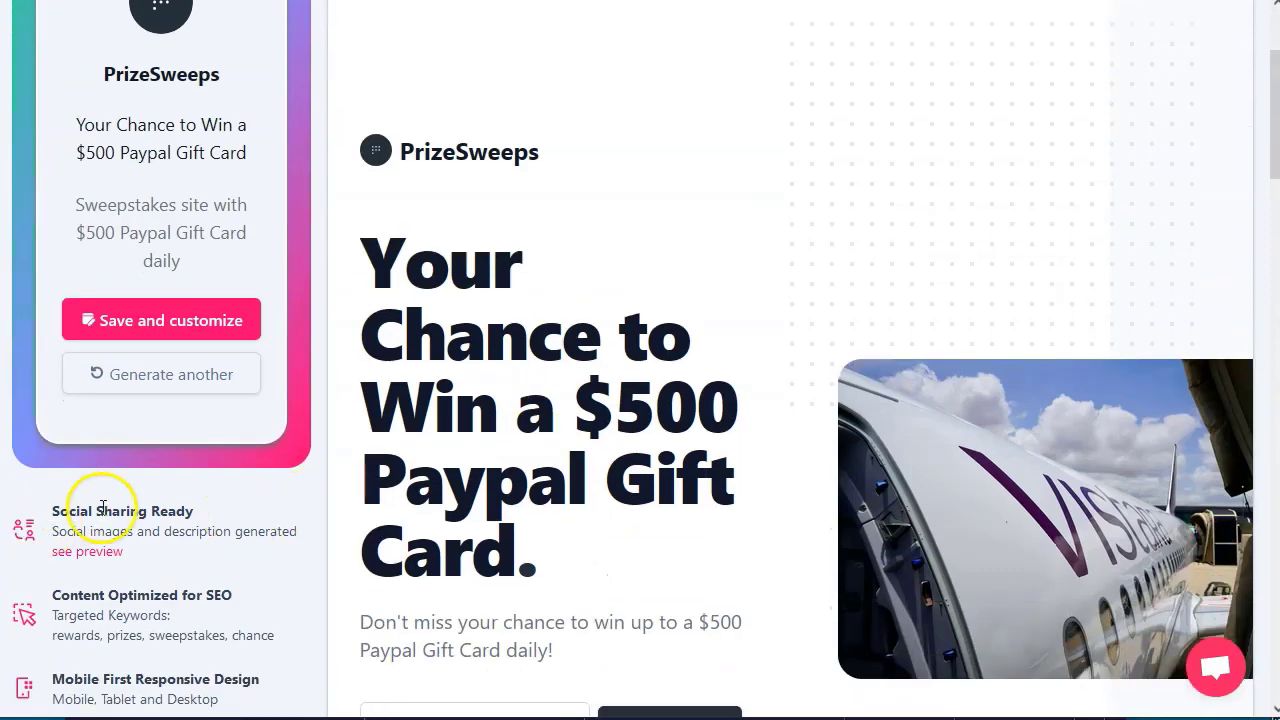
- View the social sharing preview generated for the PrizeSweeps site and close it
scroll(185, 460, "down", 2)
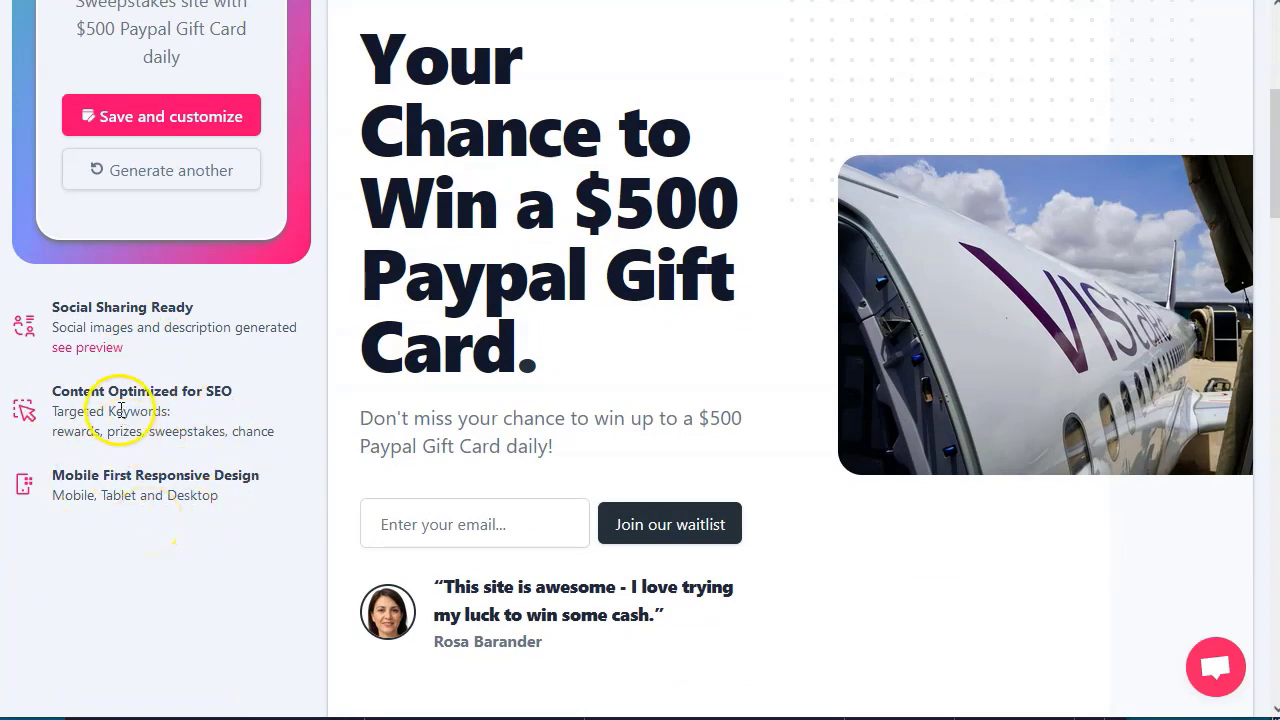
left_click(100, 350)
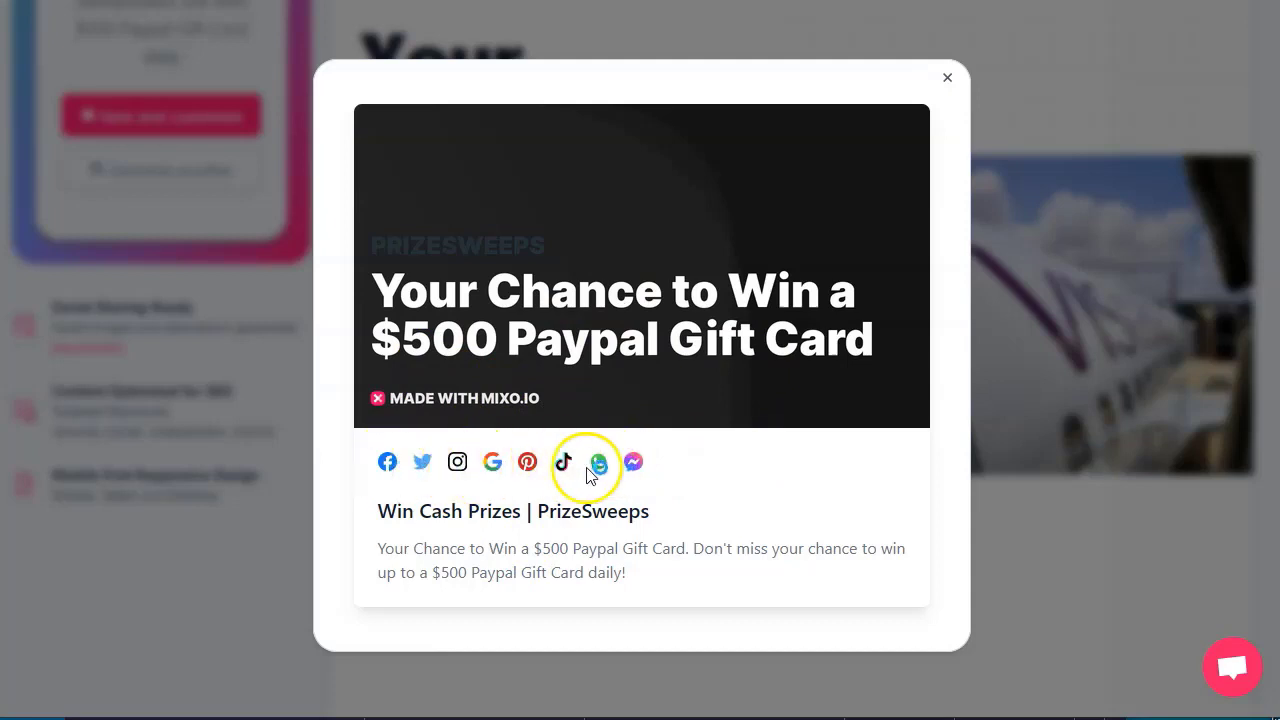
left_click(947, 77)
scroll(300, 366, "up", 3)
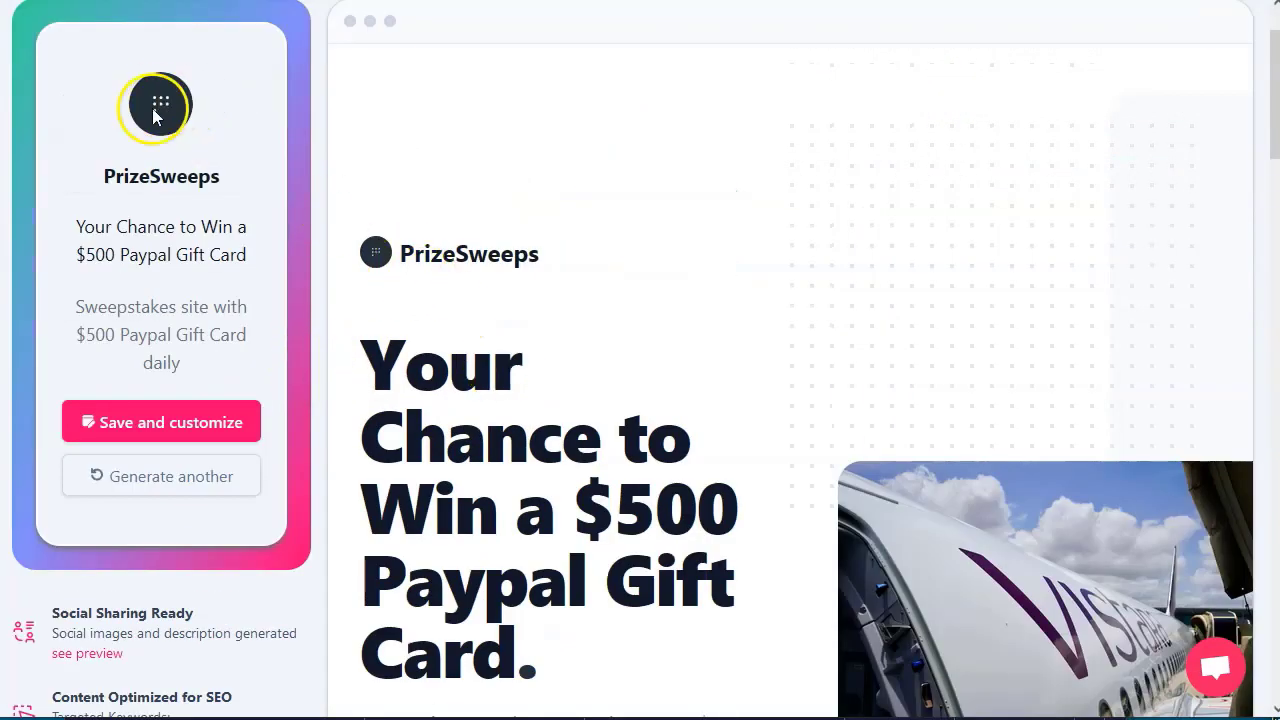
- View the account registration form offered when saving the site, and close it without registering
left_click(166, 428)
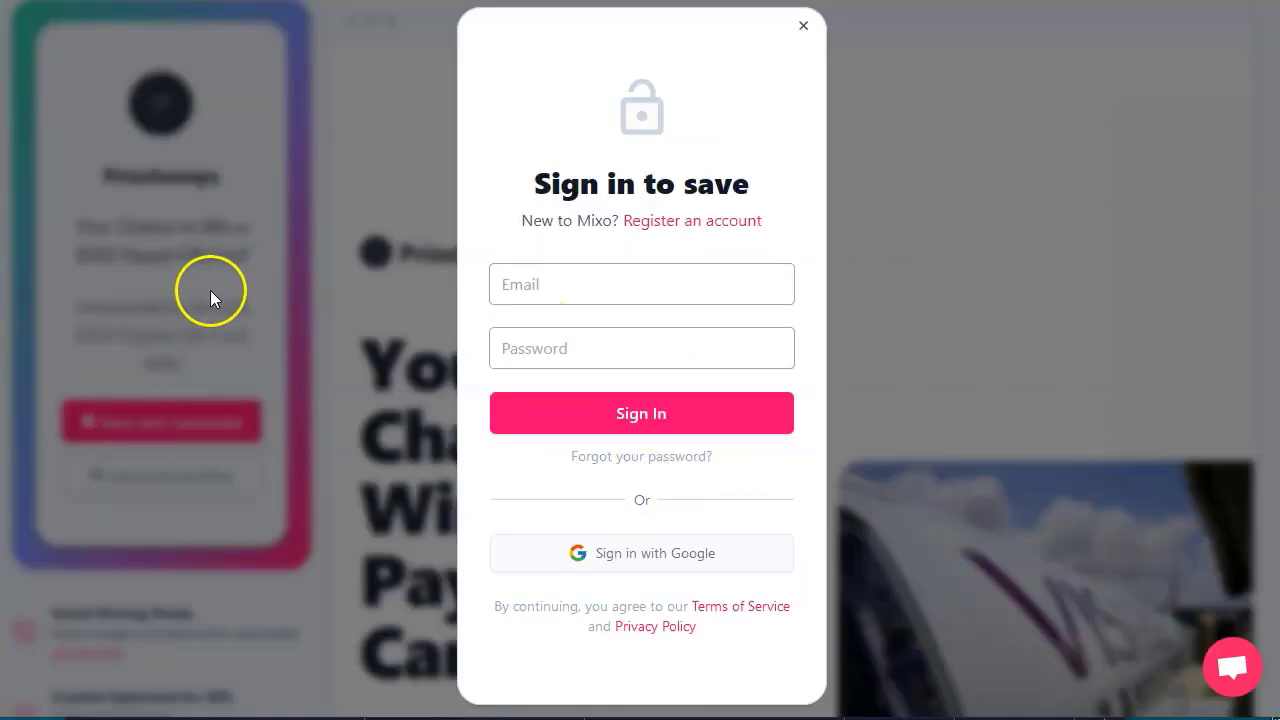
left_click(706, 222)
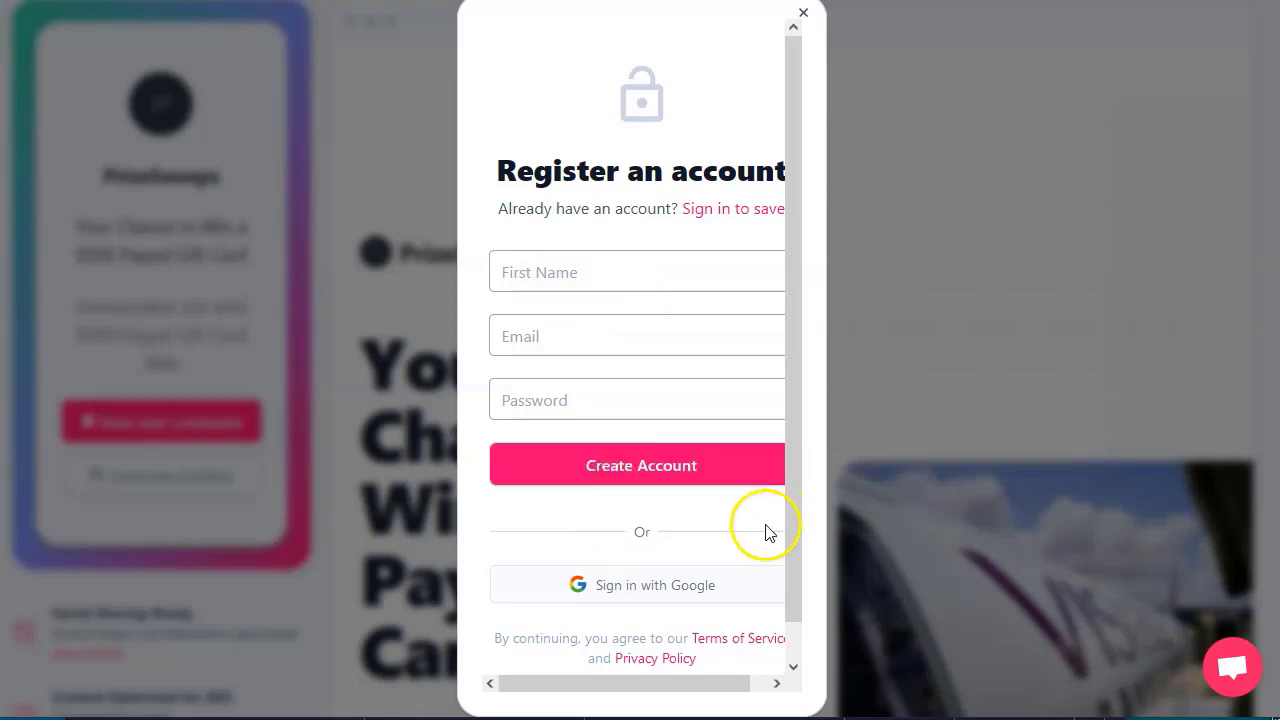
left_click(803, 14)
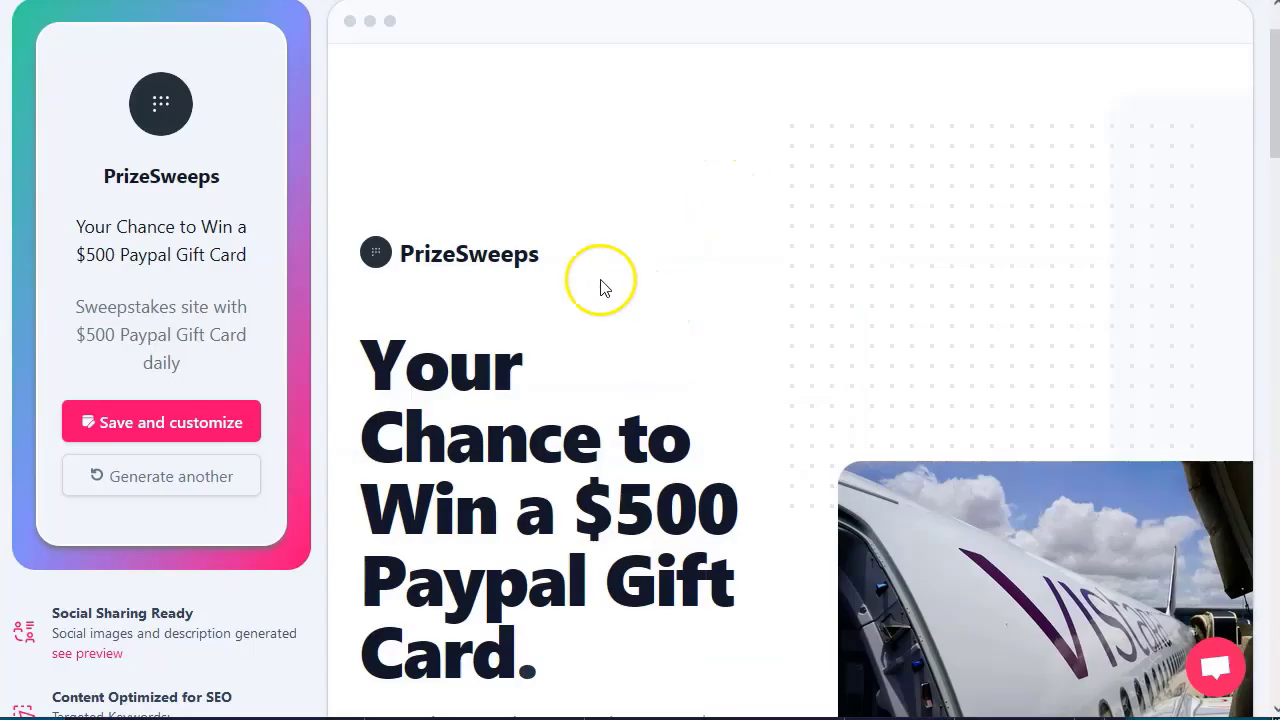
- Save the PrizeSweeps site to the account and proceed past the Basic and Pro plans to the site editor
left_click(170, 422)
scroll(568, 357, "down", 4)
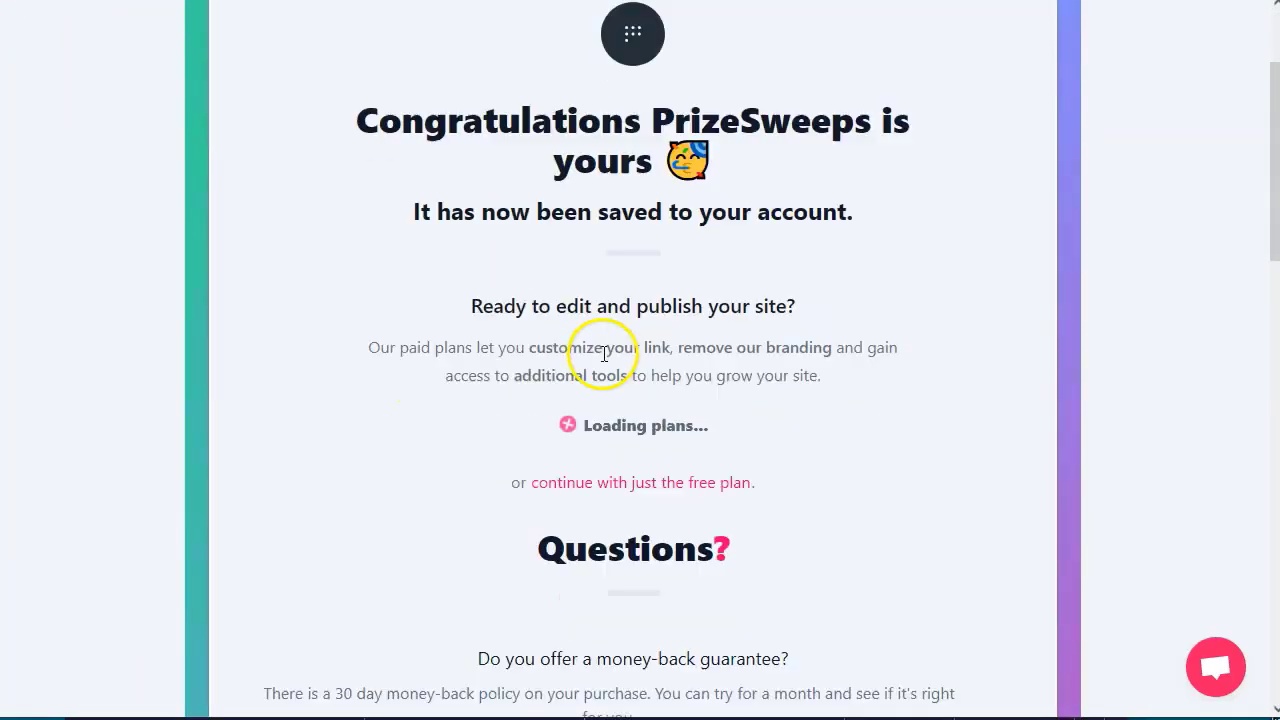
scroll(425, 425, "down", 2)
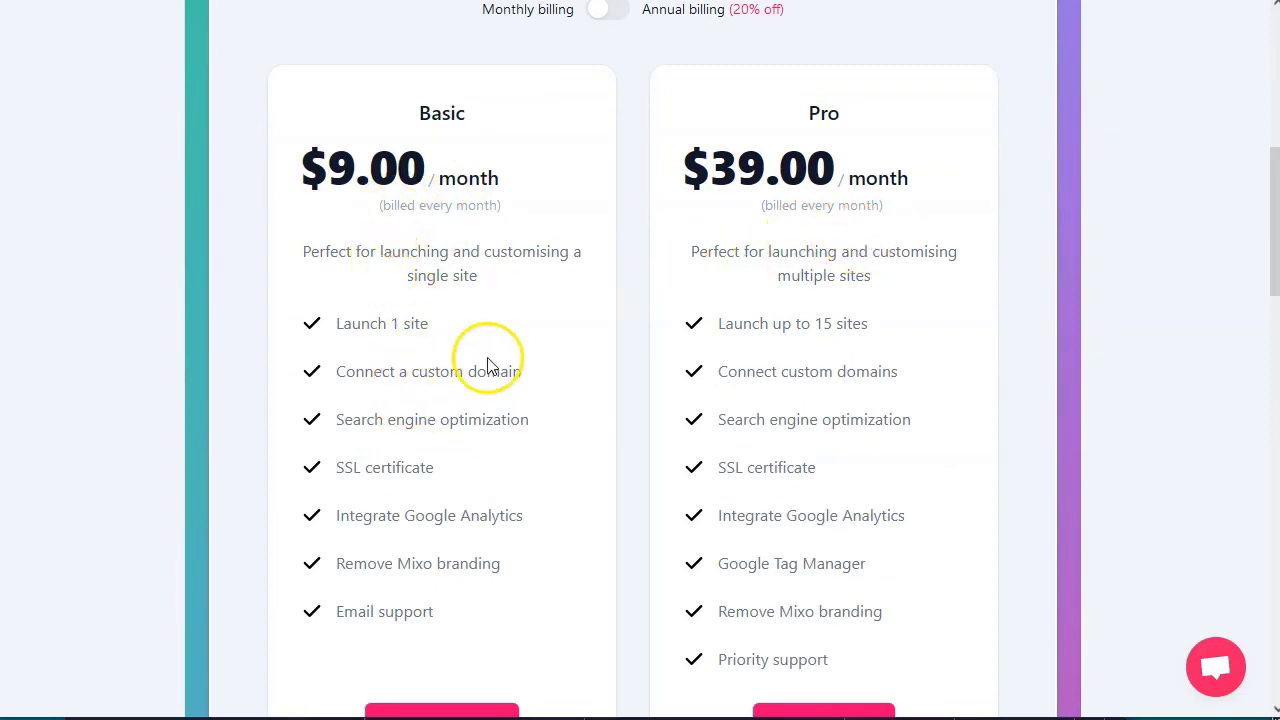
scroll(491, 365, "down", 10)
scroll(457, 463, "down", 5)
scroll(451, 434, "up", 20)
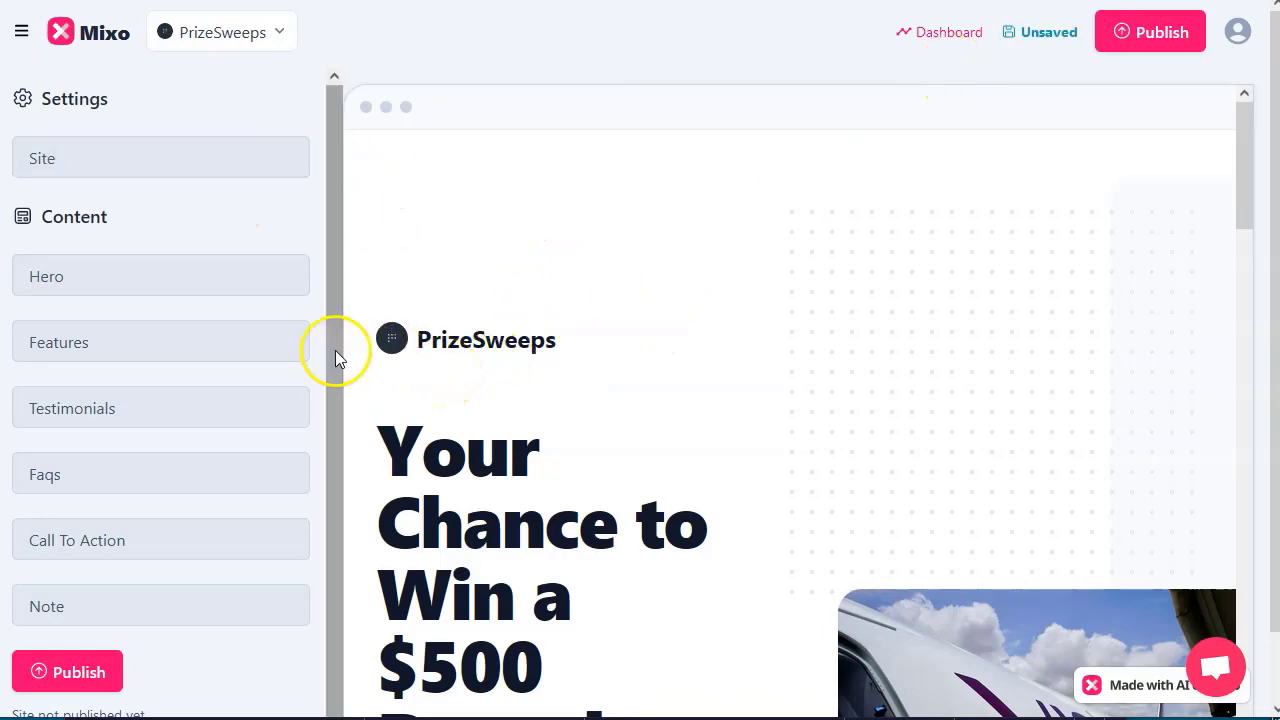
- Review the Site settings, including the logo, colors, site name, SEO title, SEO description and social image
left_click(72, 163)
scroll(150, 380, "down", 1)
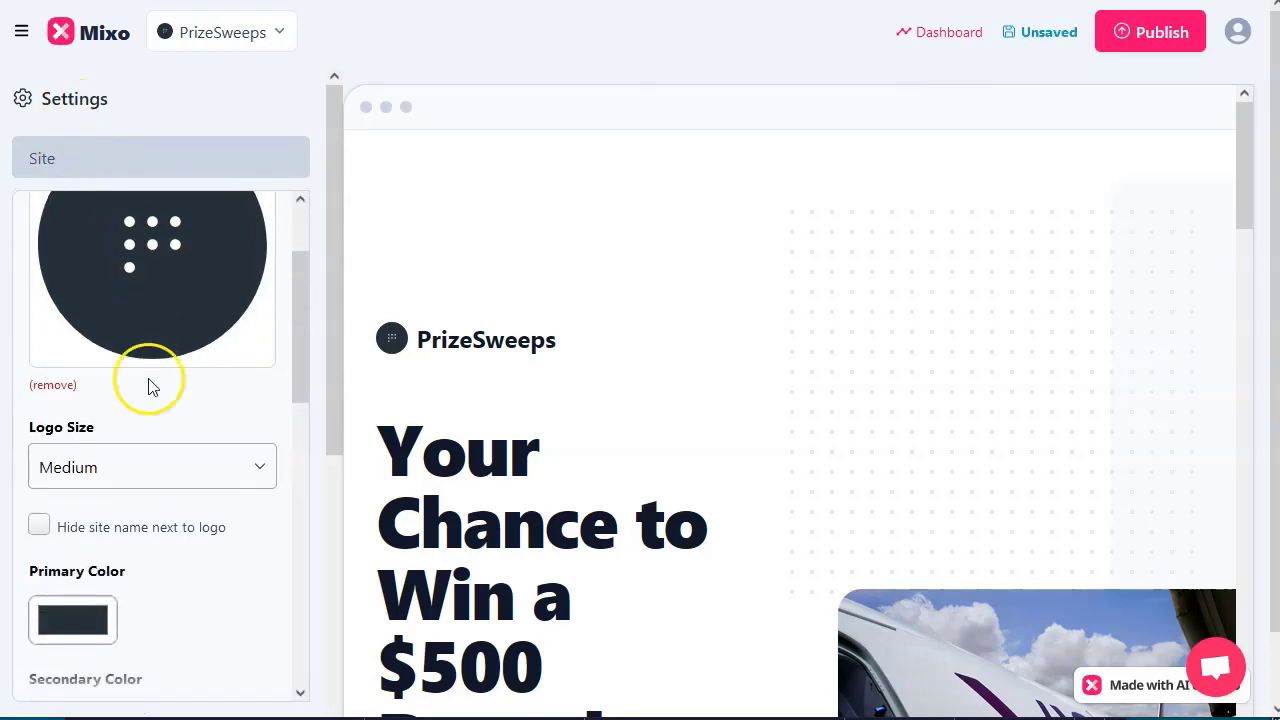
scroll(209, 349, "up", 1)
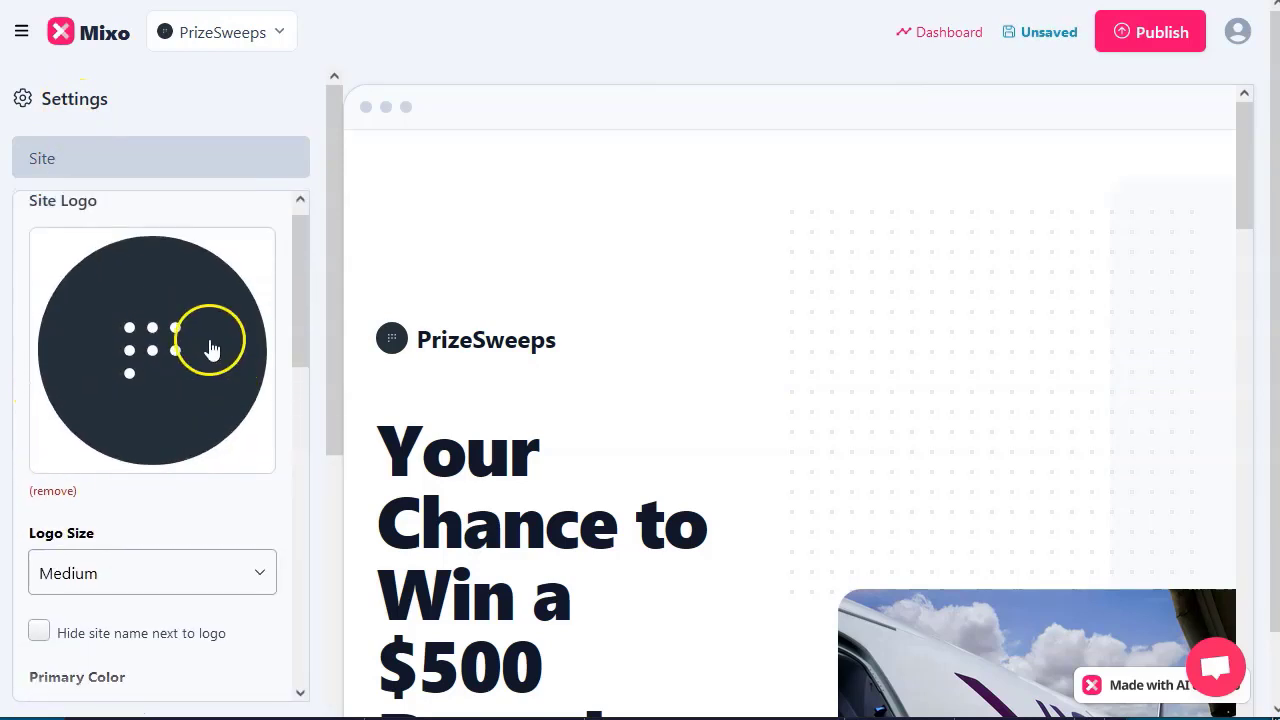
scroll(130, 390, "down", 3)
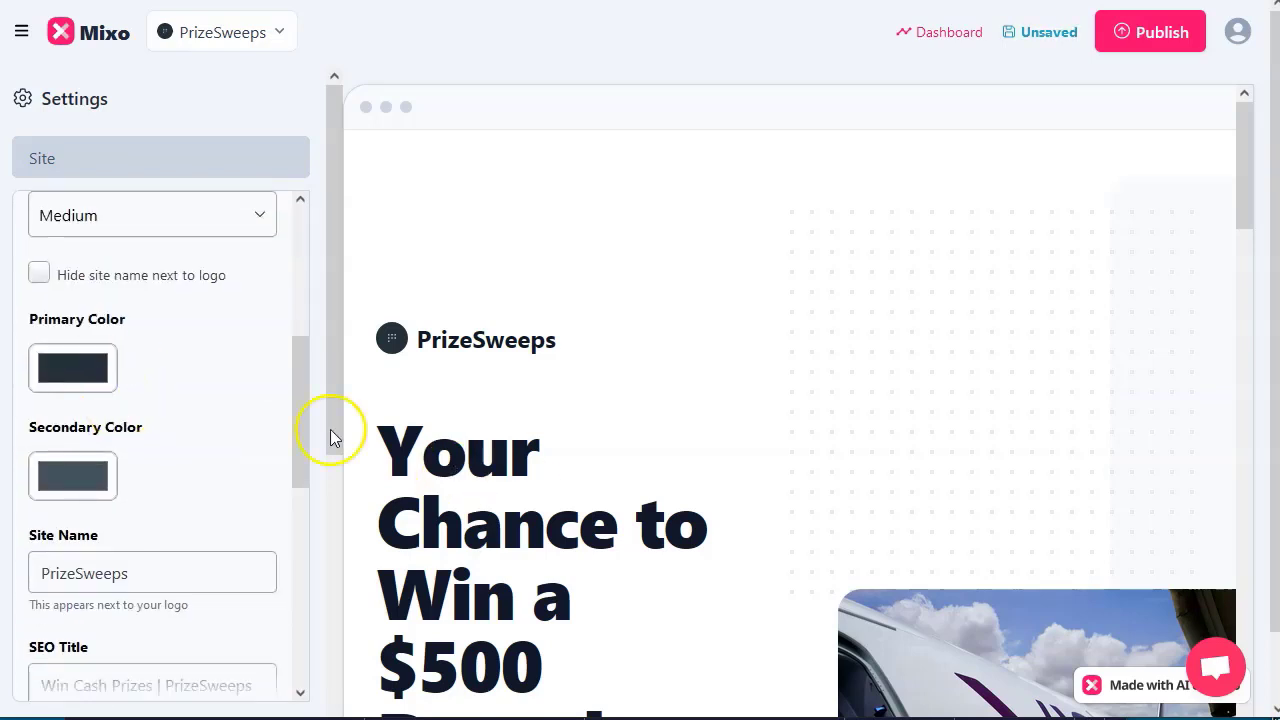
scroll(234, 409, "down", 2)
scroll(480, 371, "down", 2)
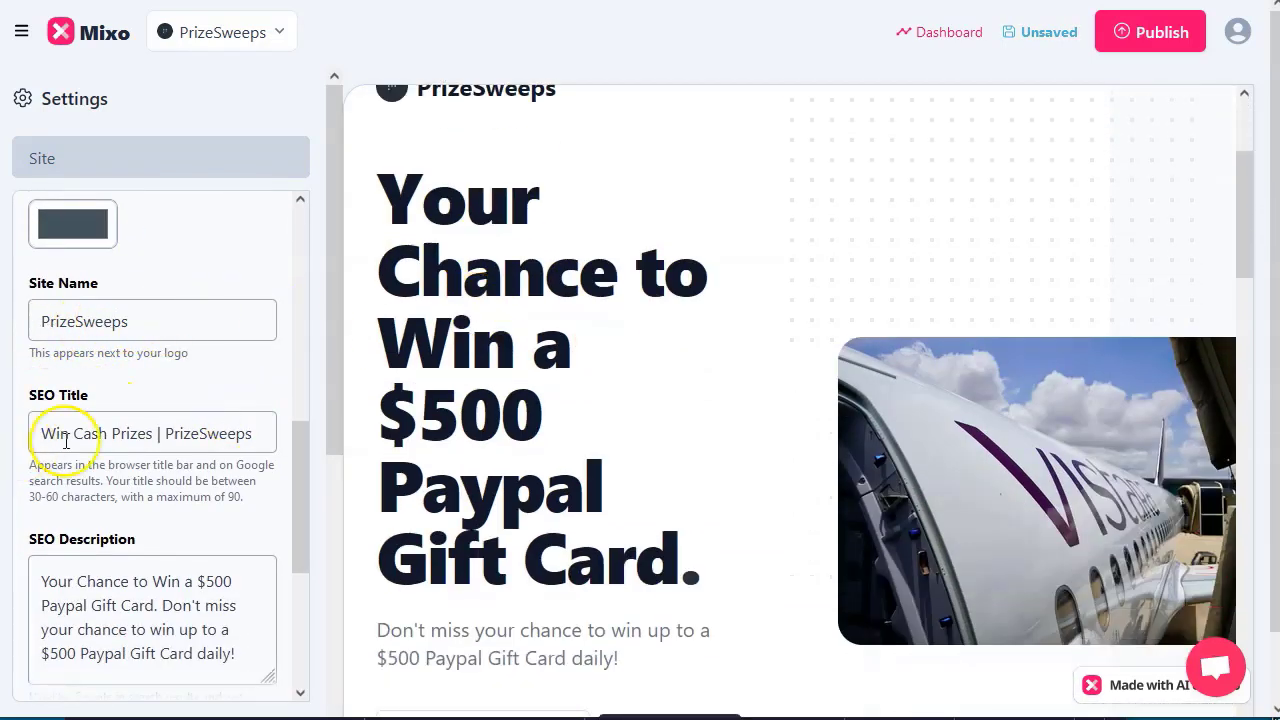
scroll(126, 460, "down", 2)
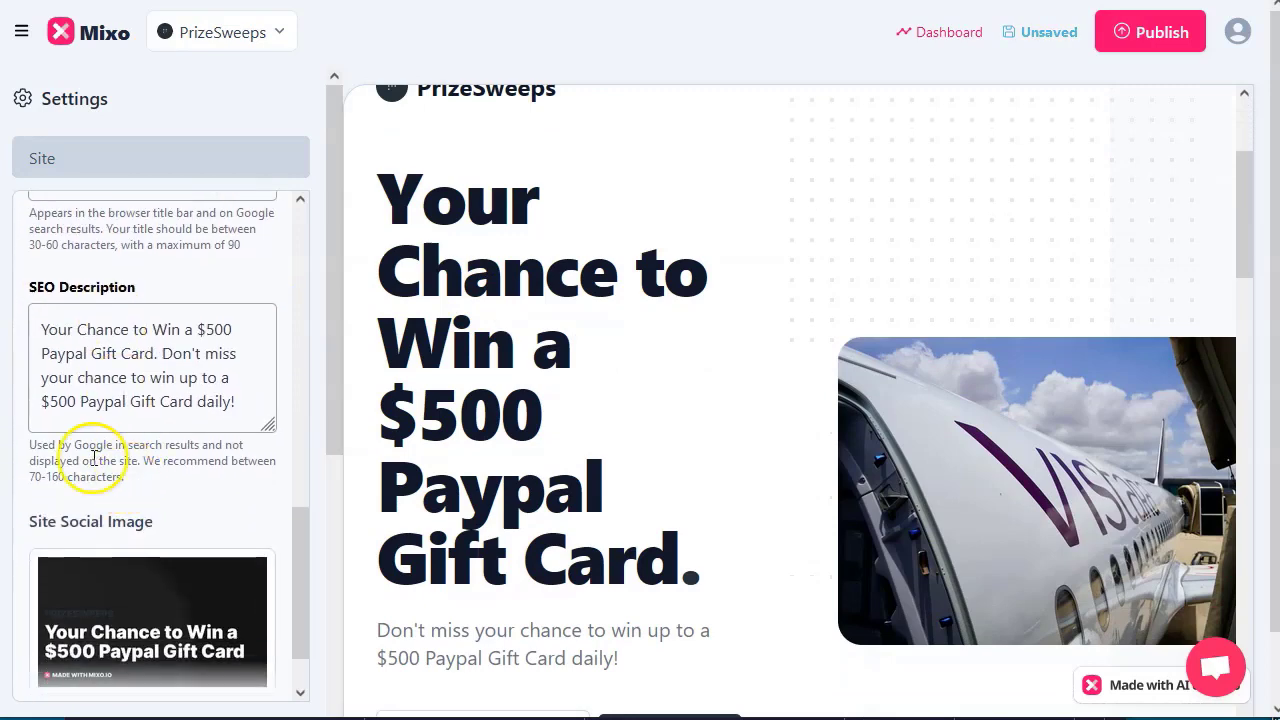
scroll(137, 514, "down", 5)
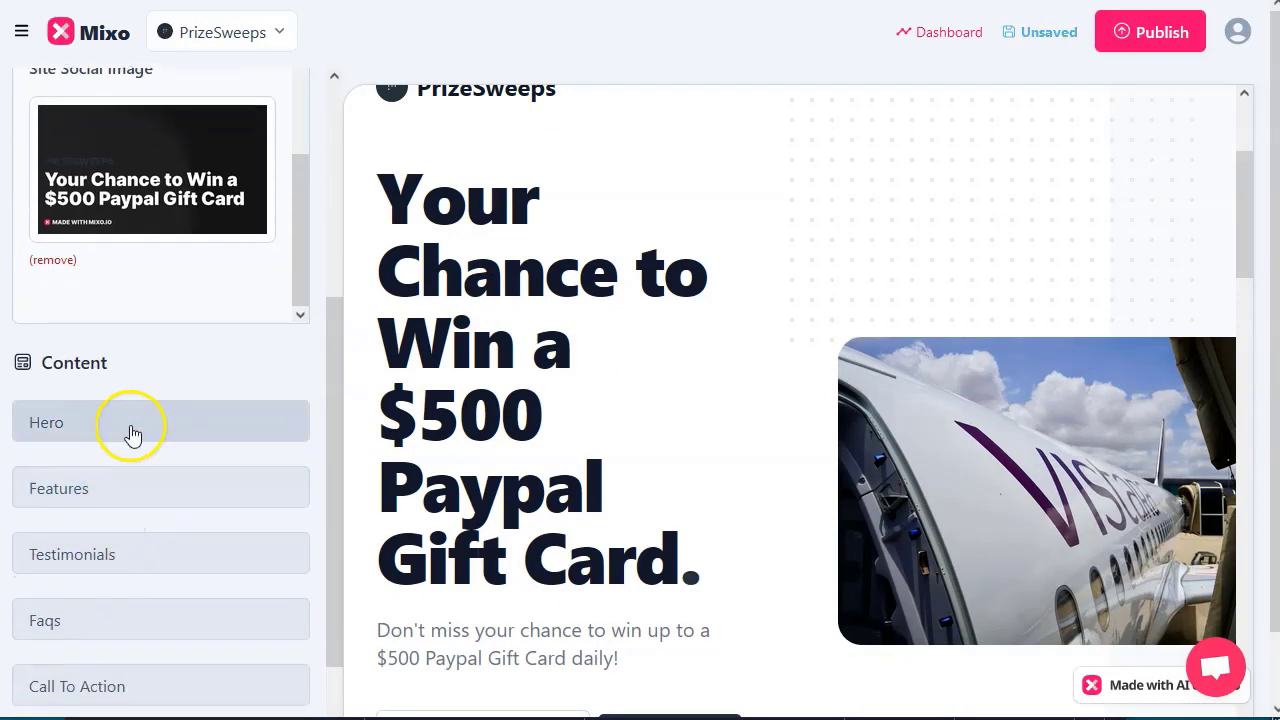
- Set the Hero section's helper text to "your real email, please"
left_click(106, 424)
scroll(107, 428, "down", 1)
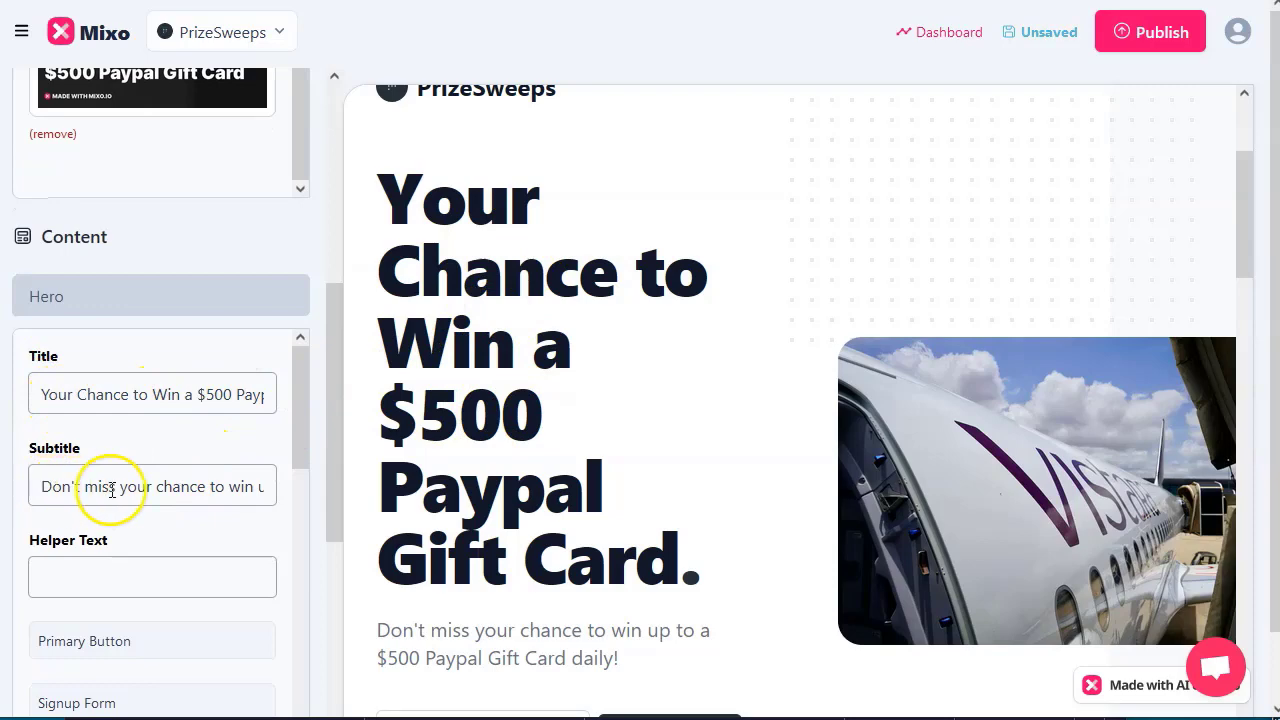
scroll(470, 482, "down", 2)
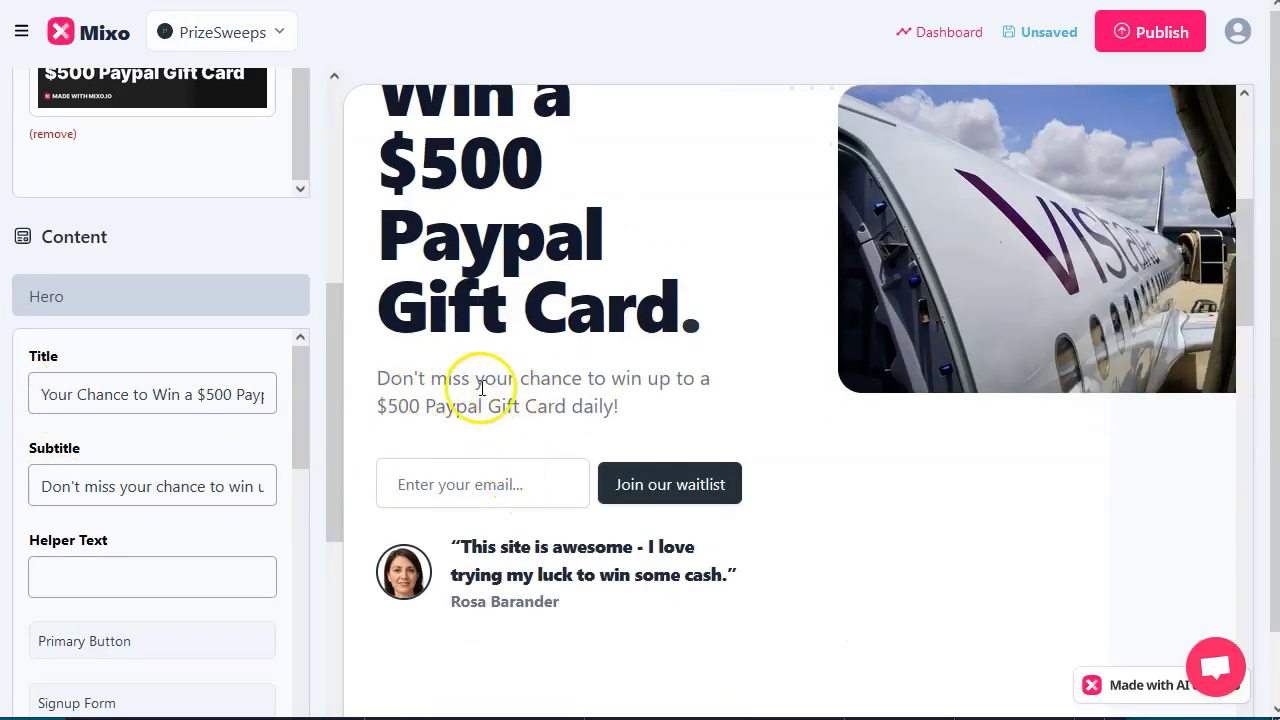
scroll(91, 510, "down", 1)
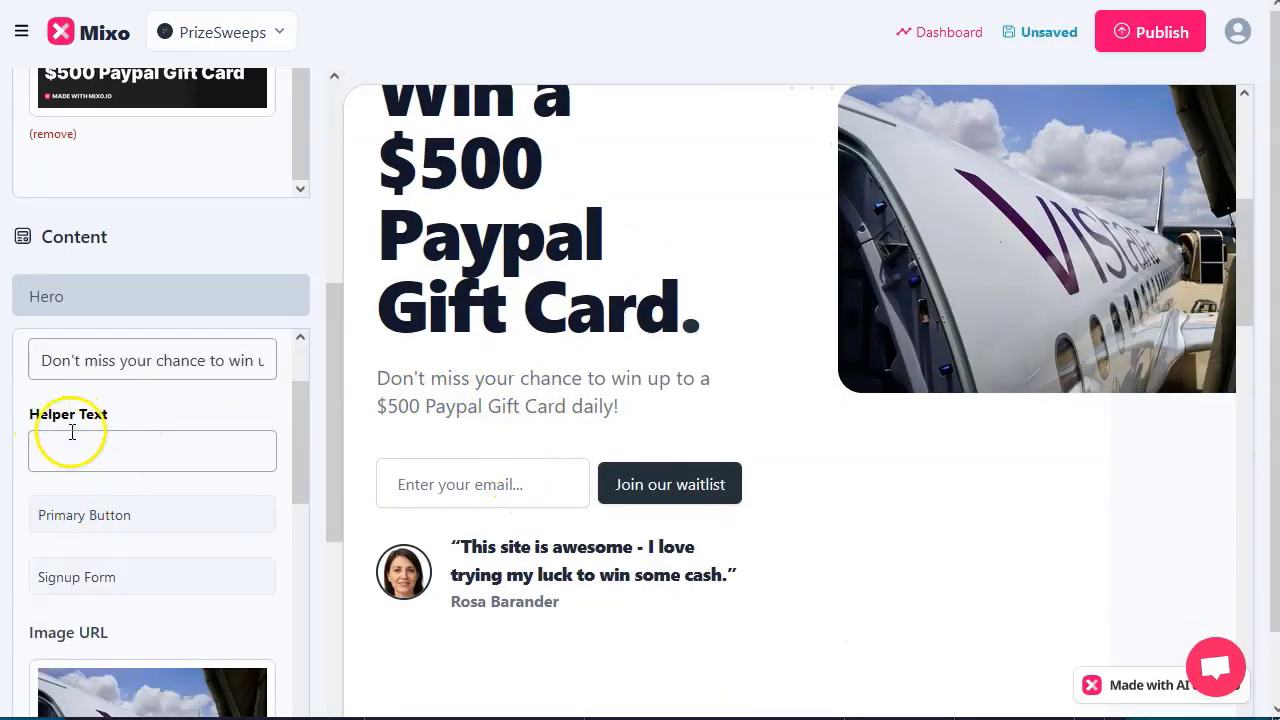
left_click(130, 455)
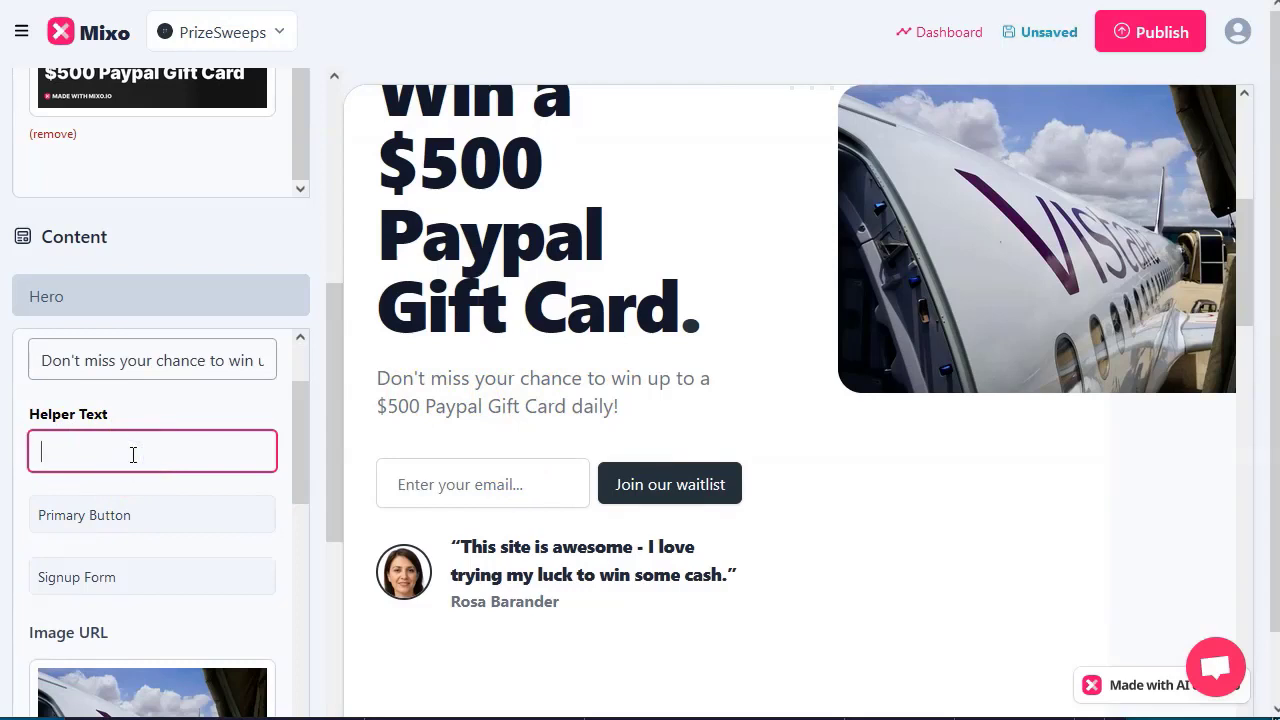
type("your real email, please")
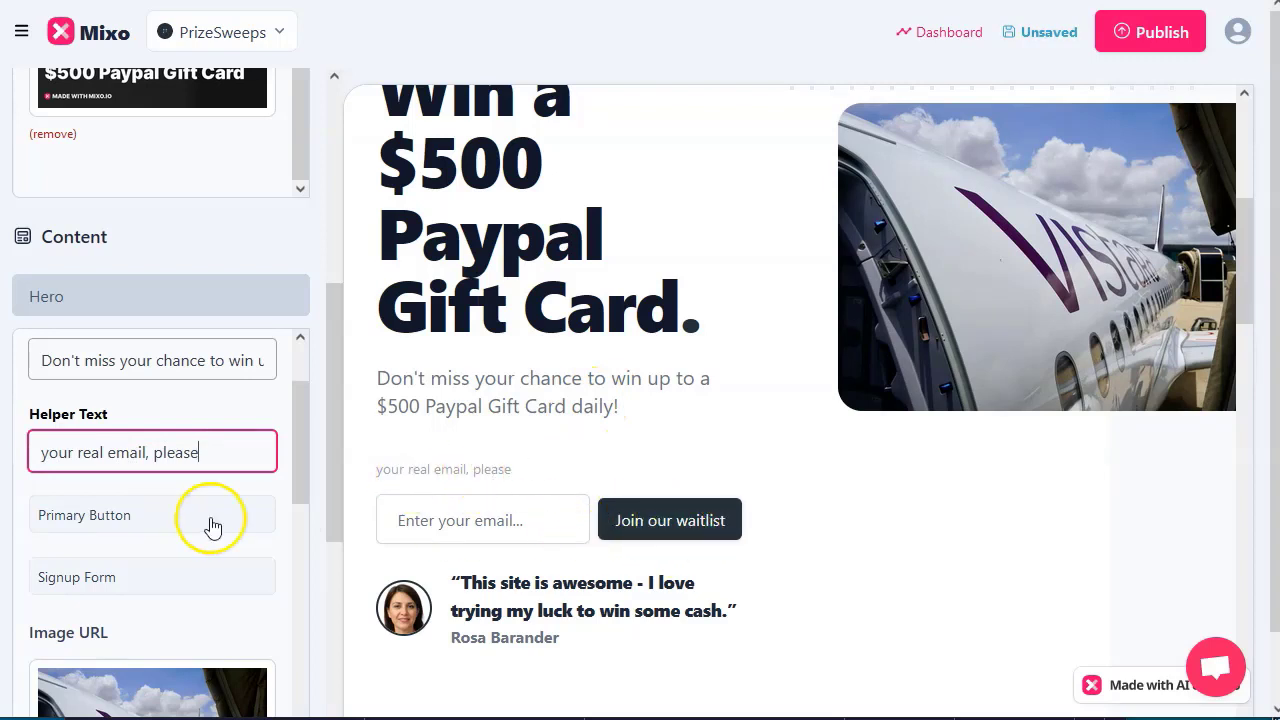
- Enable the CTA button in the Hero section's Primary Button settings
scroll(130, 490, "down", 3)
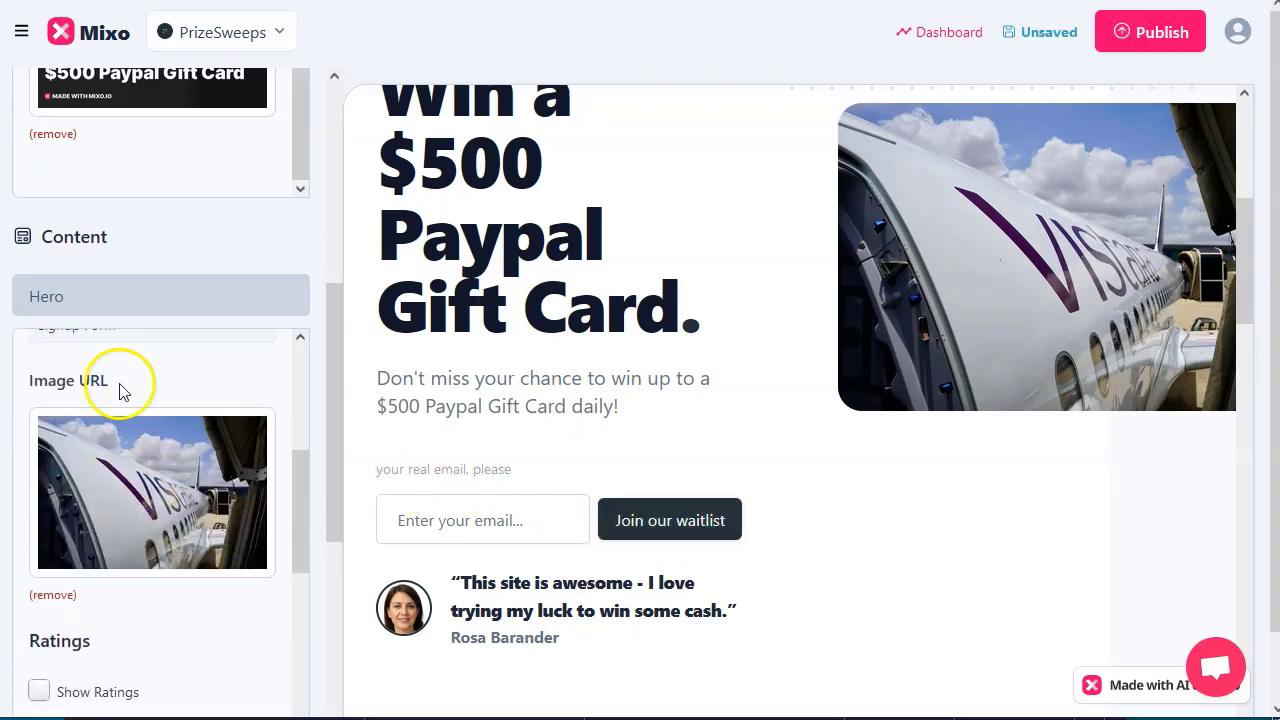
scroll(115, 460, "up", 3)
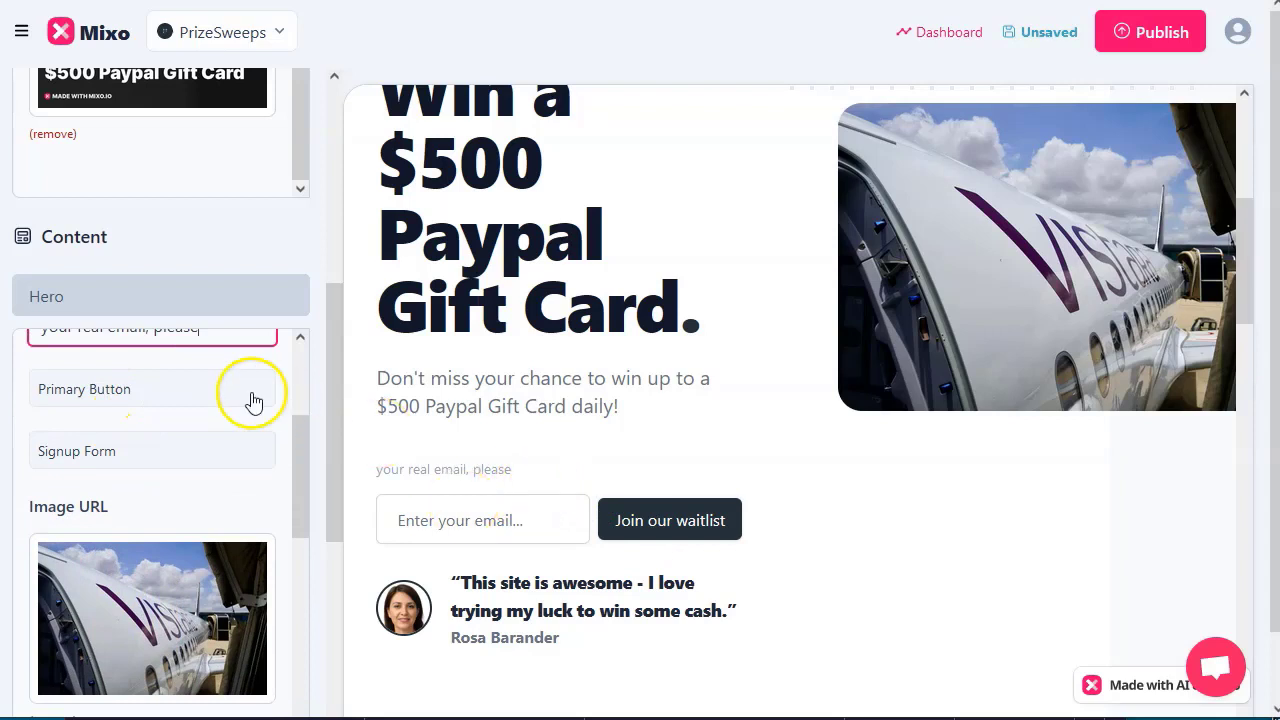
left_click(126, 395)
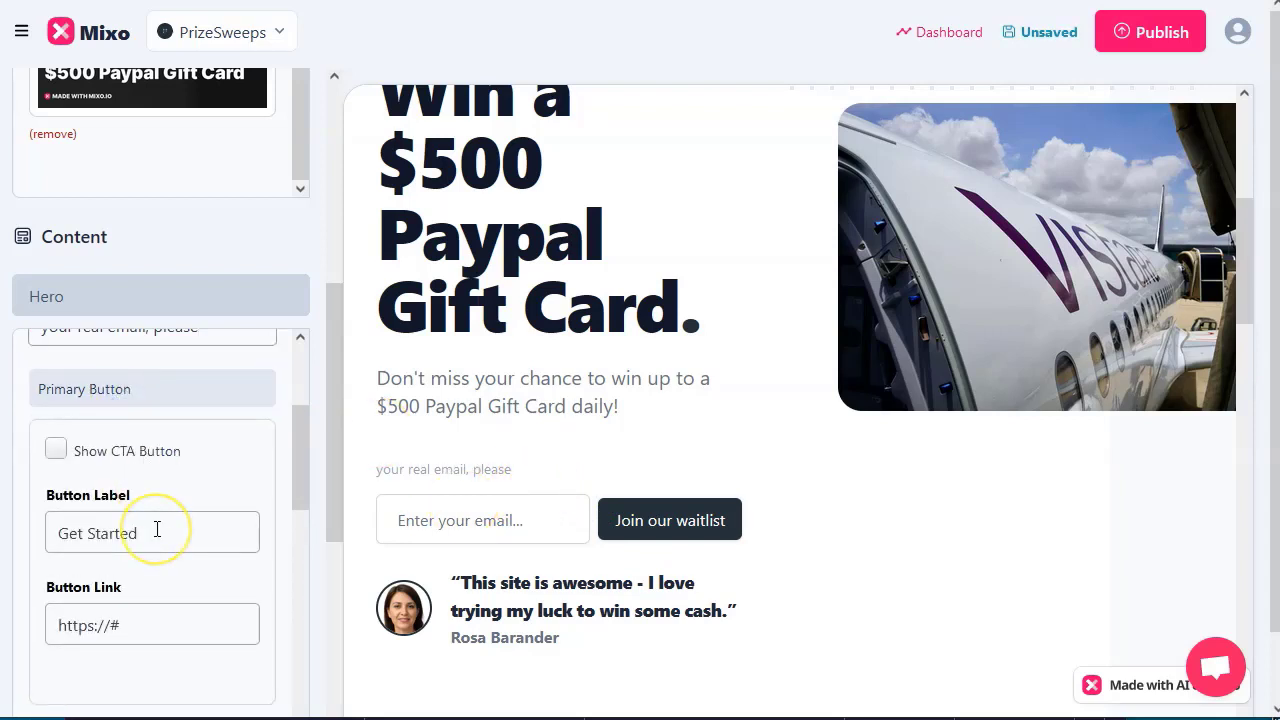
left_click(157, 617)
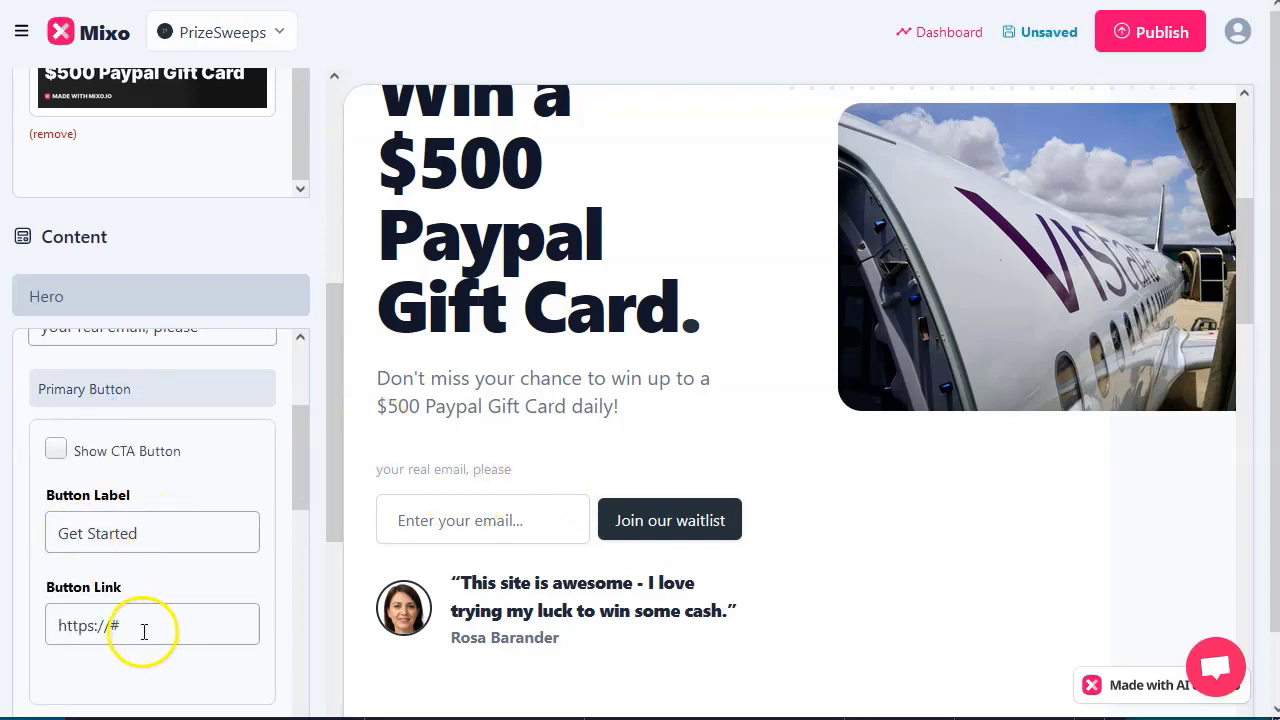
left_click(158, 619)
left_click(153, 625)
left_click(171, 625)
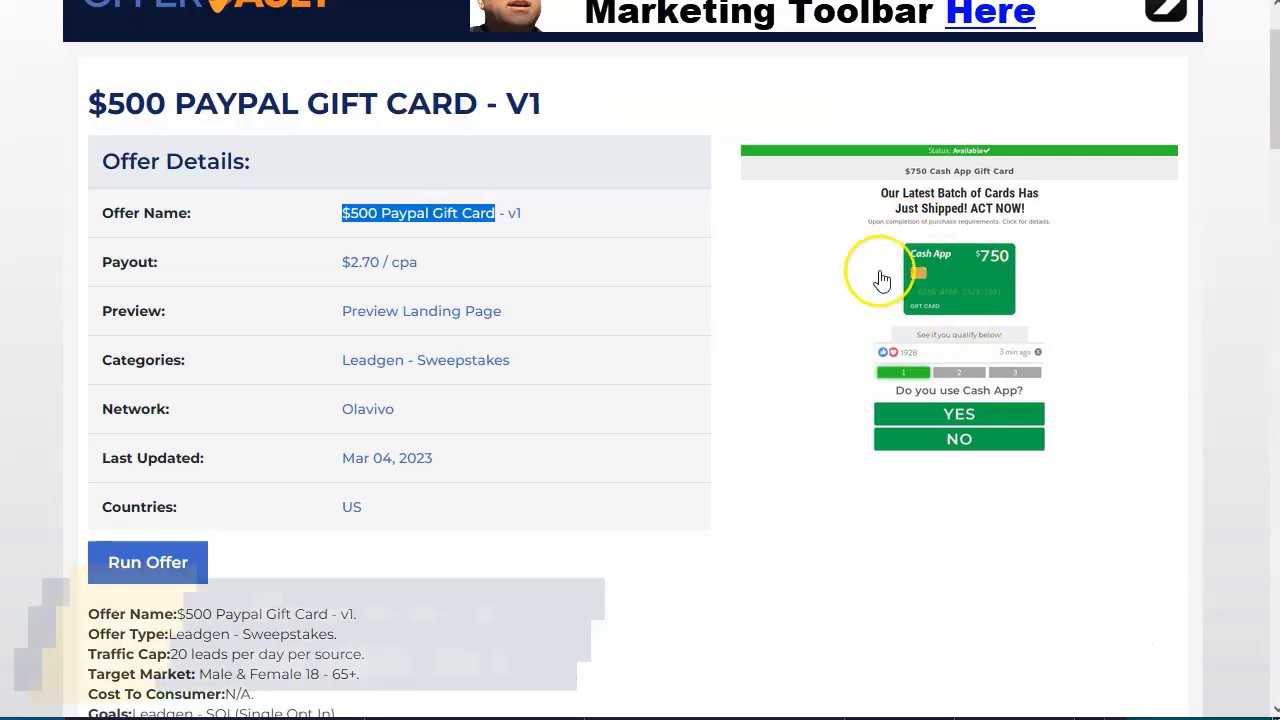
left_click(56, 452)
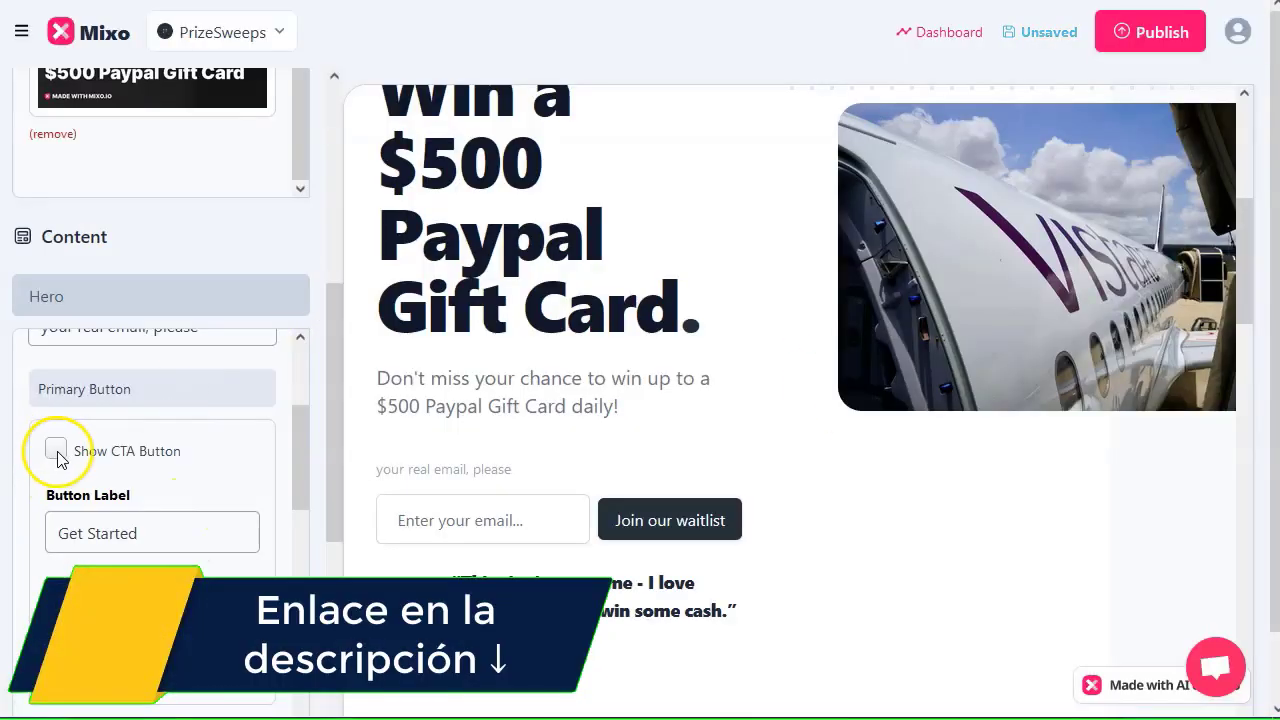
left_click(466, 522)
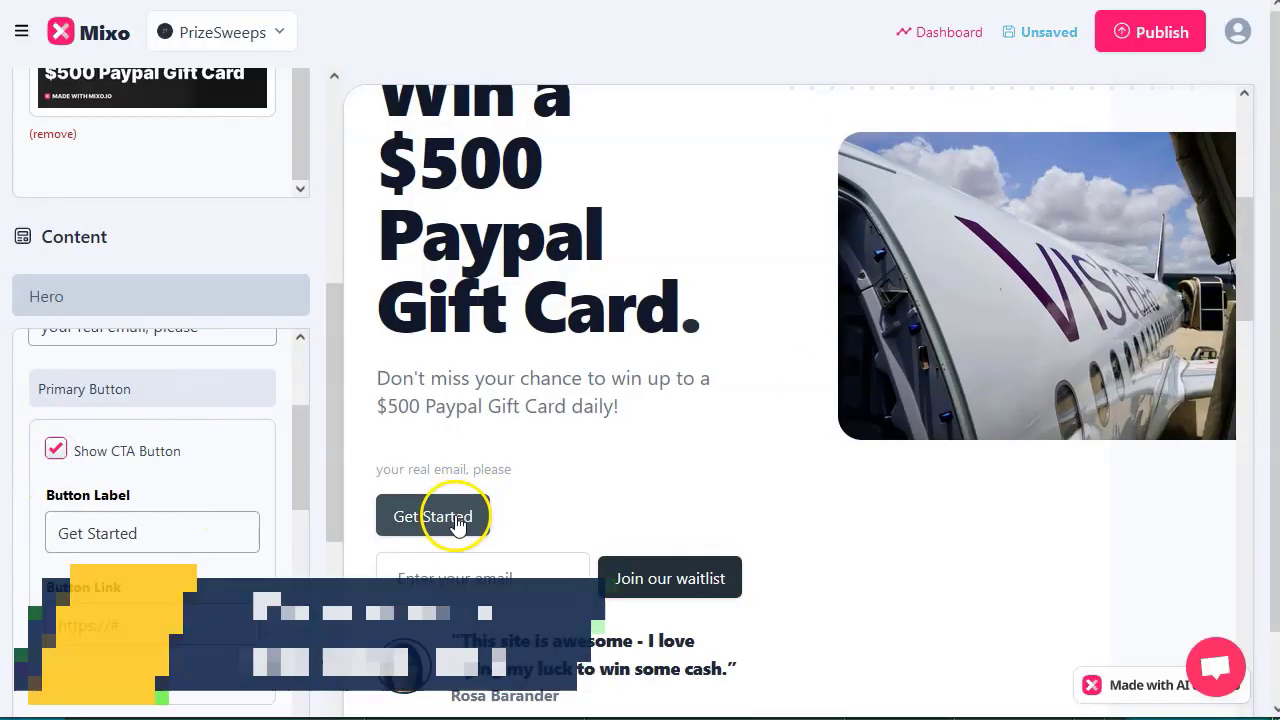
- Change the Hero CTA button's label to "Try For Free"
left_click(130, 531)
left_click_drag(163, 534, 31, 534)
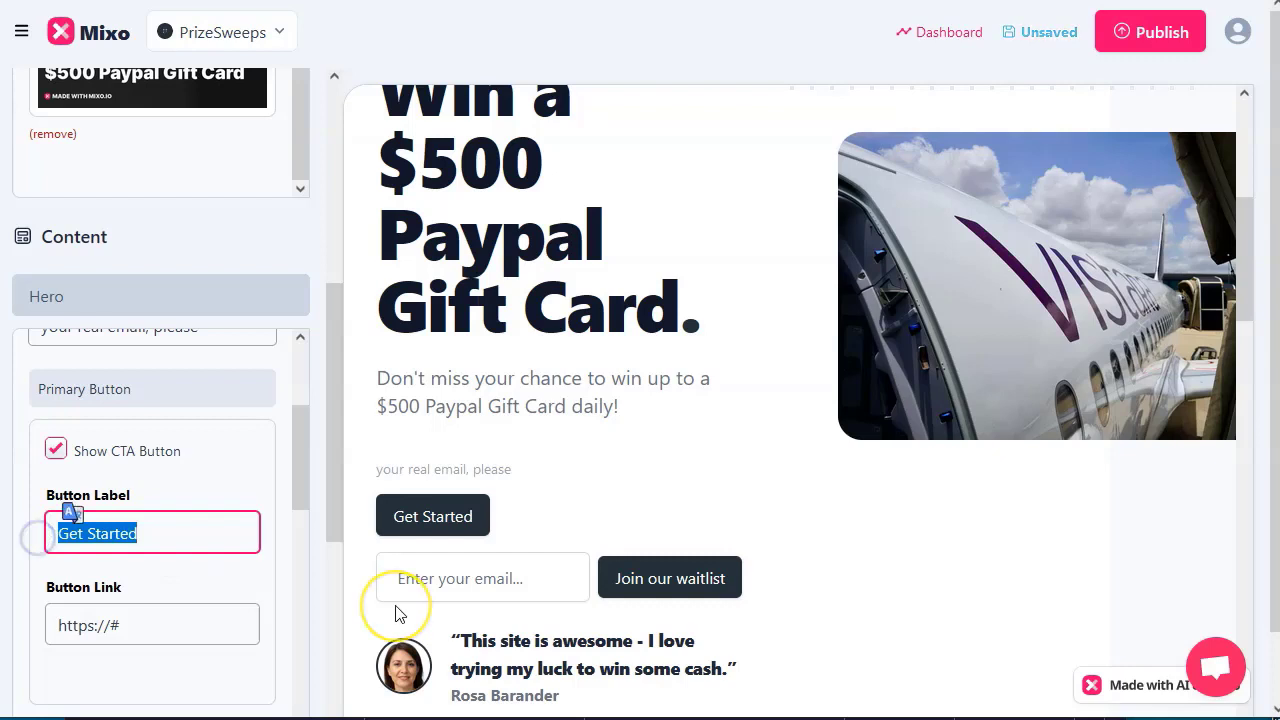
type("try")
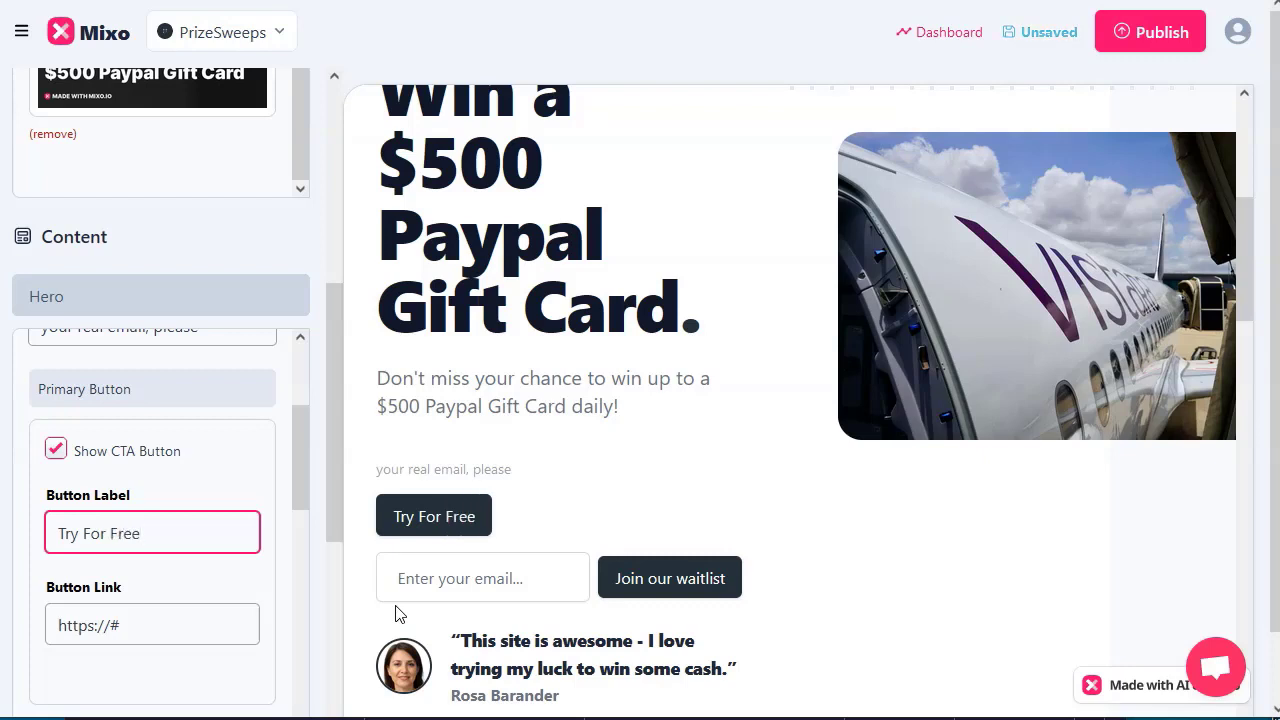
- Set the Hero CTA button's link to the site owner's own website URL
left_click(168, 625)
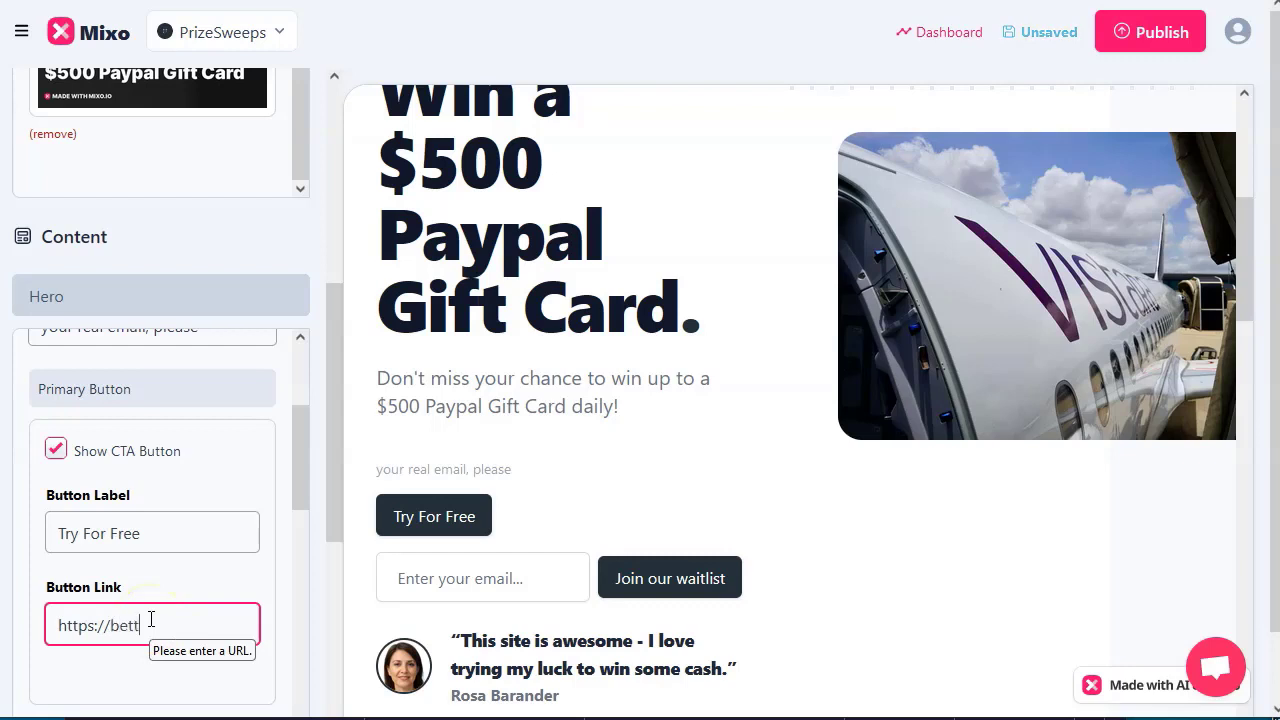
left_click(200, 623)
left_click(177, 617)
left_click(183, 583)
triple_click(195, 637)
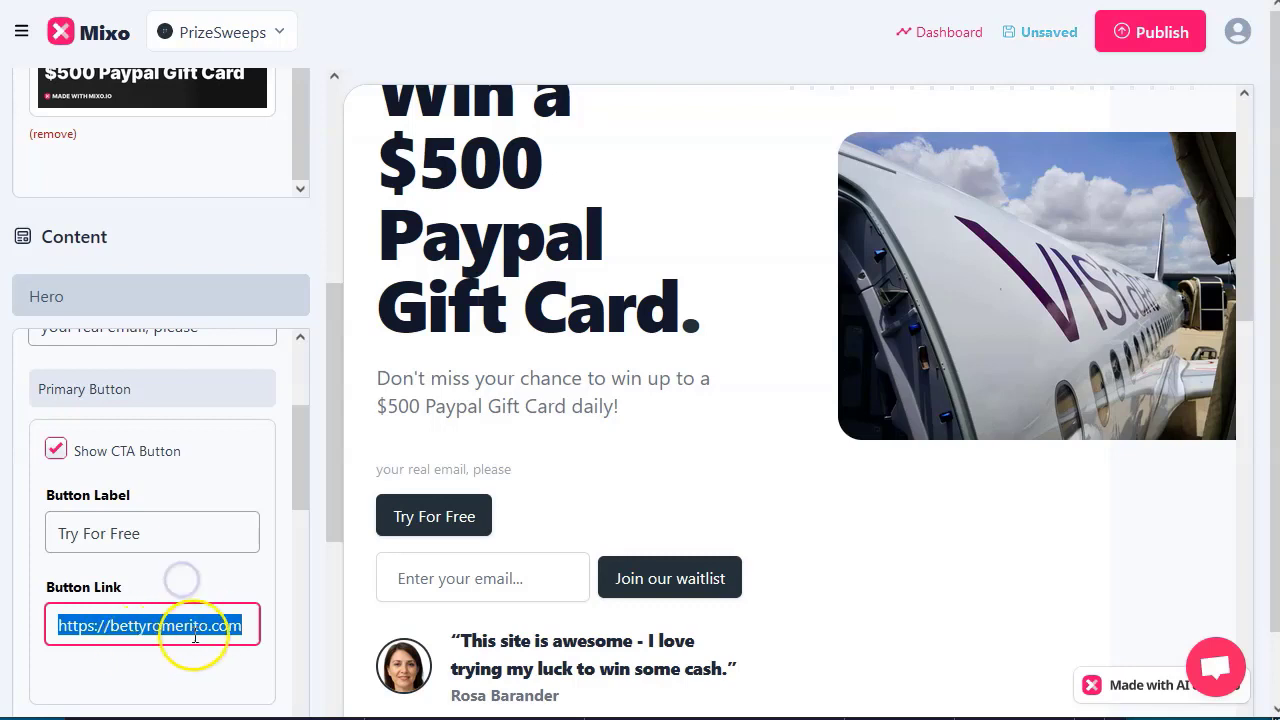
- Open the Hero section's Signup Form settings, and hide the signup form and show it again
left_click(265, 612)
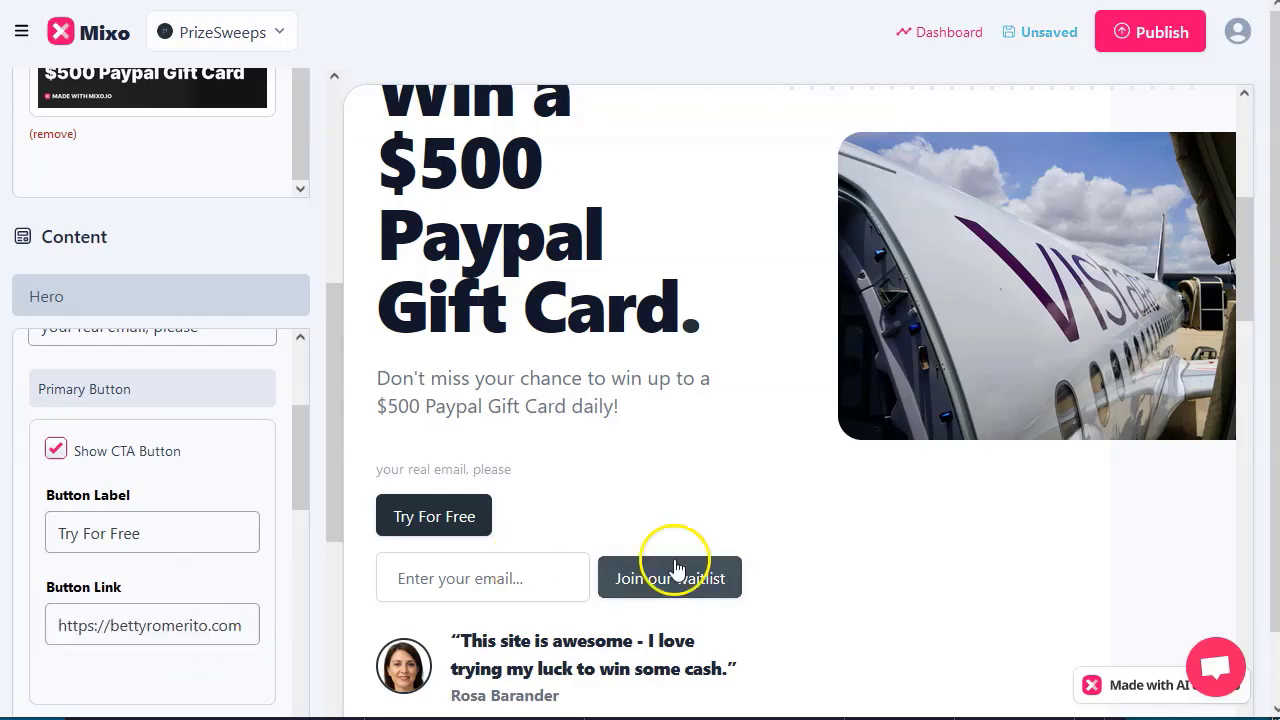
scroll(206, 449, "down", 2)
scroll(210, 470, "down", 2)
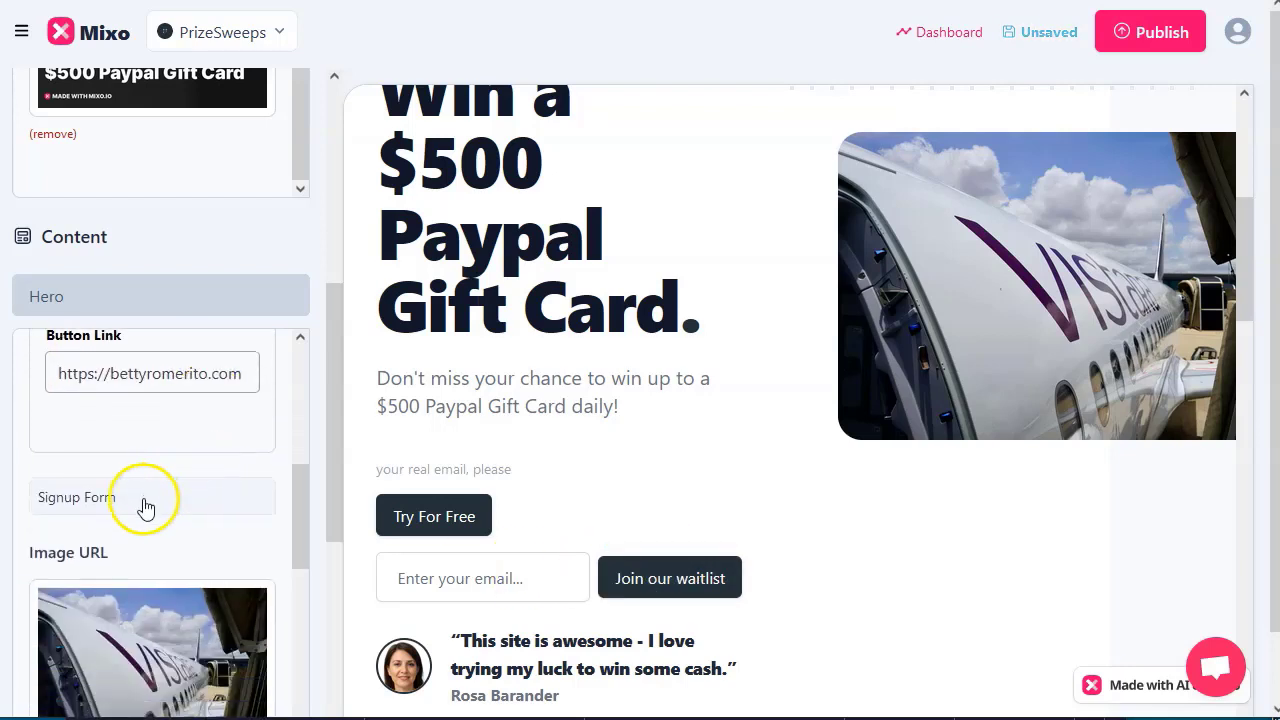
left_click(147, 498)
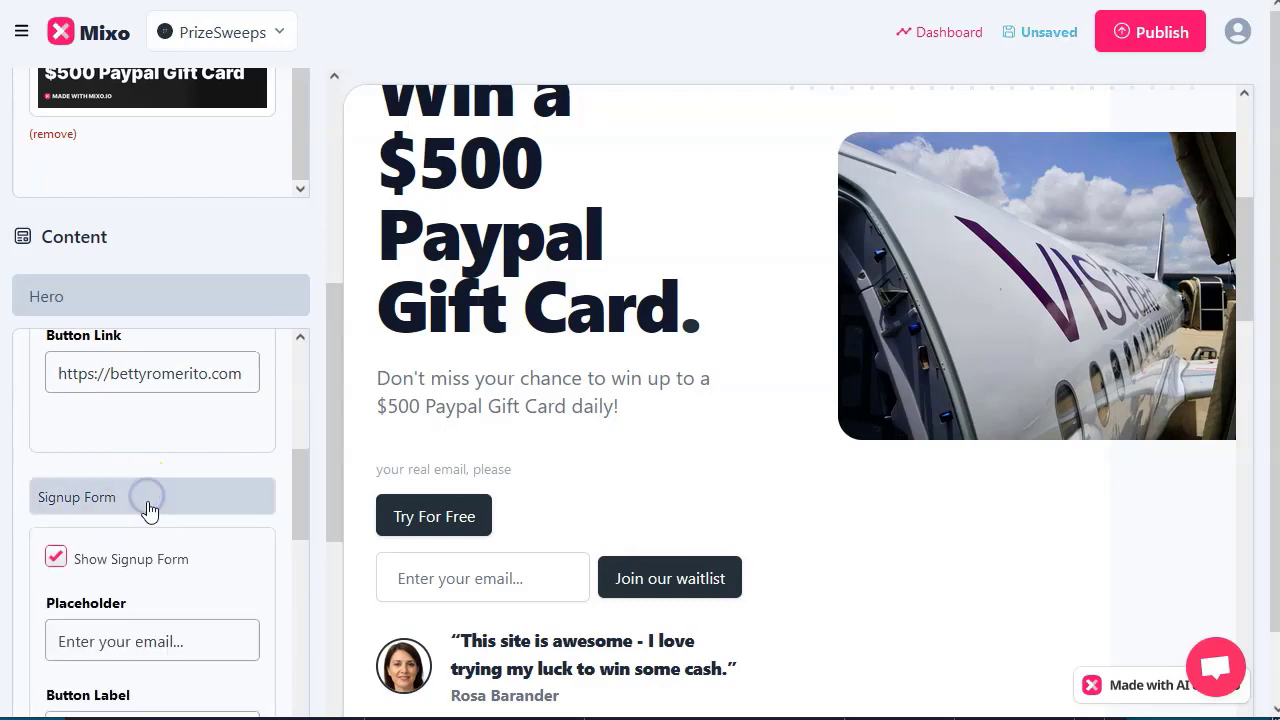
scroll(152, 510, "down", 4)
scroll(220, 465, "up", 4)
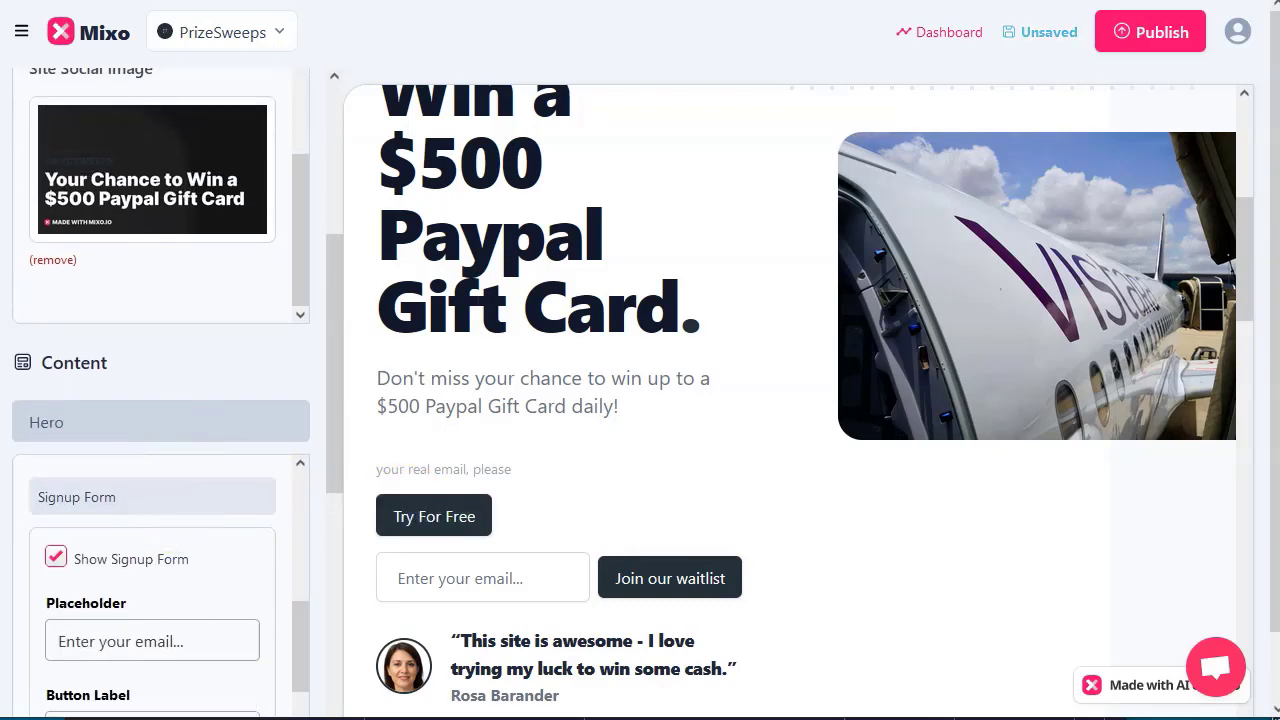
left_click(57, 560)
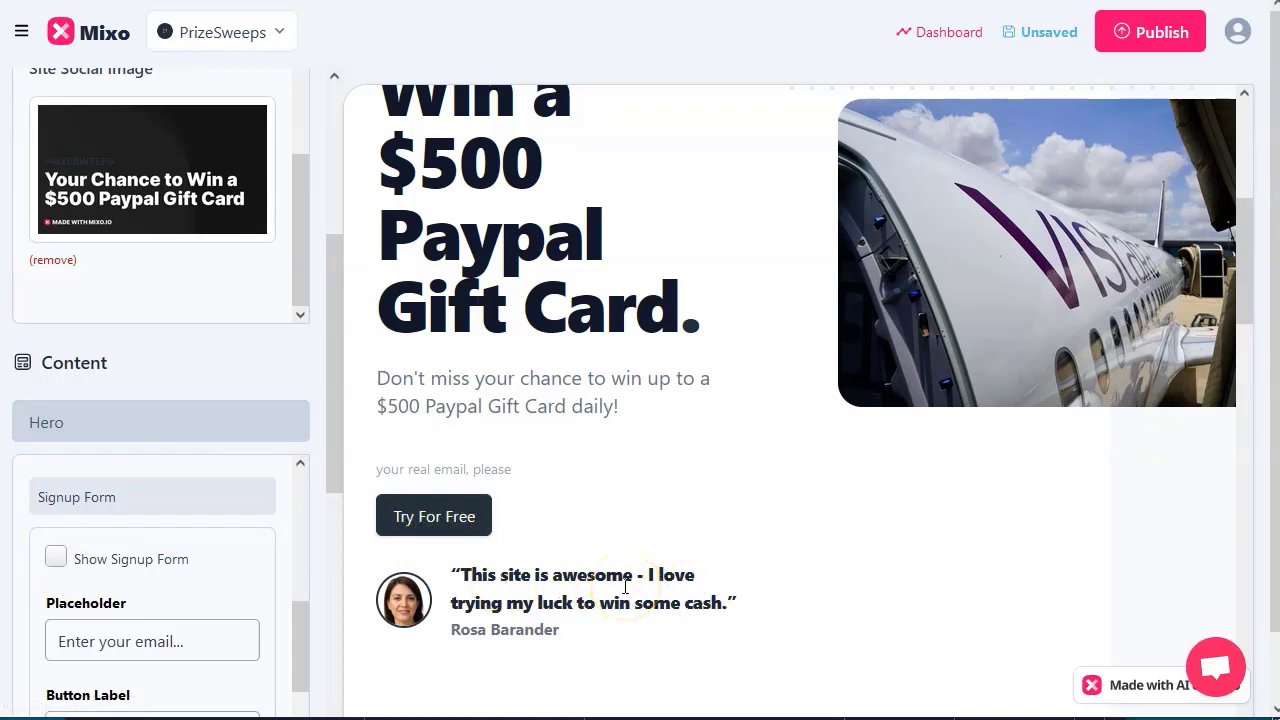
left_click(57, 558)
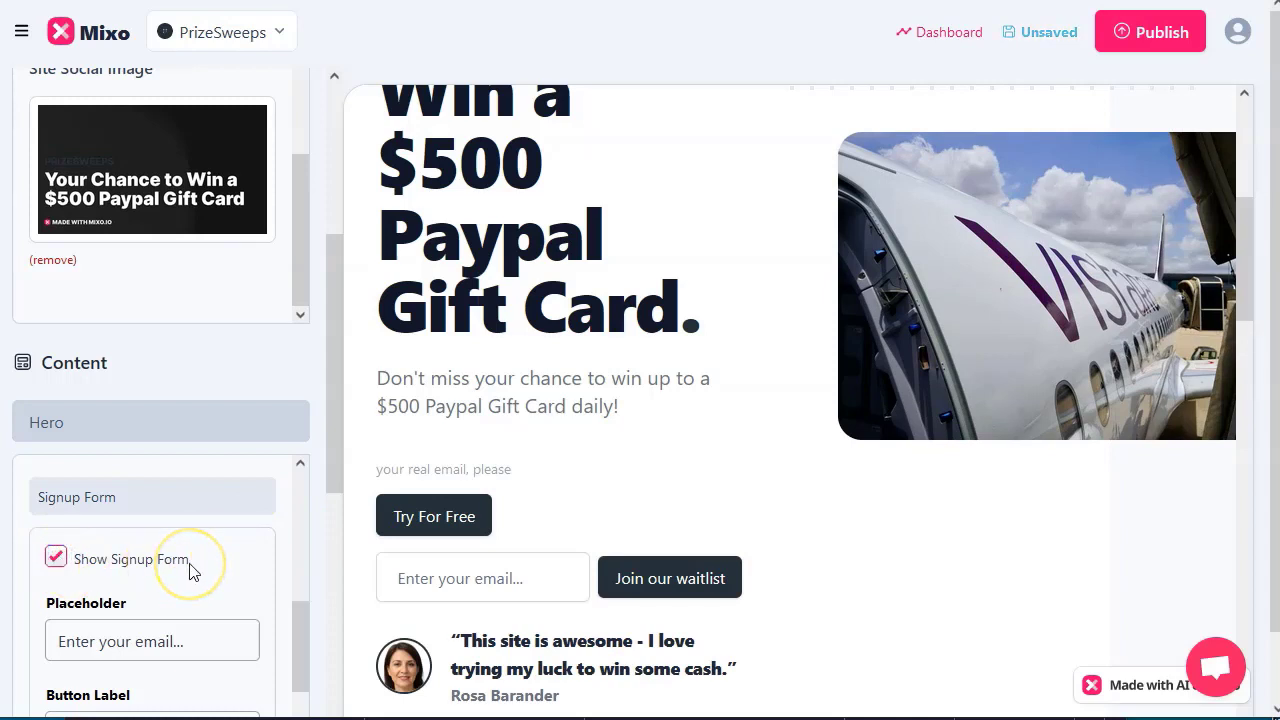
- Change the Hero signup form's button label to "Join our daily cash"
scroll(193, 570, "down", 2)
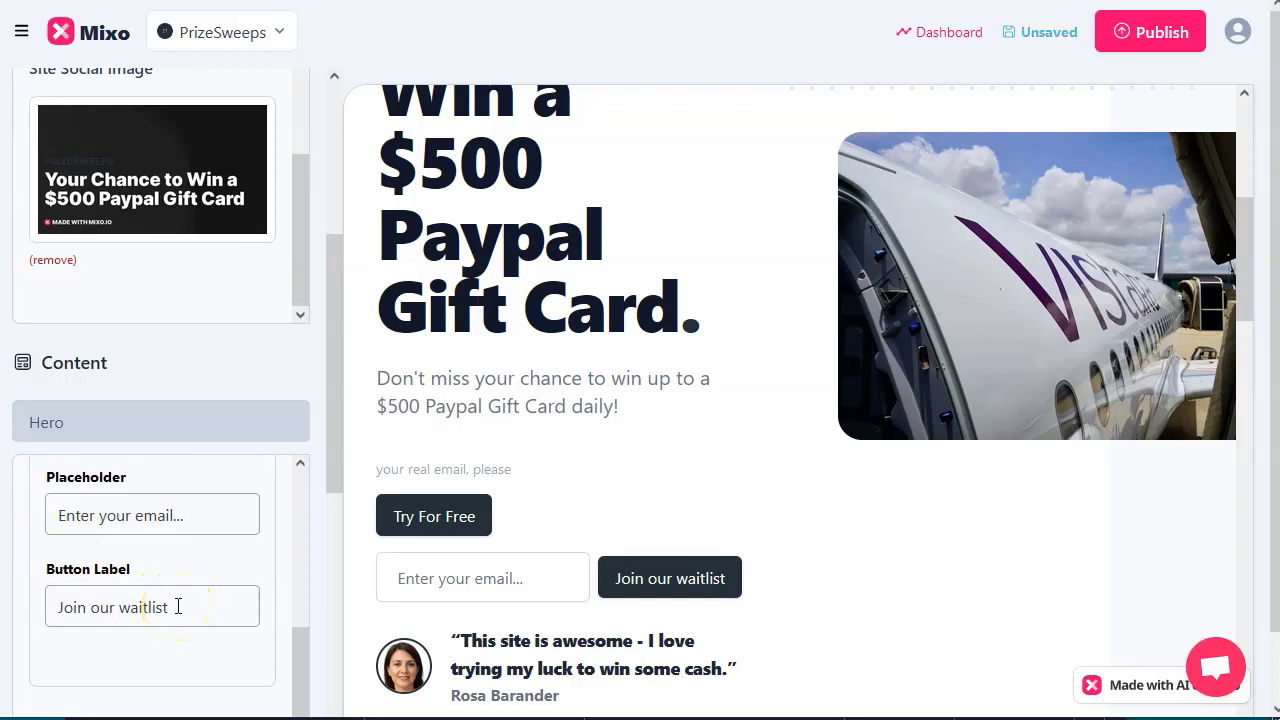
left_click(130, 610)
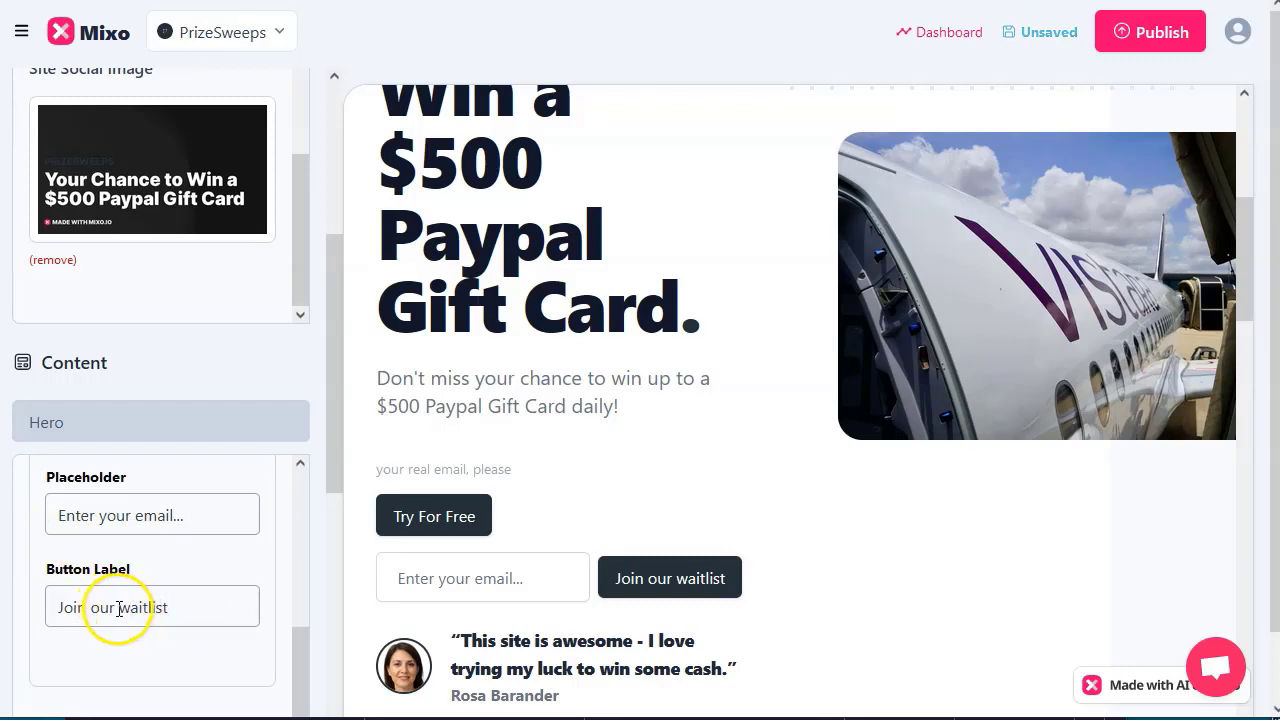
left_click_drag(119, 609, 212, 601)
type("daily cash")
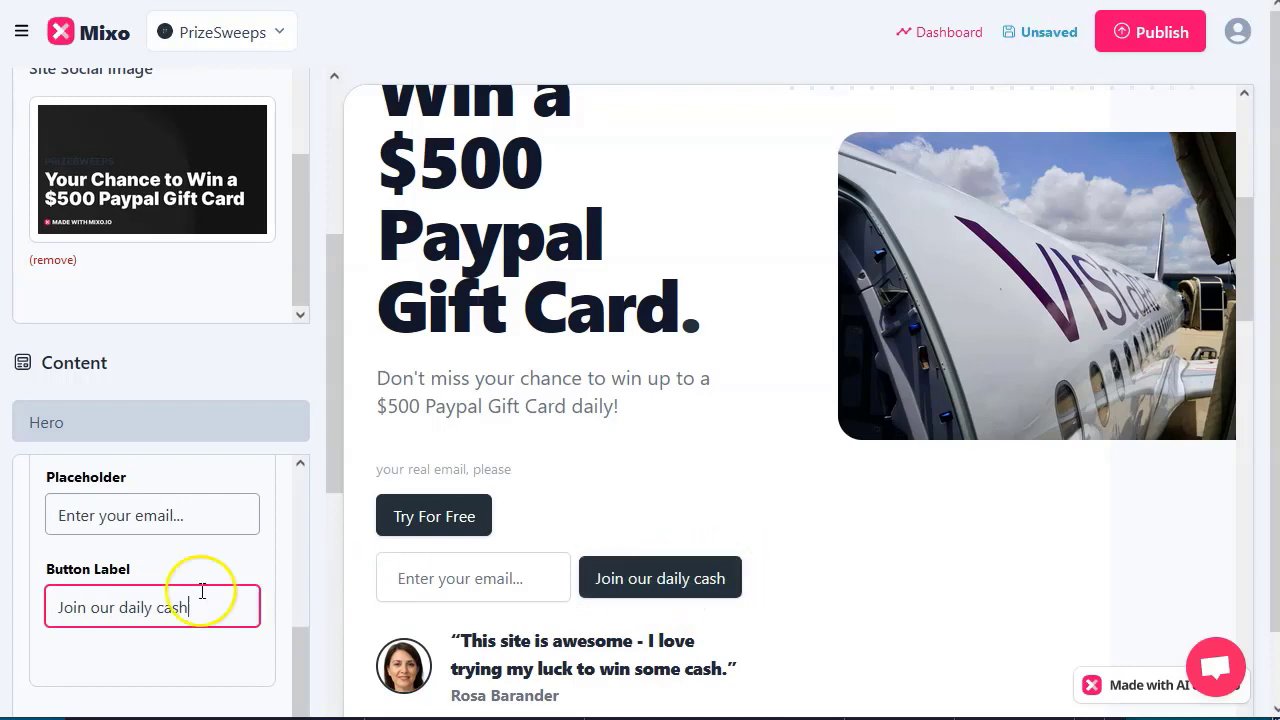
- Show the ratings in the Hero section beneath the signup form
scroll(198, 447, "down", 2)
scroll(198, 447, "up", 1)
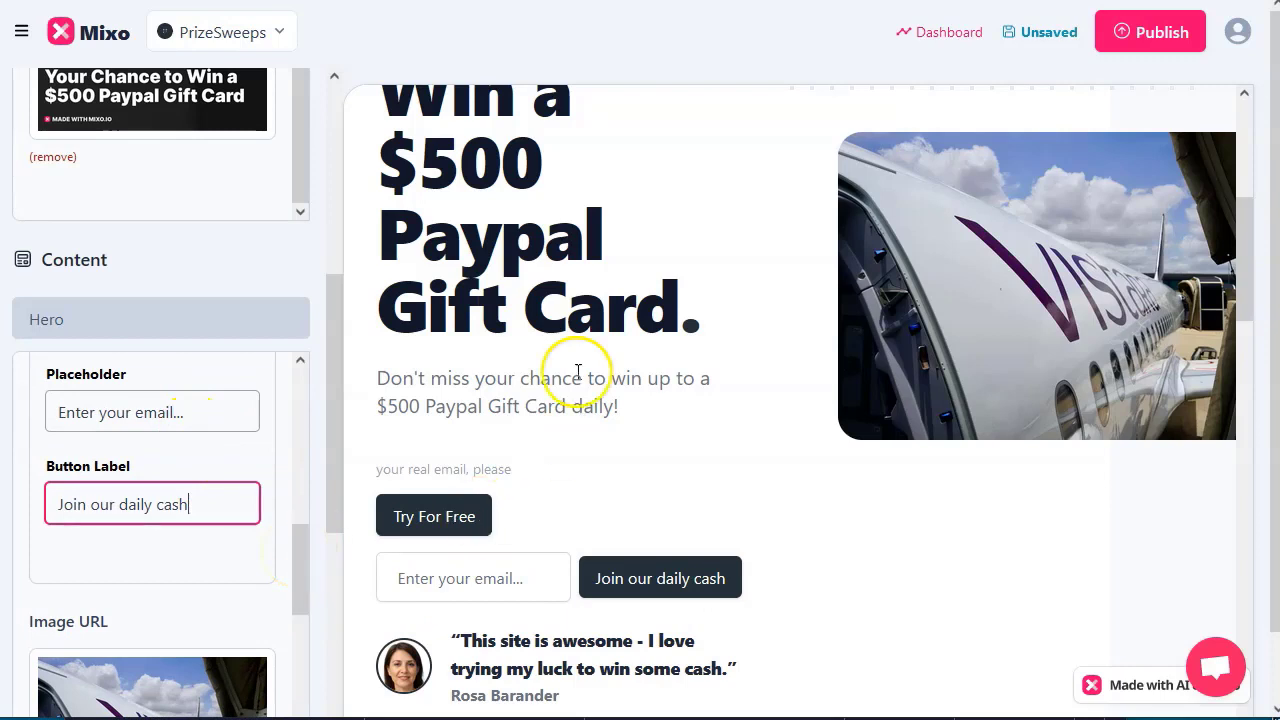
scroll(170, 535, "down", 3)
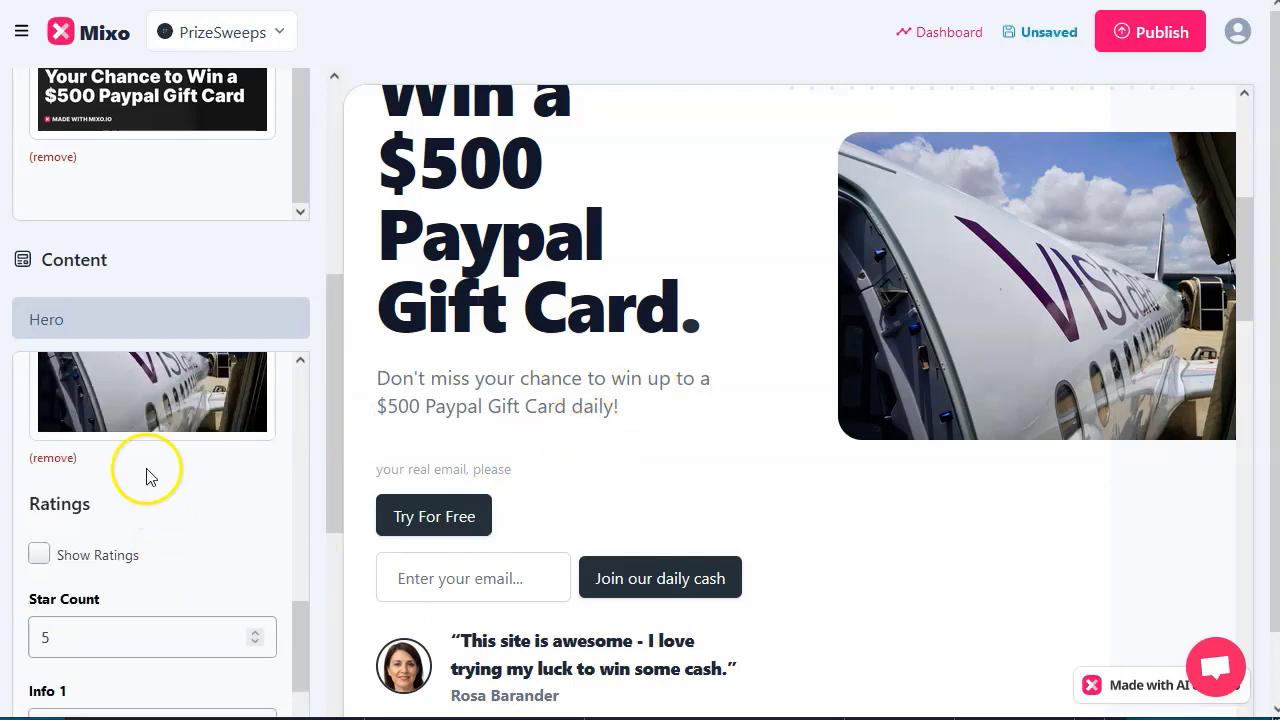
scroll(155, 490, "up", 1)
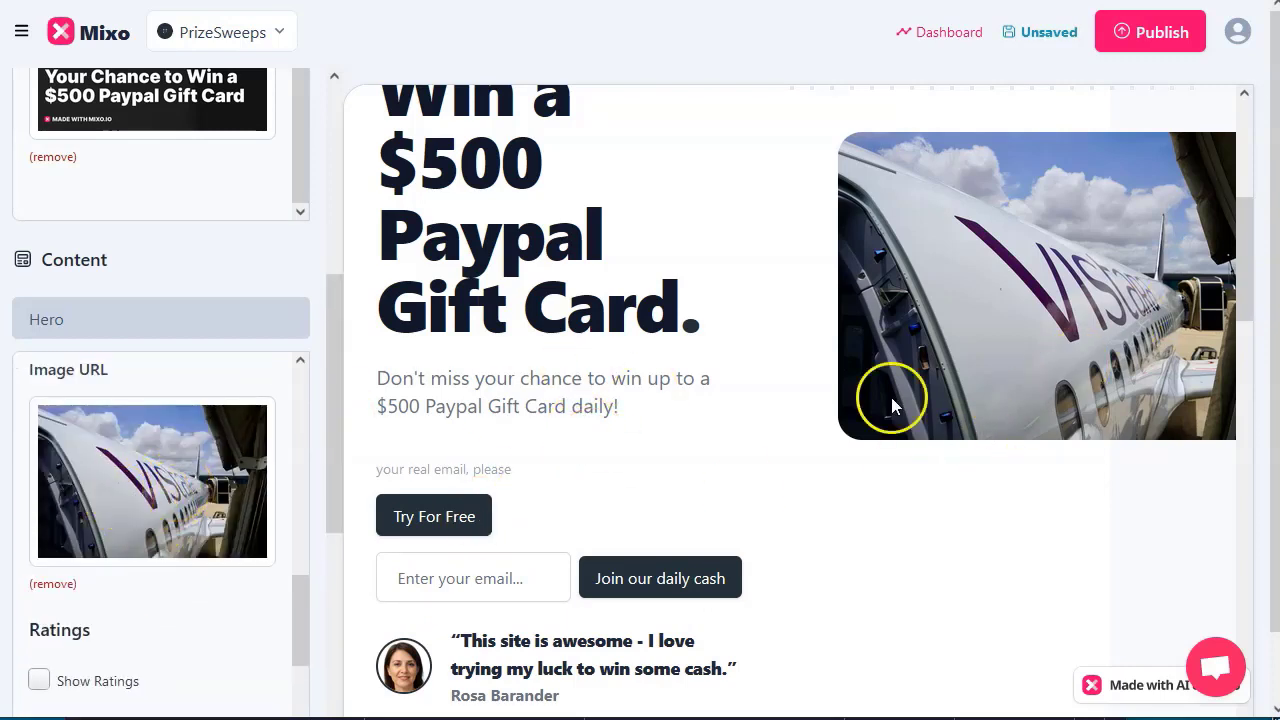
scroll(166, 594, "down", 1)
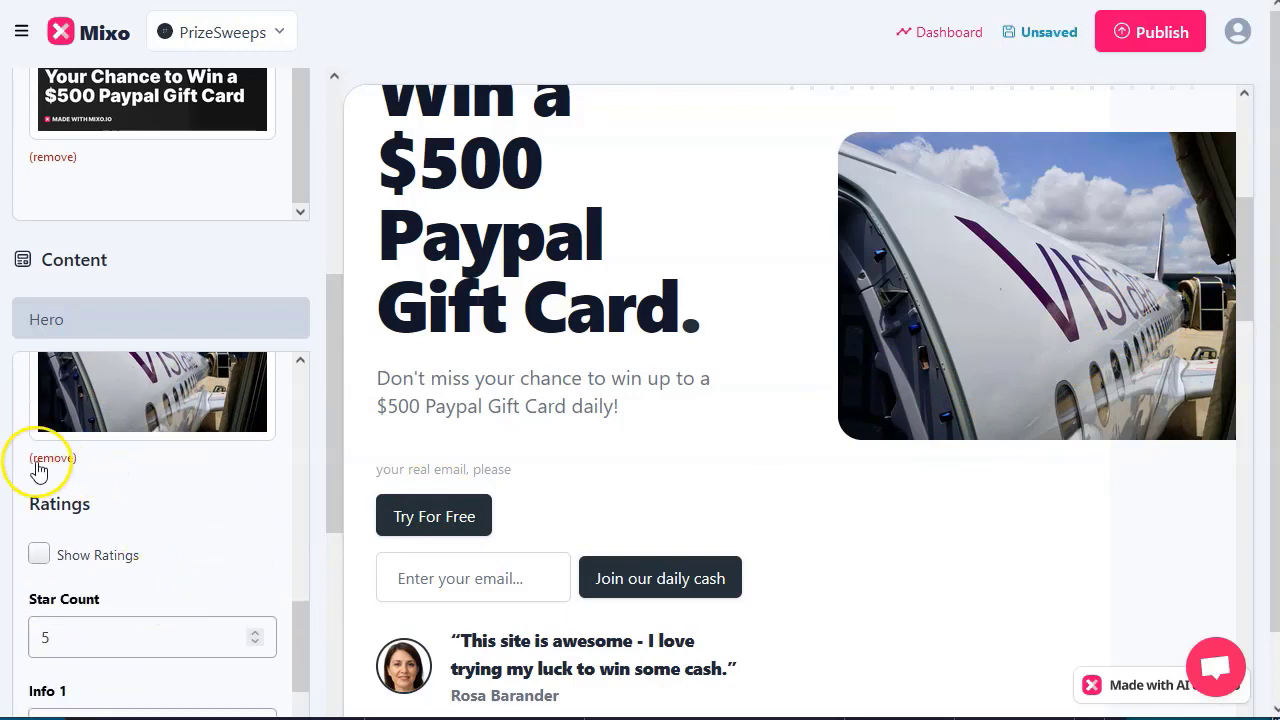
scroll(155, 541, "up", 1)
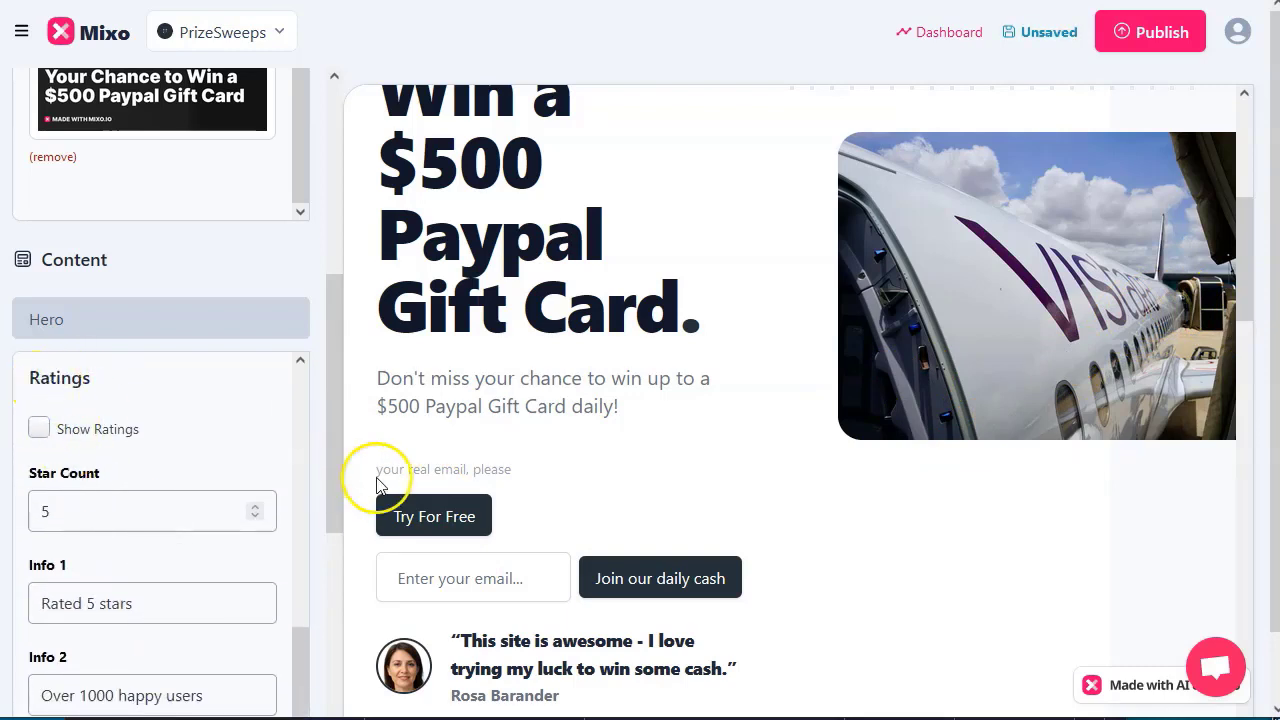
scroll(430, 525, "down", 1)
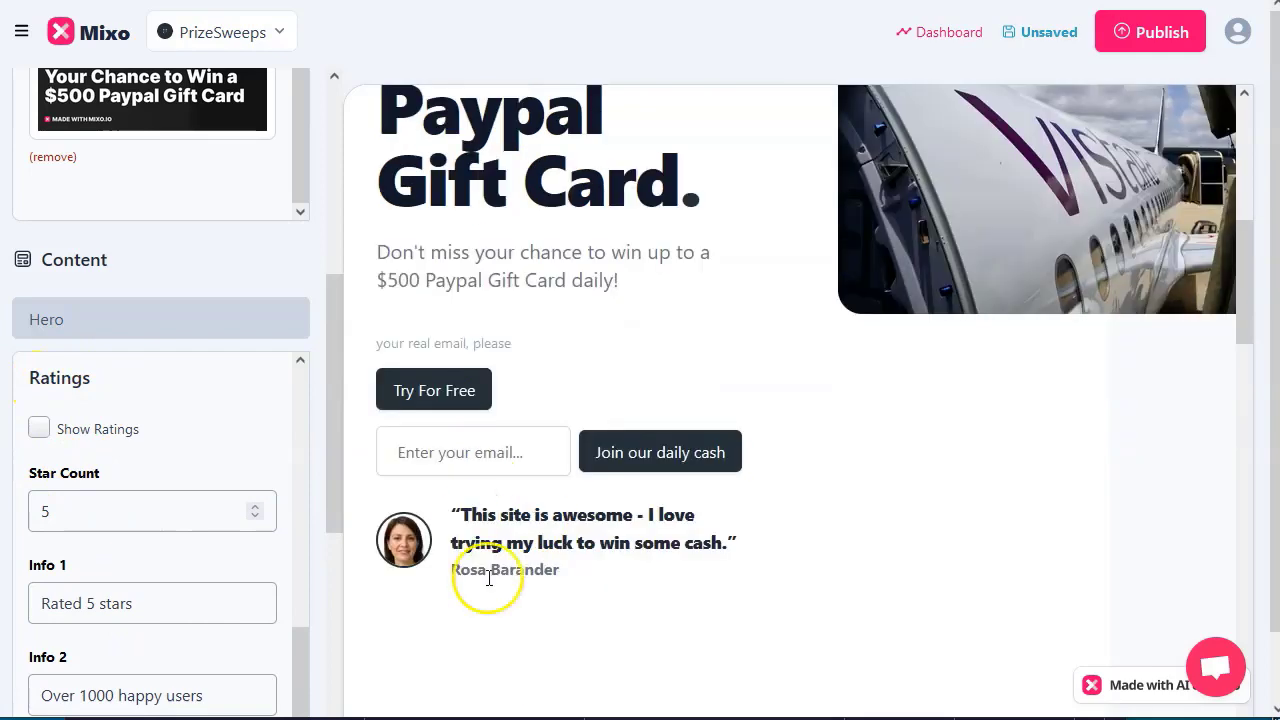
left_click(39, 430)
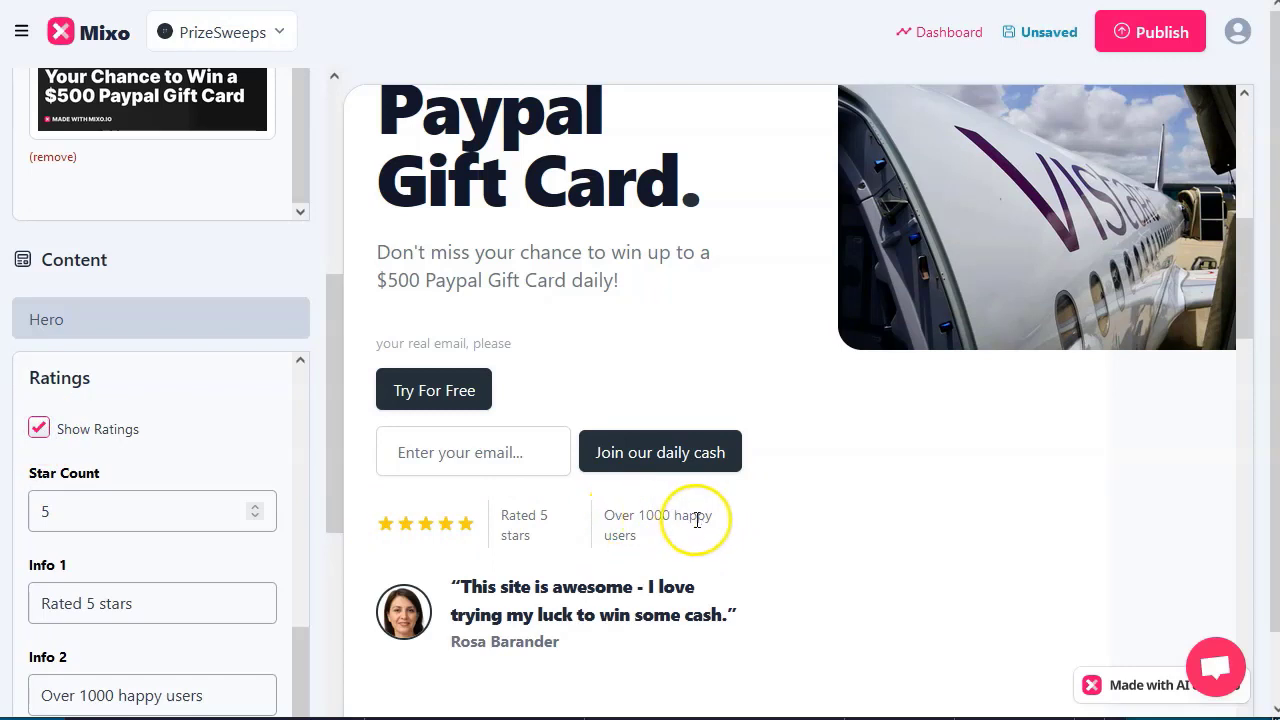
- Change the Hero ratings' second info text to "Over 7000 happy users"
scroll(120, 534, "down", 3)
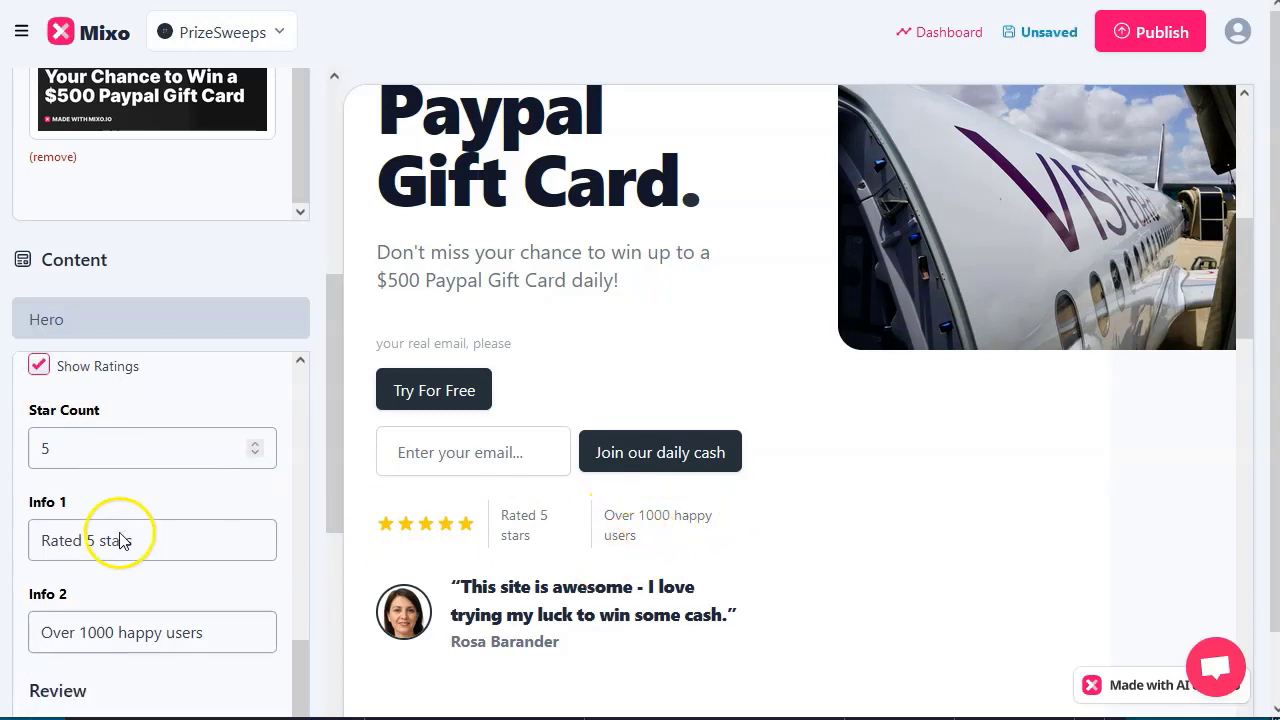
left_click(95, 442)
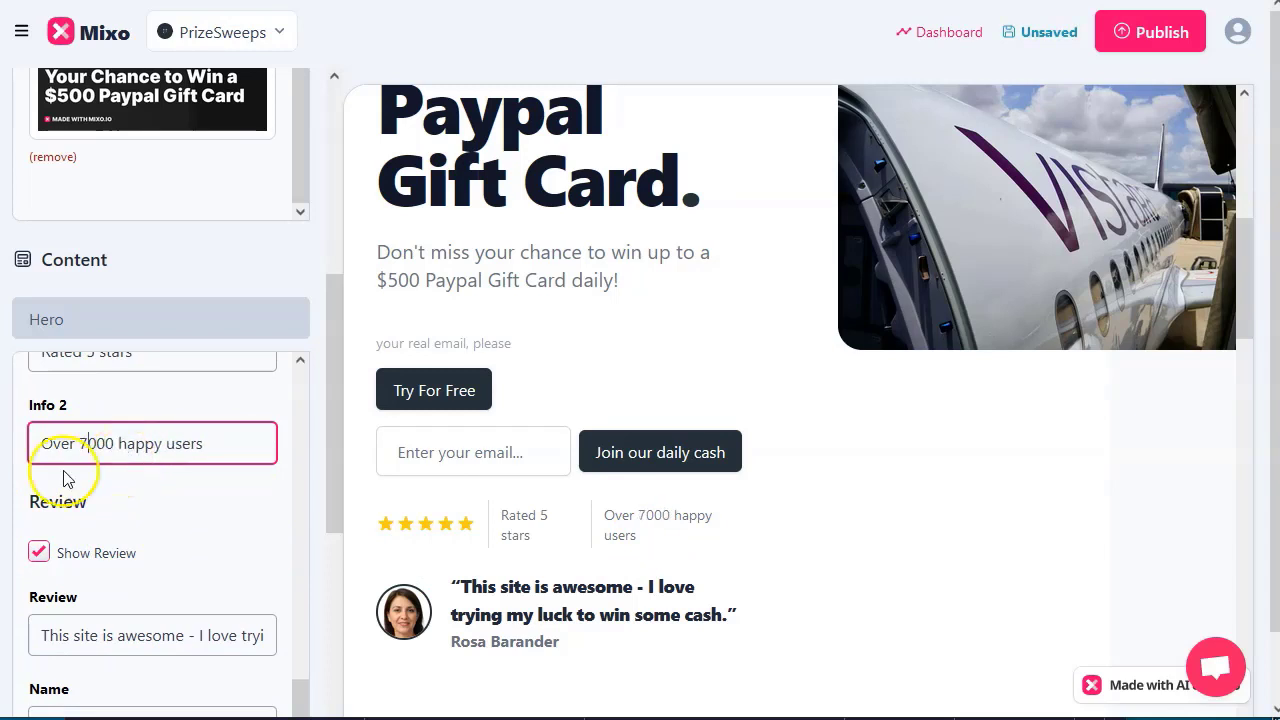
scroll(140, 400, "up", 2)
left_click(171, 479)
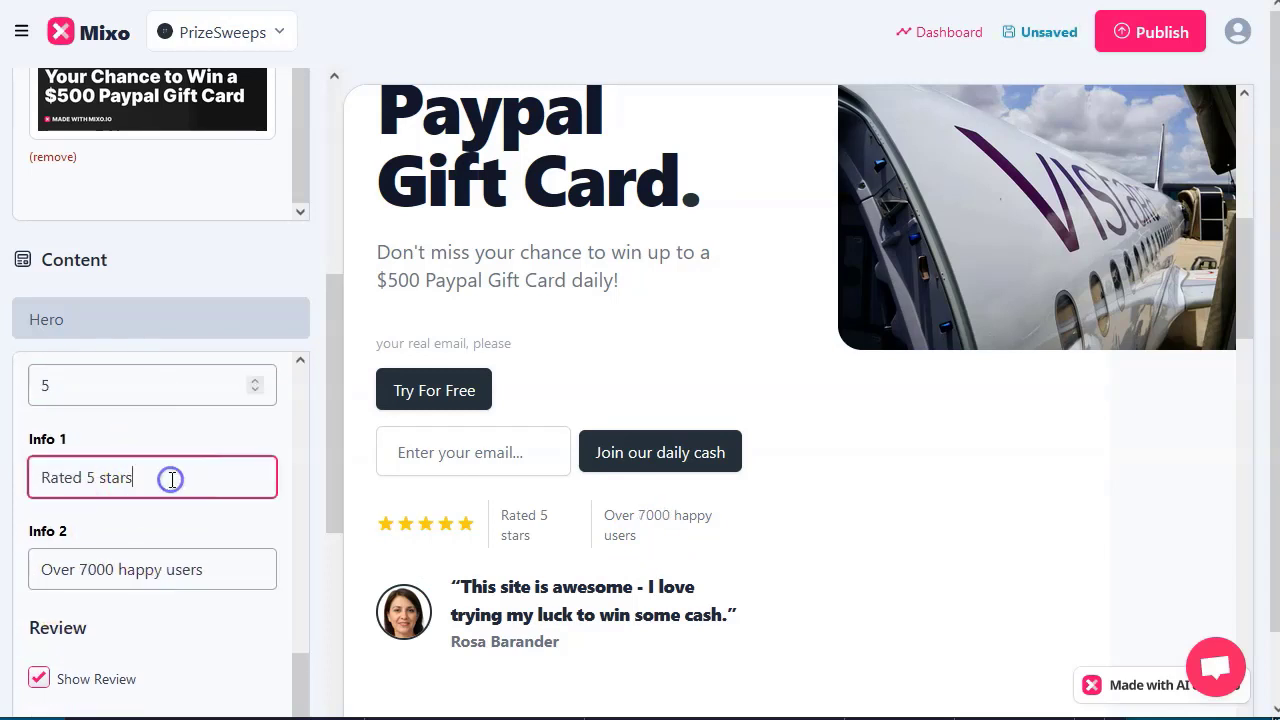
- Hide the customer review in the Hero section and show it again
scroll(165, 495, "down", 3)
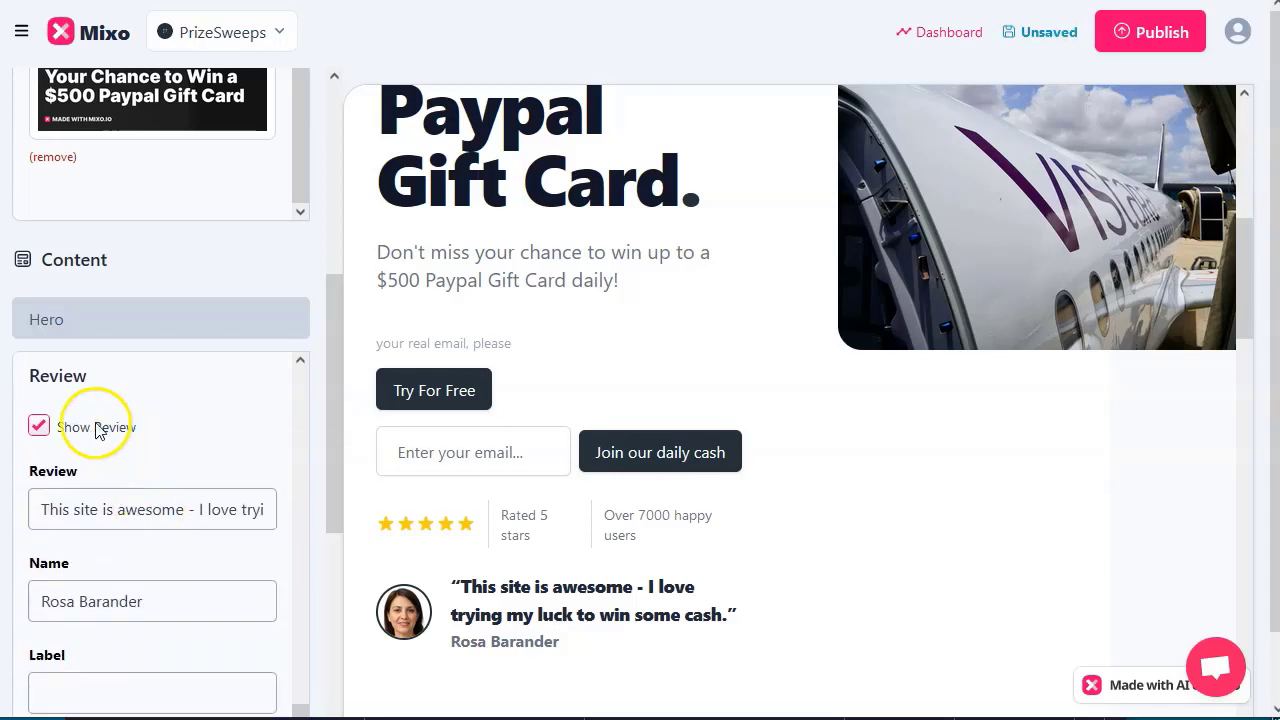
left_click(40, 426)
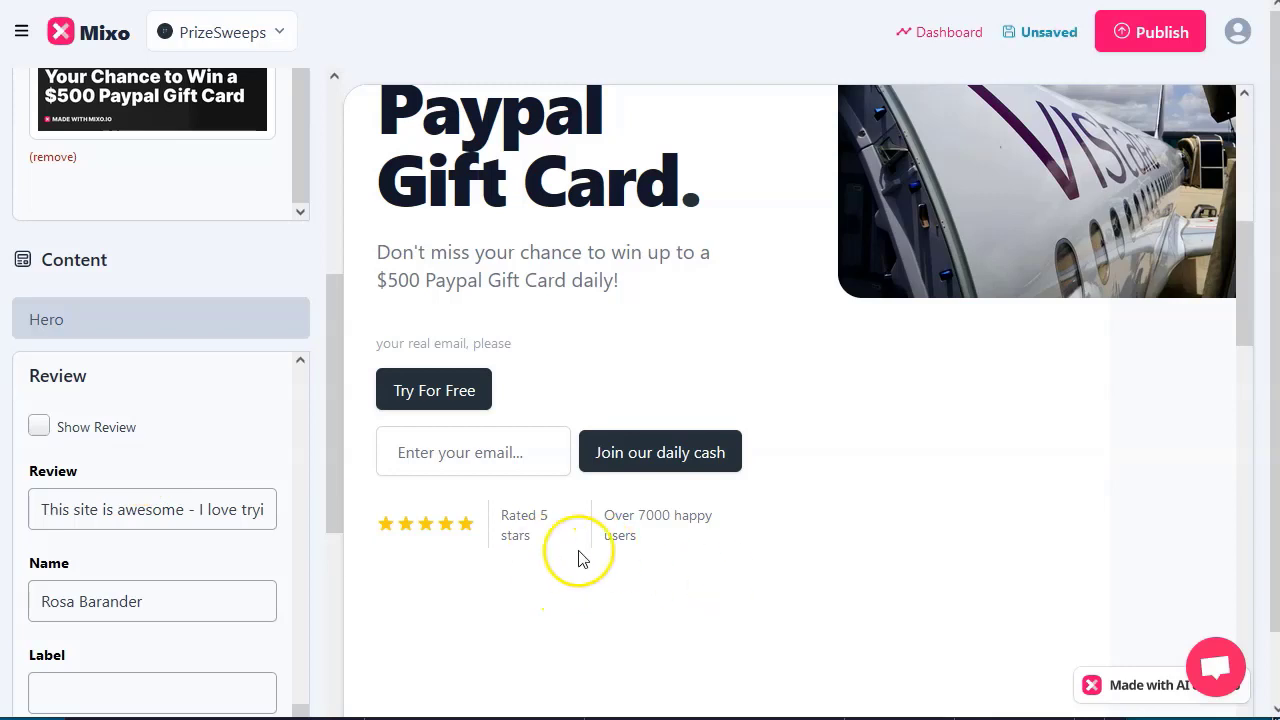
left_click(40, 426)
scroll(94, 478, "down", 3)
scroll(92, 465, "down", 1)
scroll(92, 465, "down", 2)
scroll(129, 434, "down", 1)
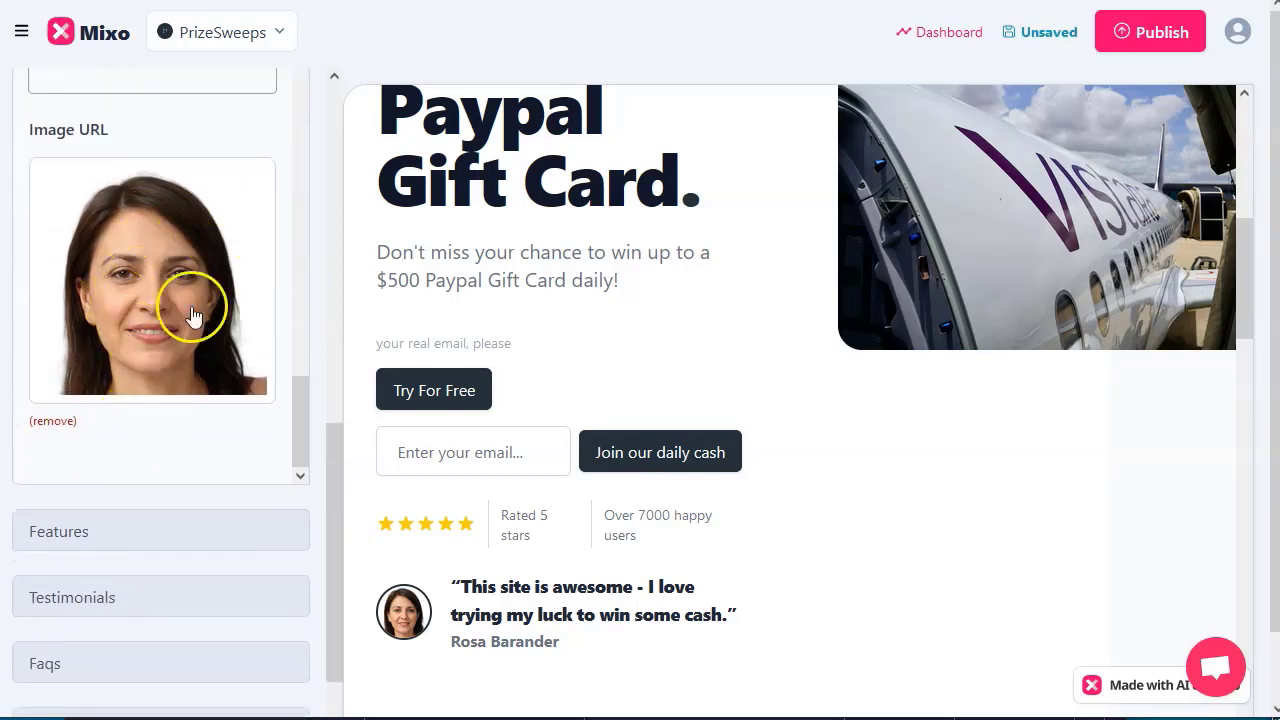
- Open the Features settings, and hide the whole Features section and show it again
scroll(148, 402, "down", 3)
left_click(62, 298)
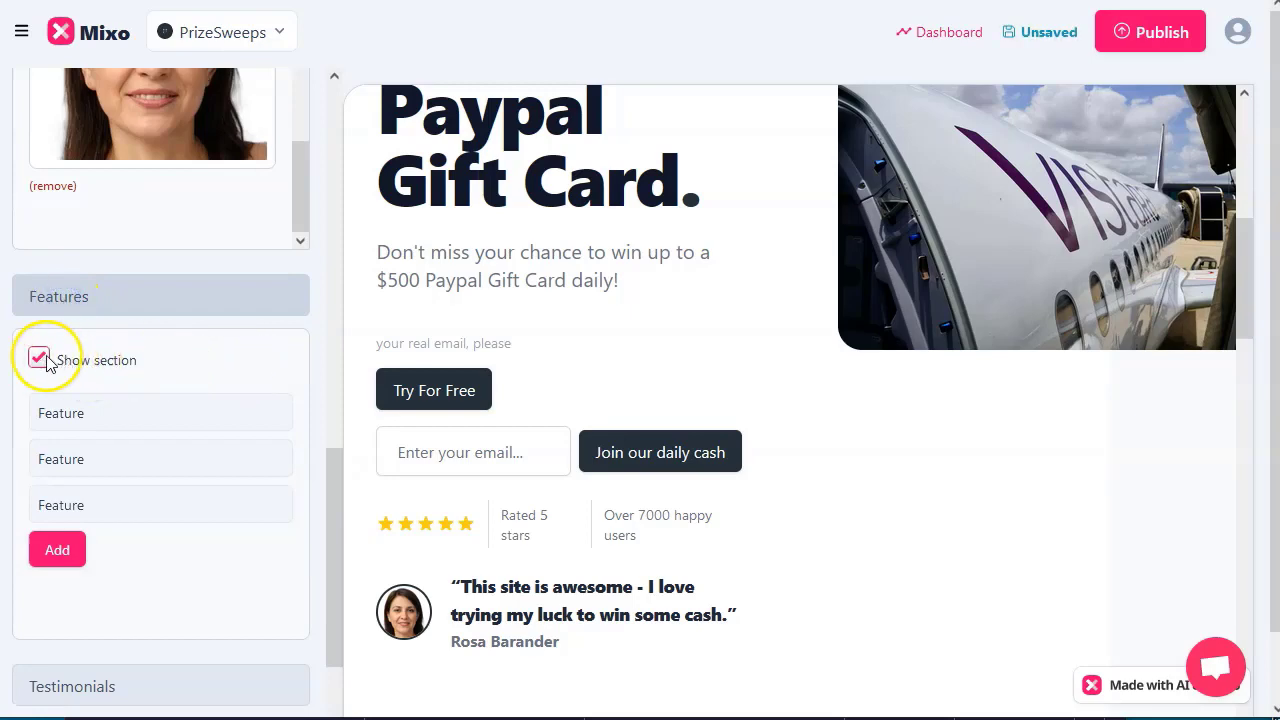
scroll(651, 381, "down", 6)
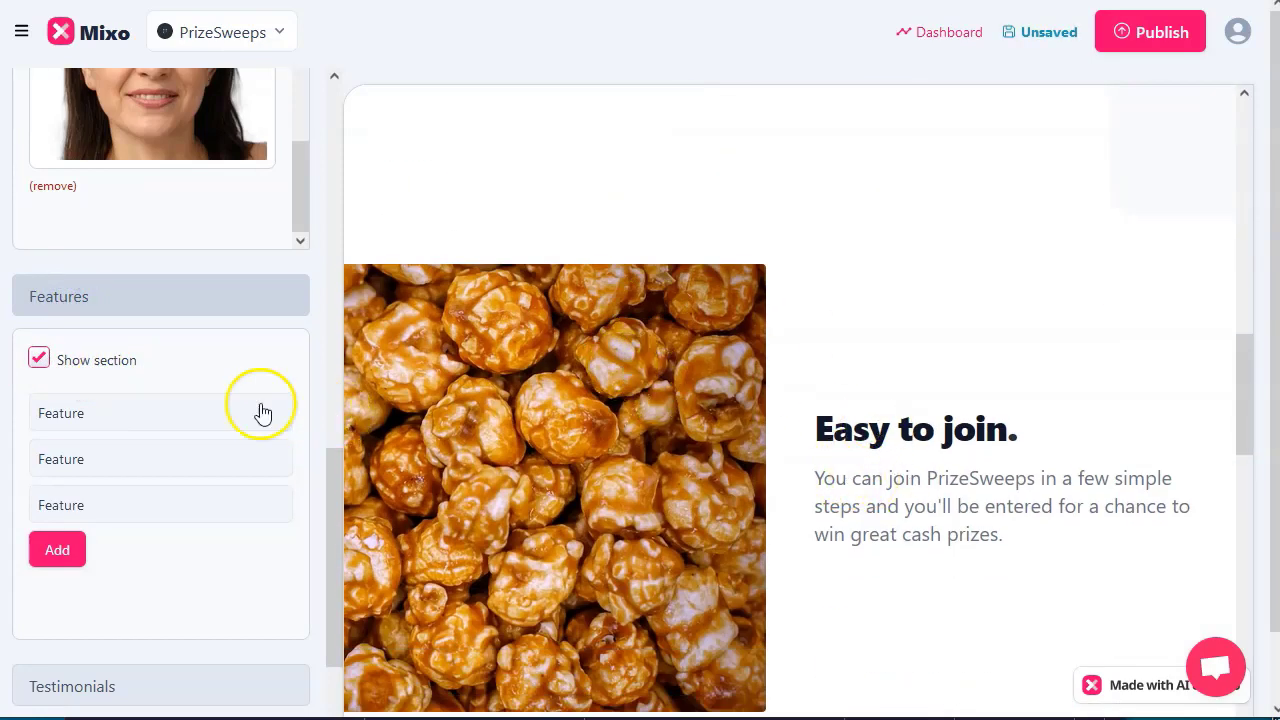
left_click(37, 359)
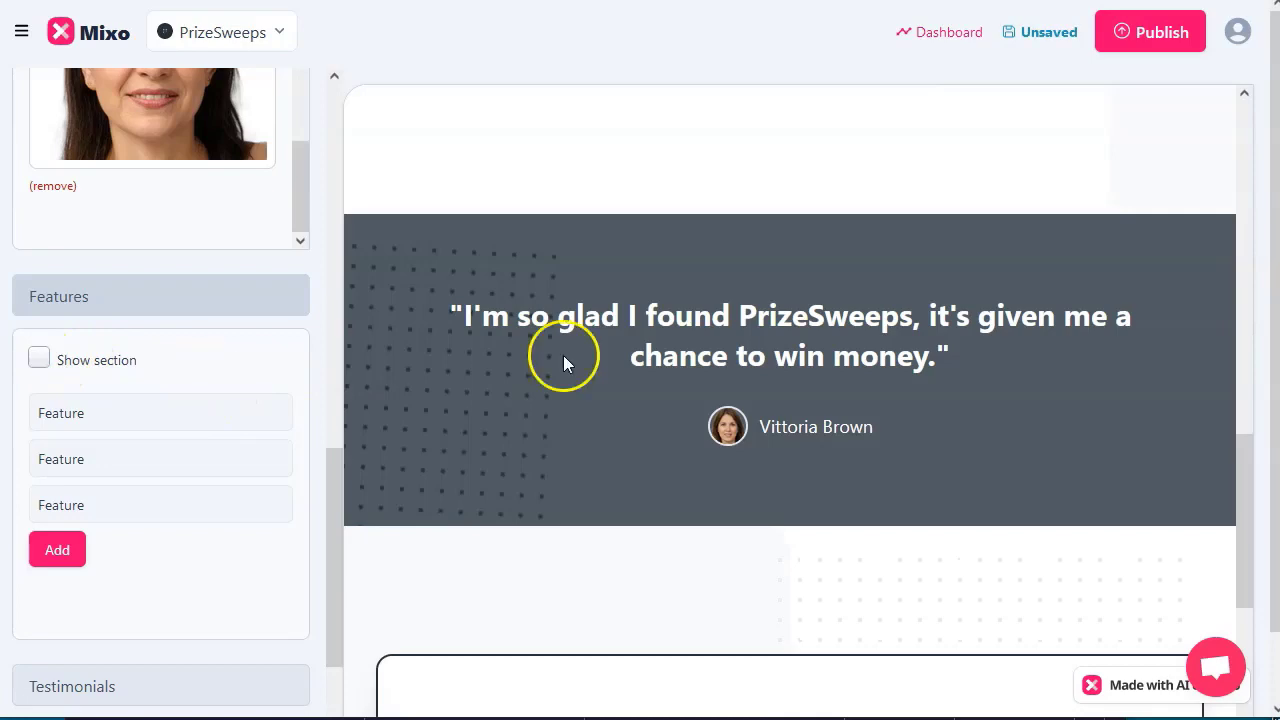
scroll(729, 363, "up", 5)
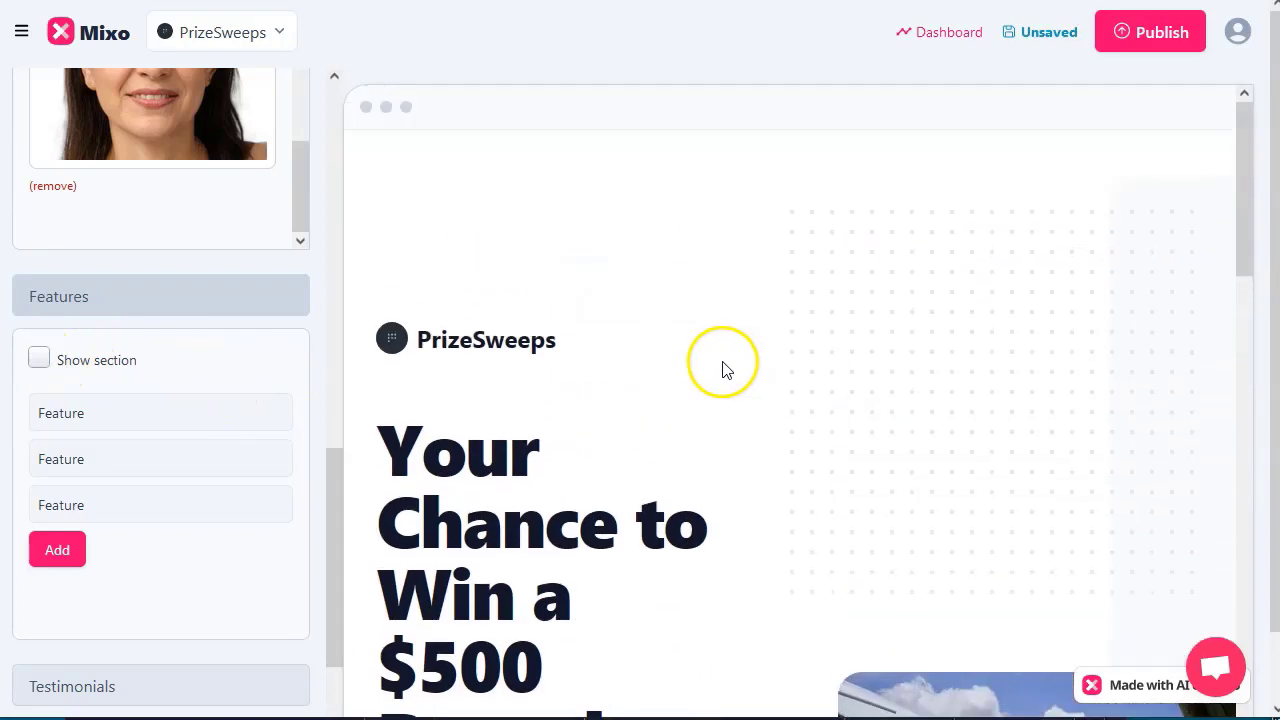
scroll(711, 406, "down", 10)
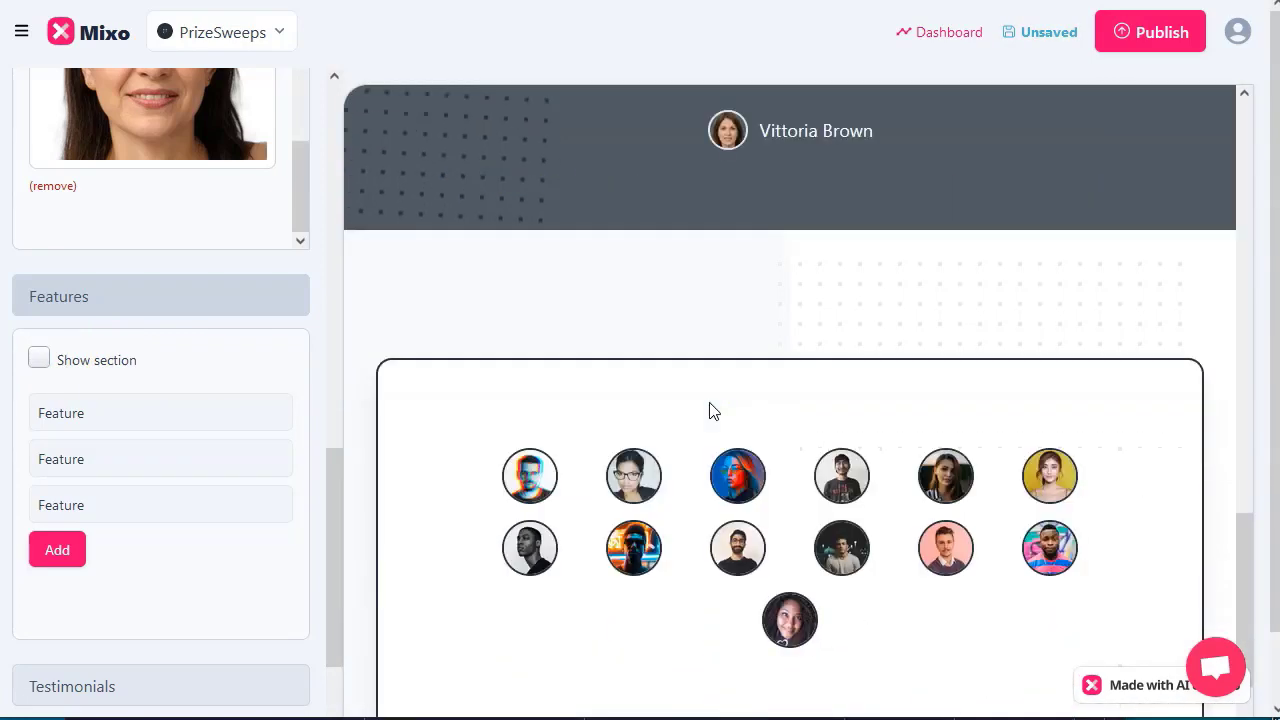
left_click(38, 358)
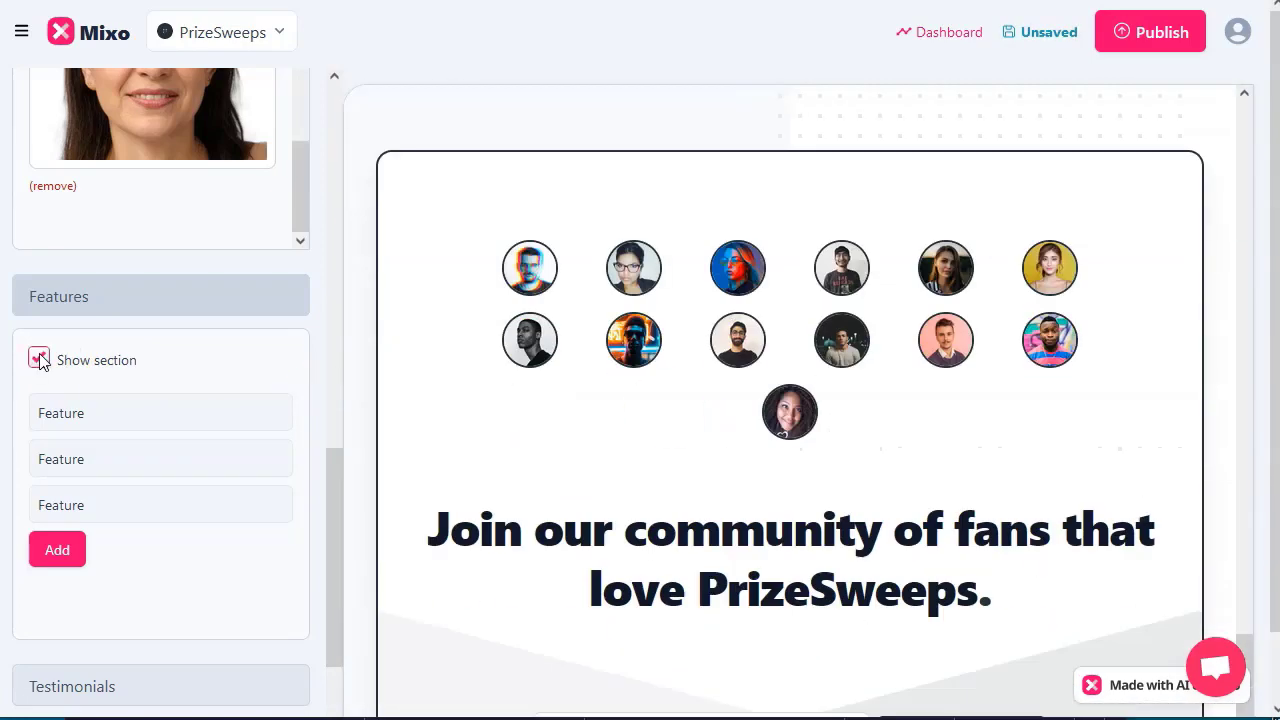
- Open the first feature, "Easy to join", and hide it from the landing page
left_click(149, 413)
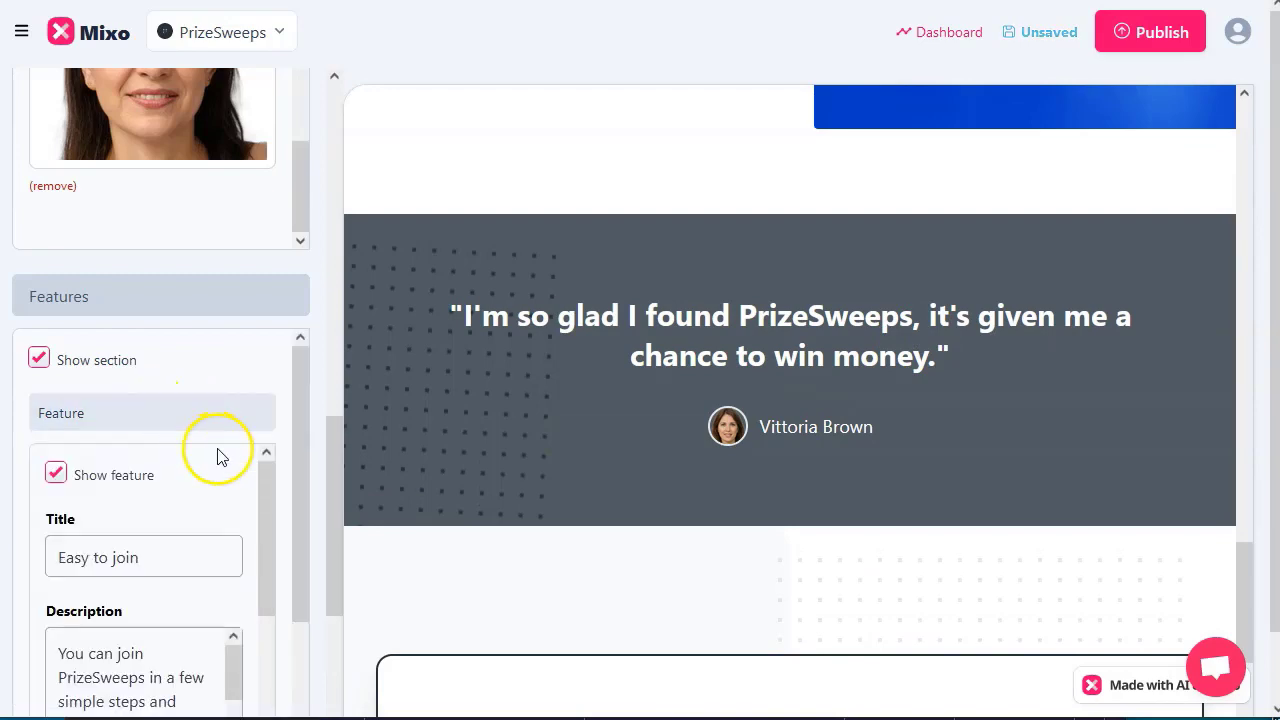
scroll(218, 456, "down", 3)
scroll(70, 465, "up", 3)
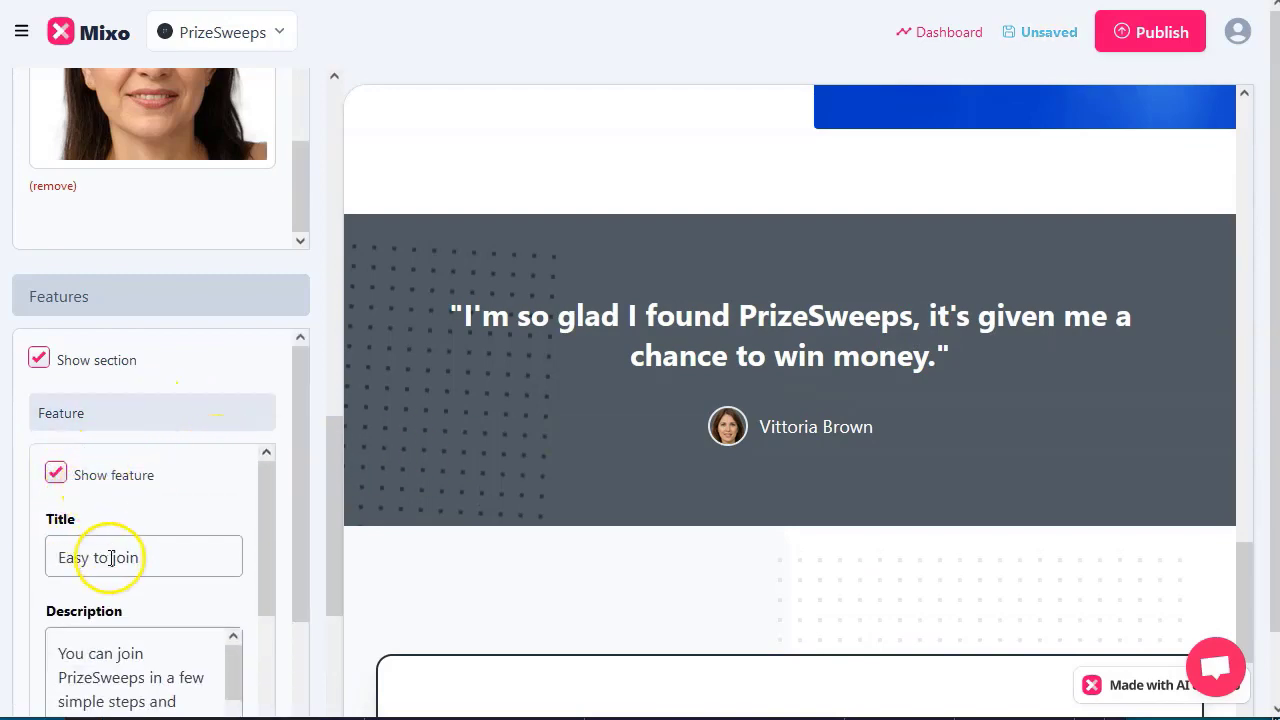
scroll(737, 394, "up", 10)
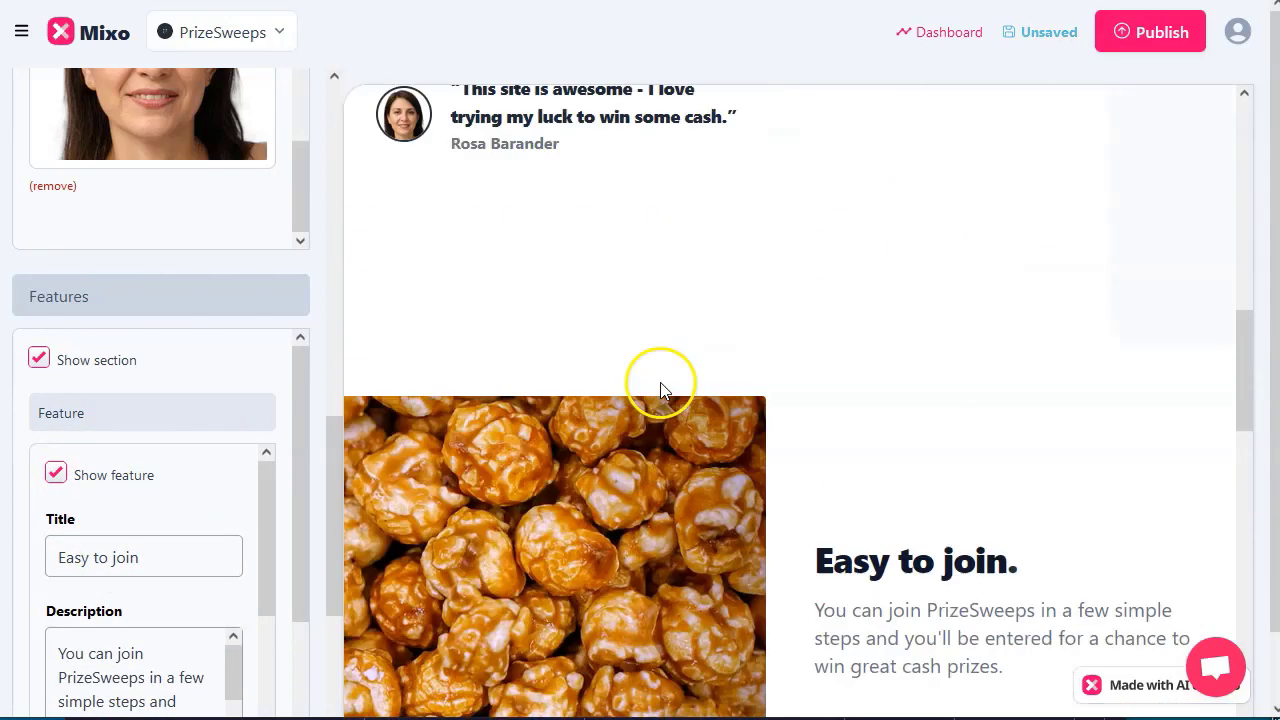
scroll(917, 563, "down", 3)
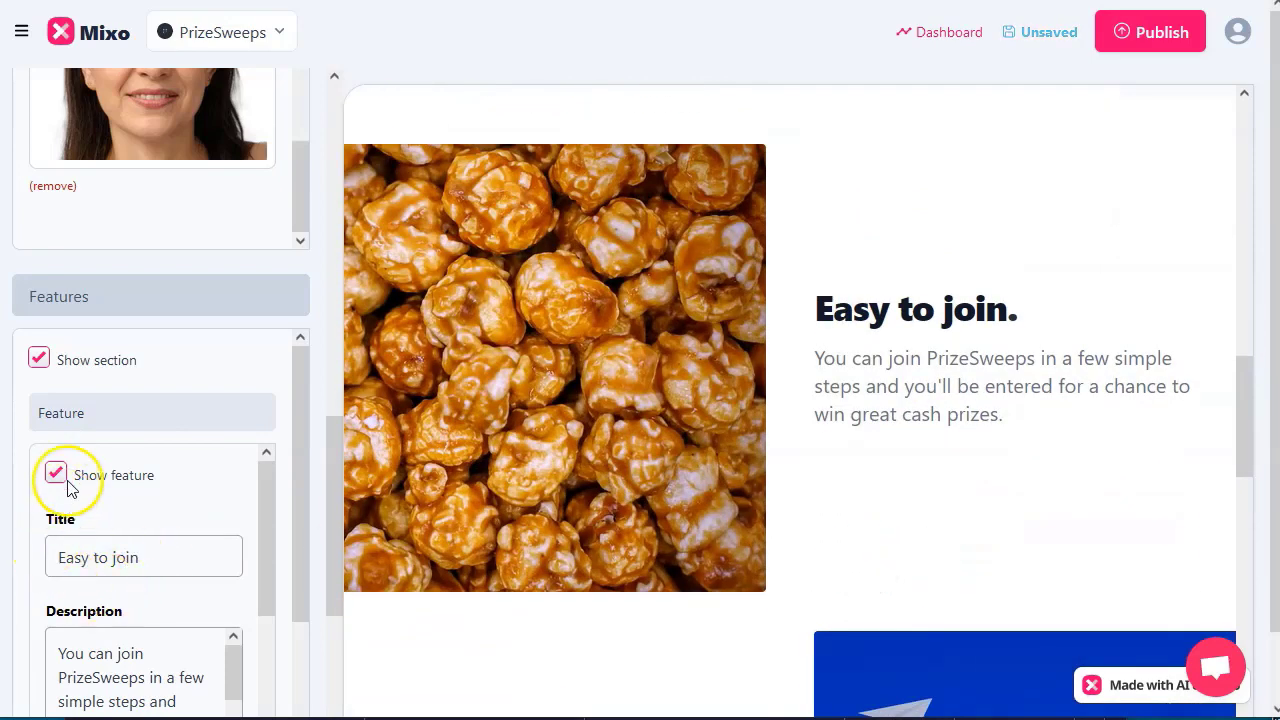
left_click(56, 473)
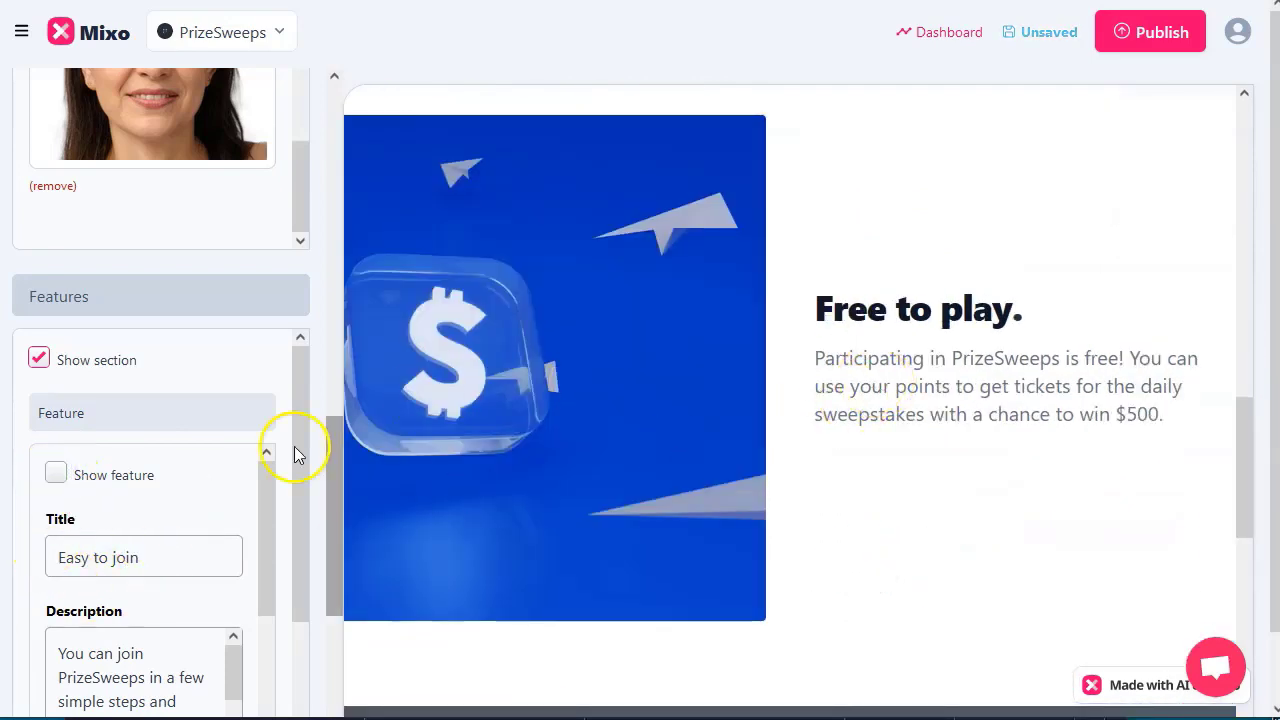
scroll(150, 547, "down", 5)
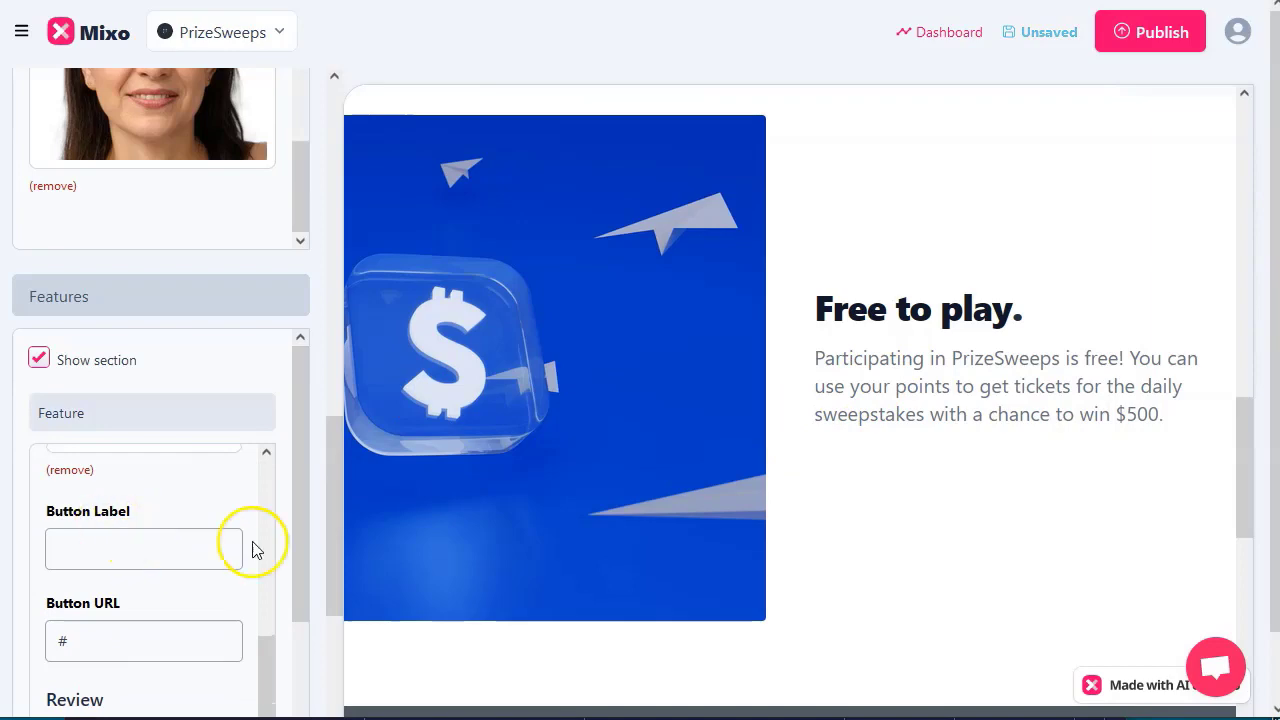
scroll(851, 466, "down", 4)
scroll(146, 511, "up", 3)
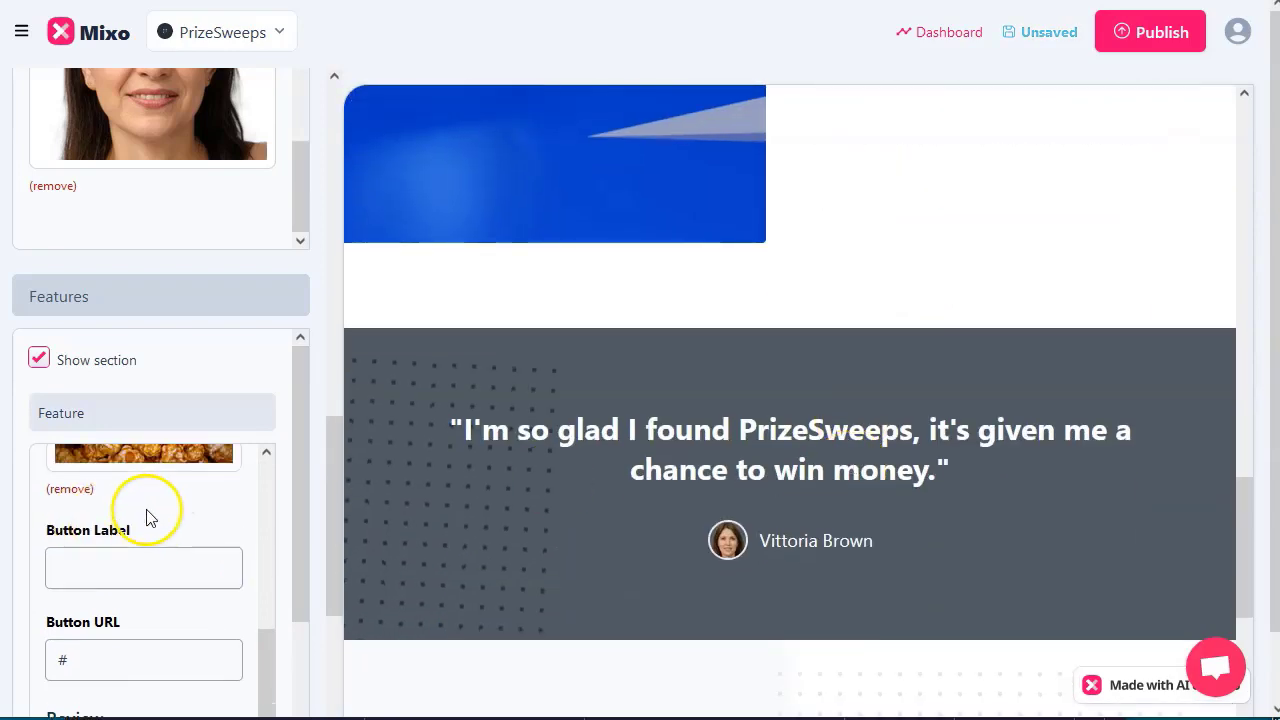
- Set the "Easy to join" feature's button label to "register for FREE" and enter the owner's website address as its link
scroll(100, 560, "down", 3)
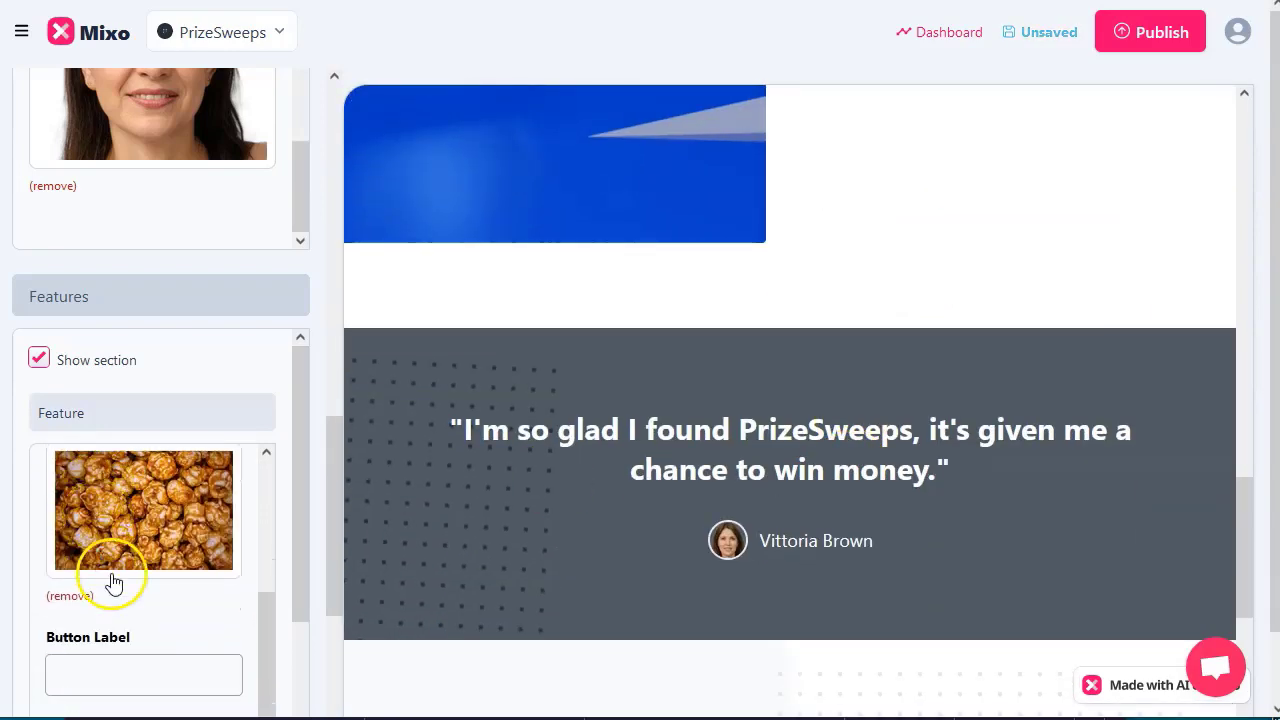
left_click(136, 551)
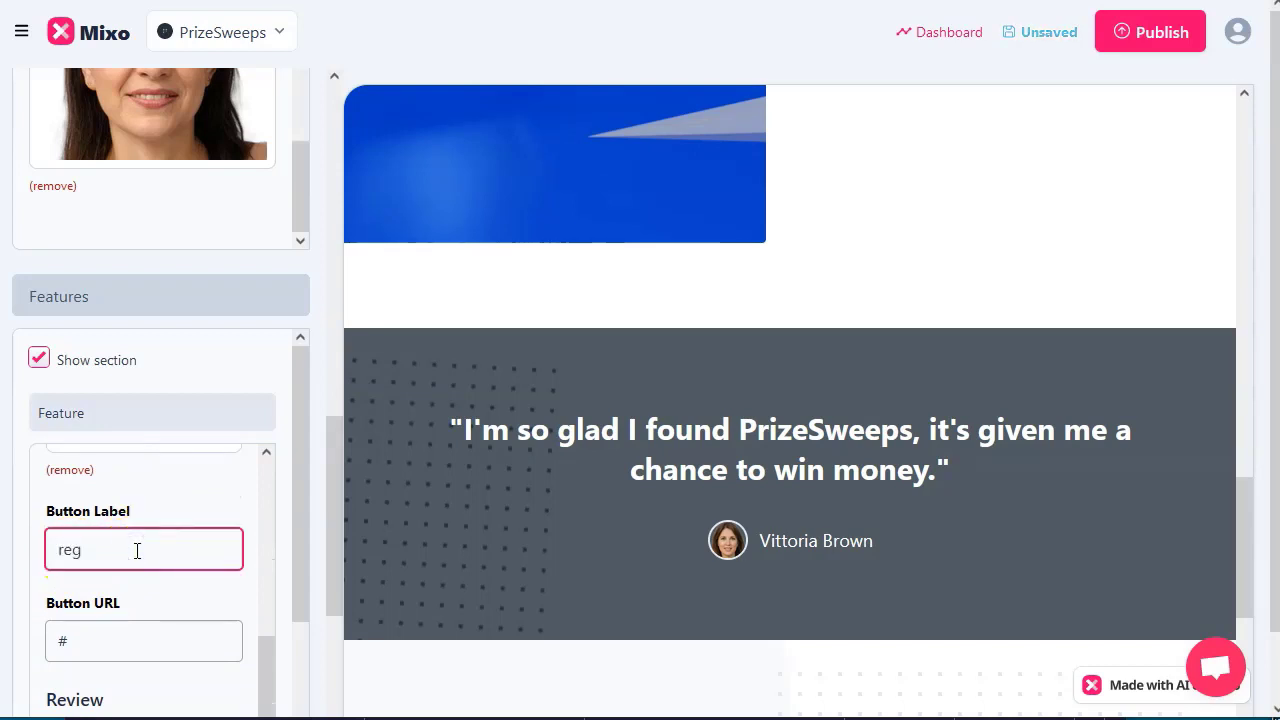
type("FREE")
left_click(139, 598)
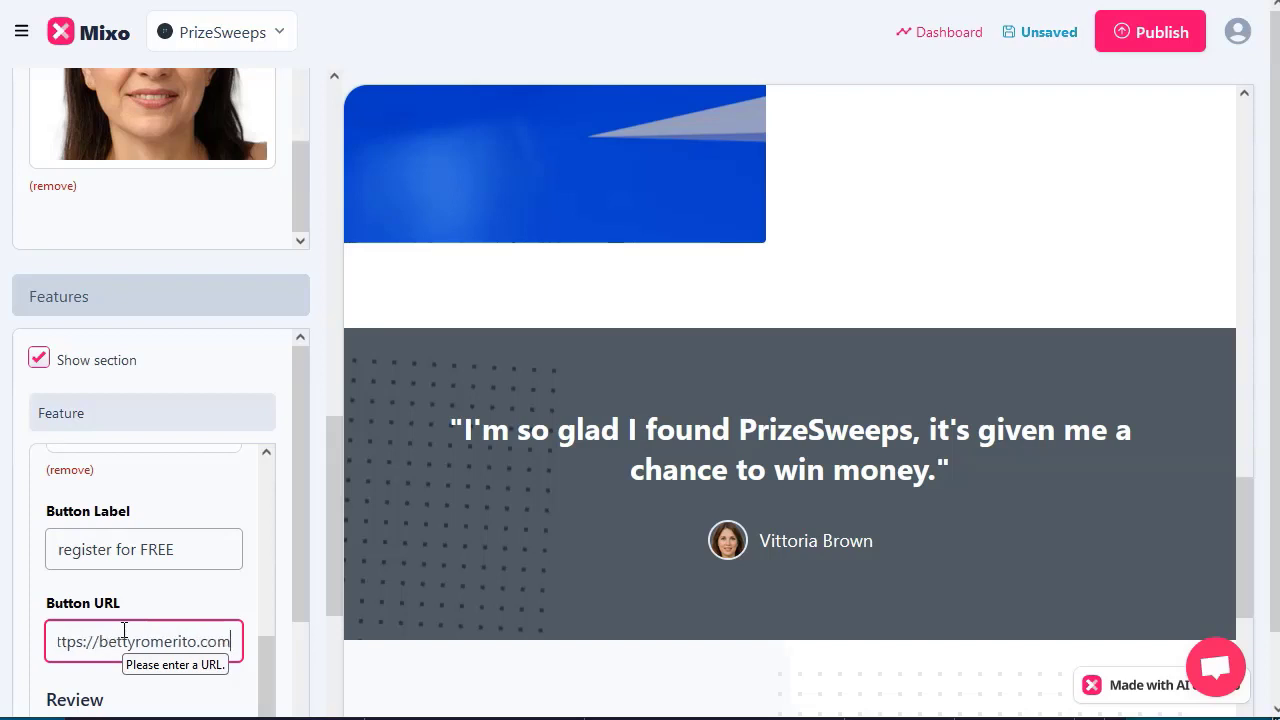
- Enable the review for the "Easy to join" feature, show the feature on the page again and check it in the preview
scroll(237, 463, "down", 1)
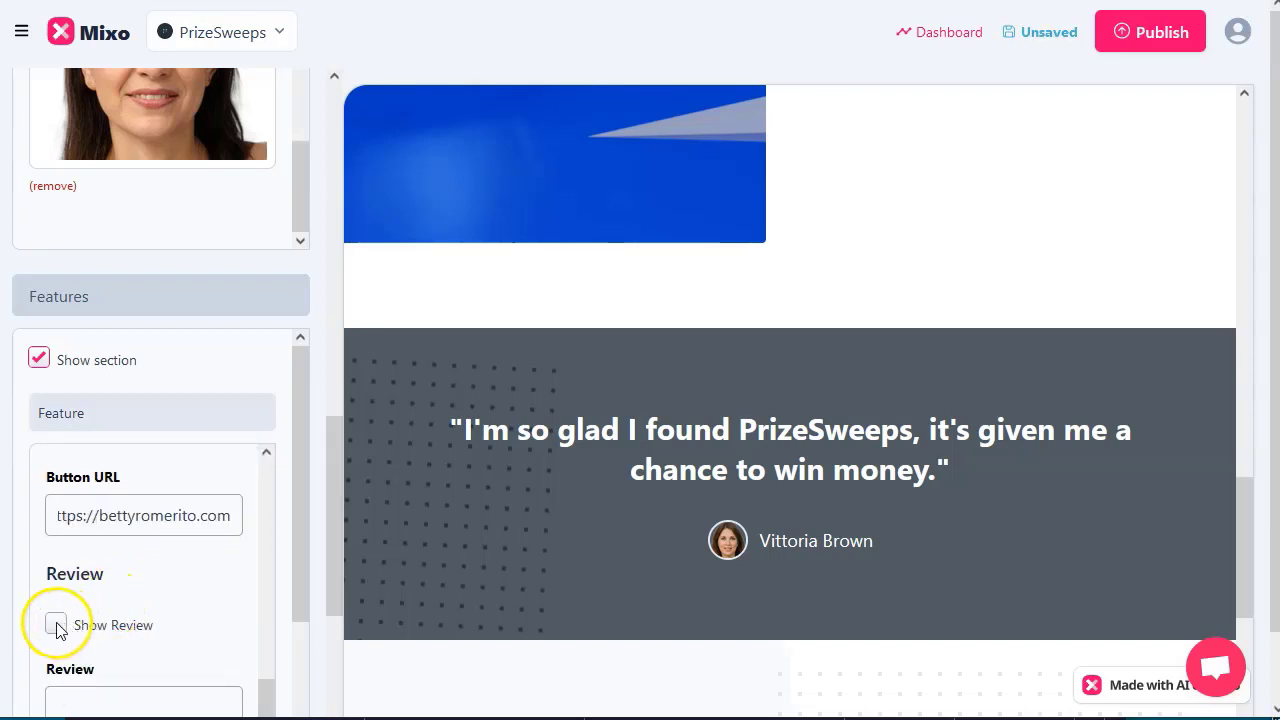
scroll(163, 622, "down", 2)
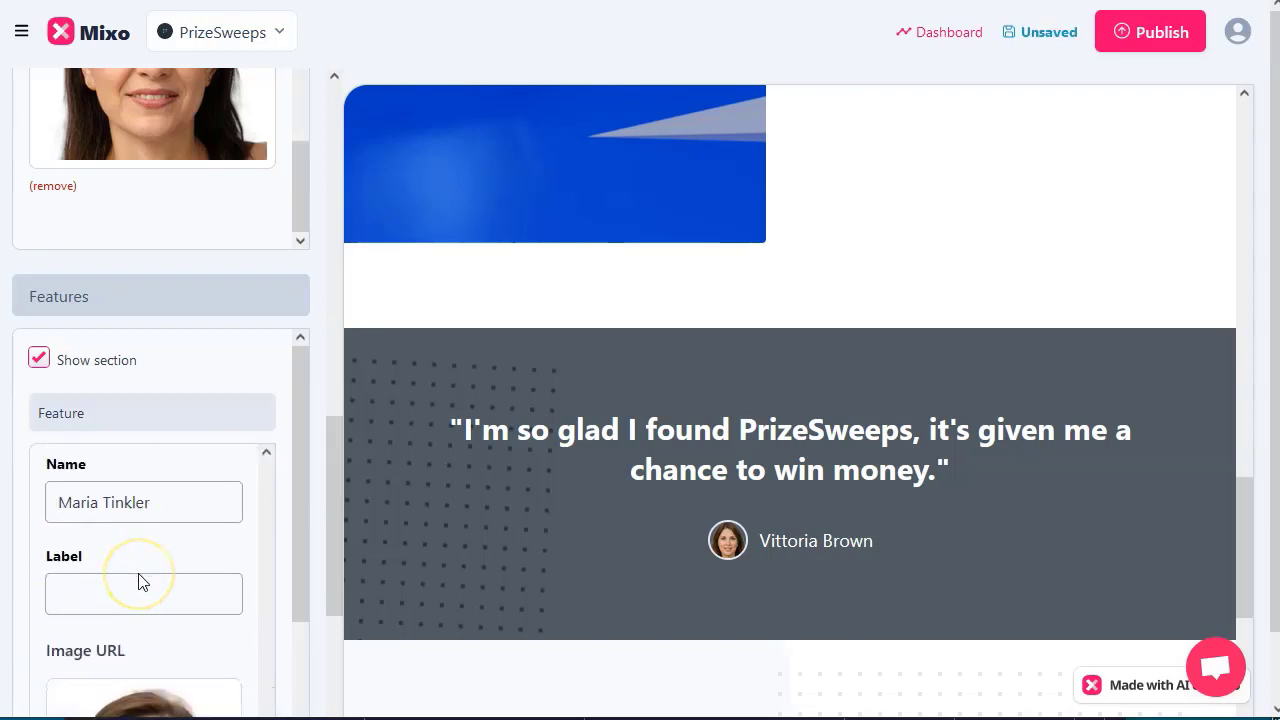
scroll(140, 577, "up", 2)
scroll(814, 386, "up", 10)
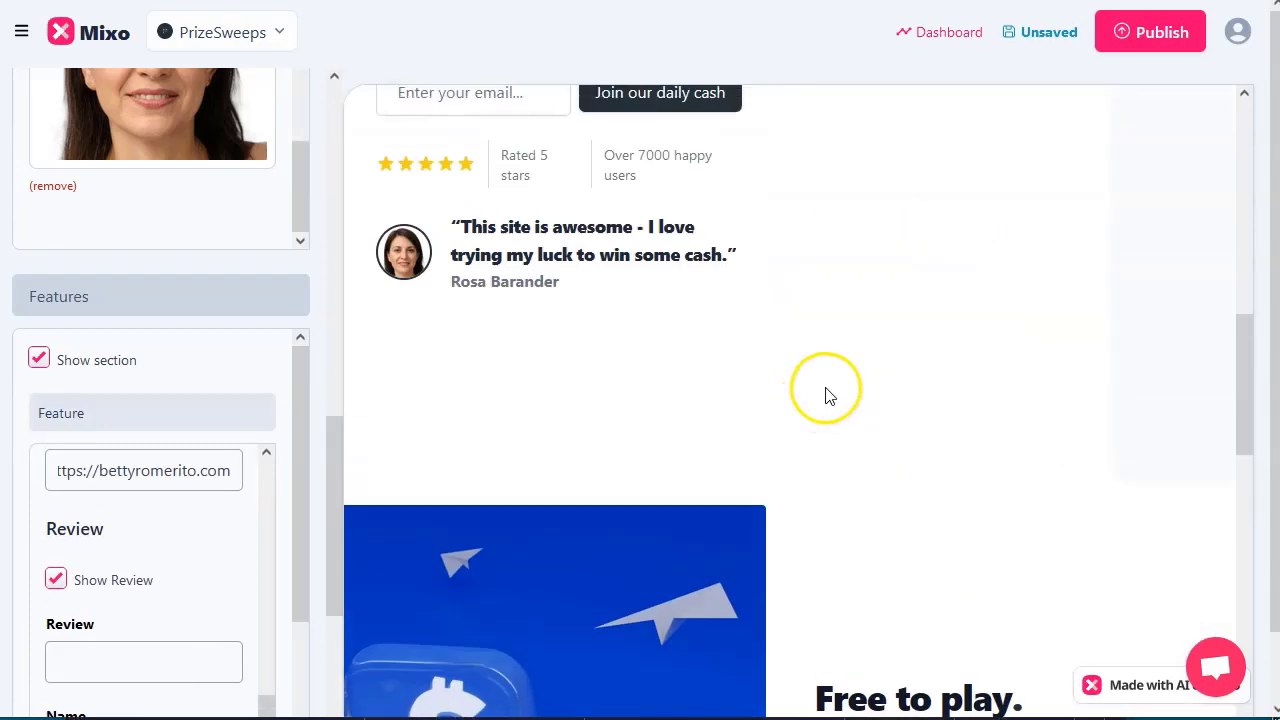
scroll(828, 462, "down", 6)
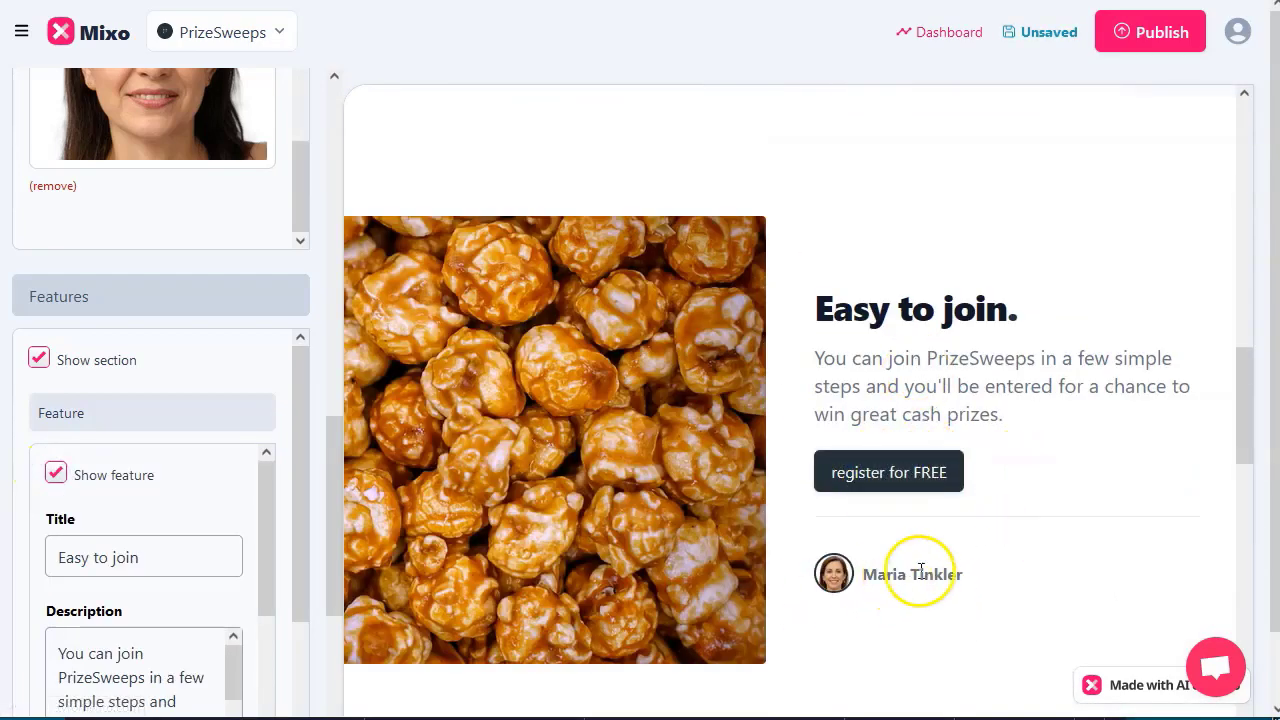
left_click(893, 480)
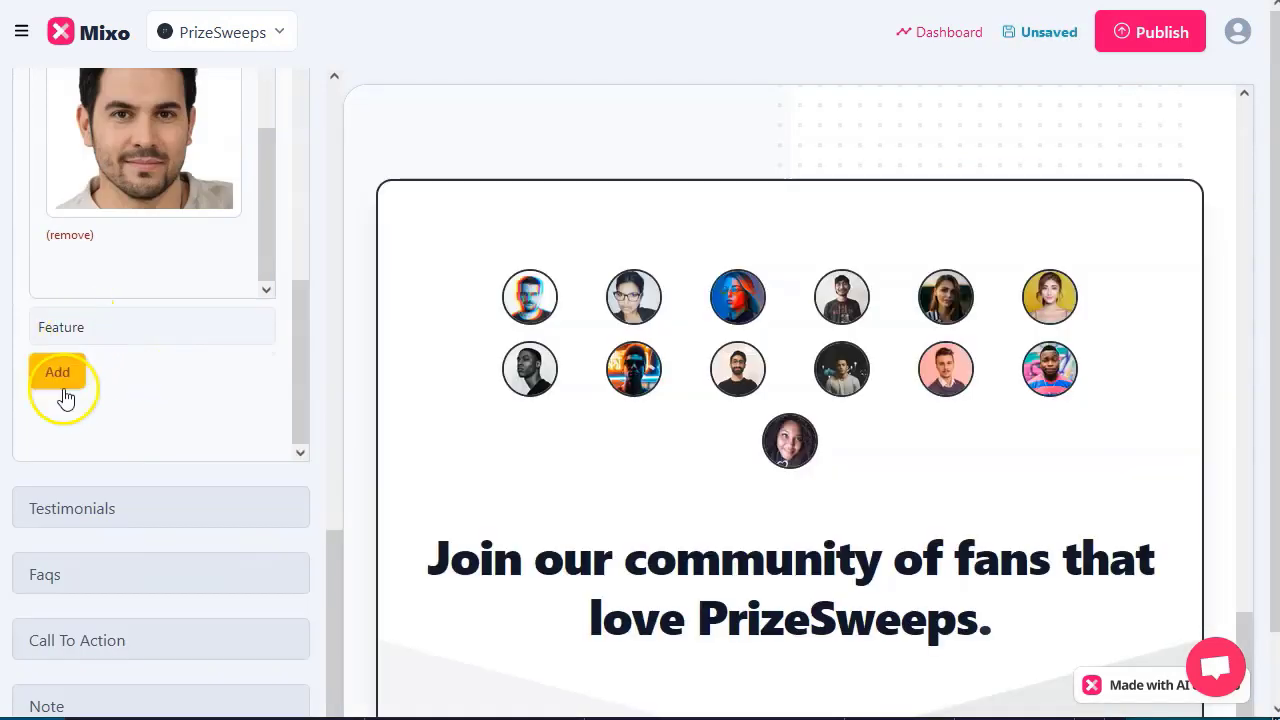
- Open the Testimonials settings, and hide the testimonial section and show it again
scroll(135, 463, "down", 1)
scroll(135, 463, "down", 2)
left_click(167, 366)
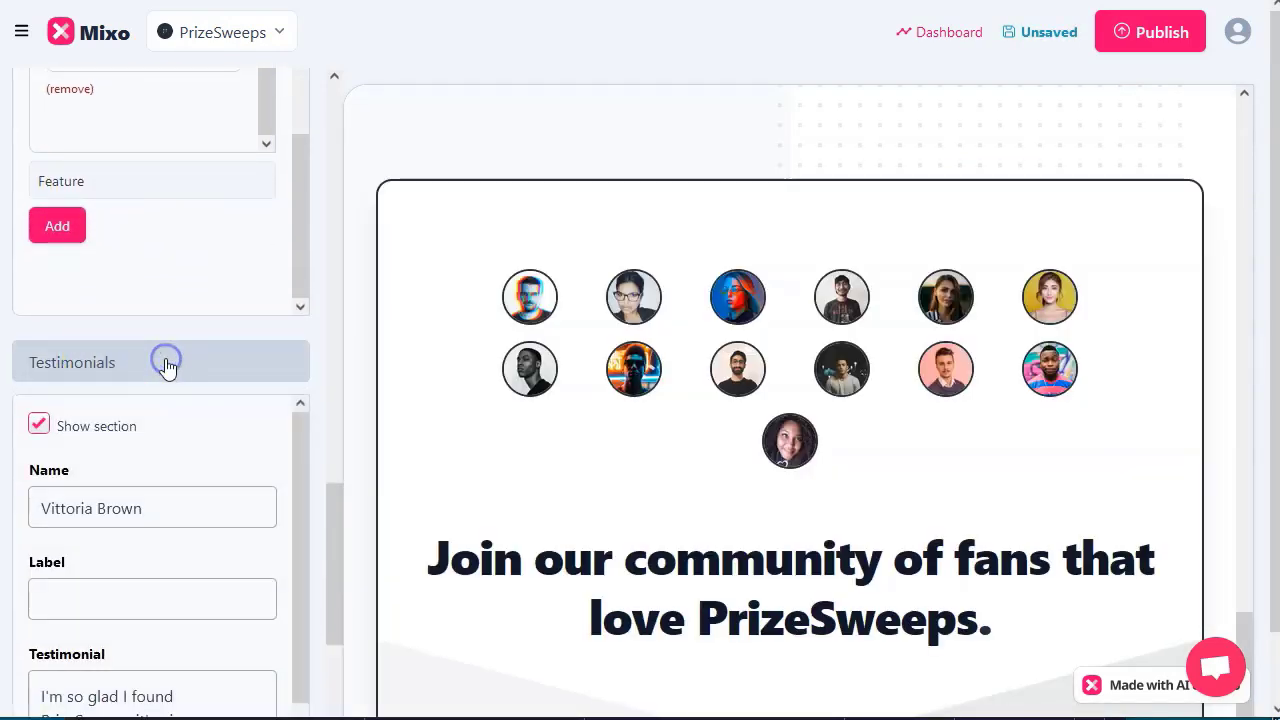
scroll(654, 411, "up", 5)
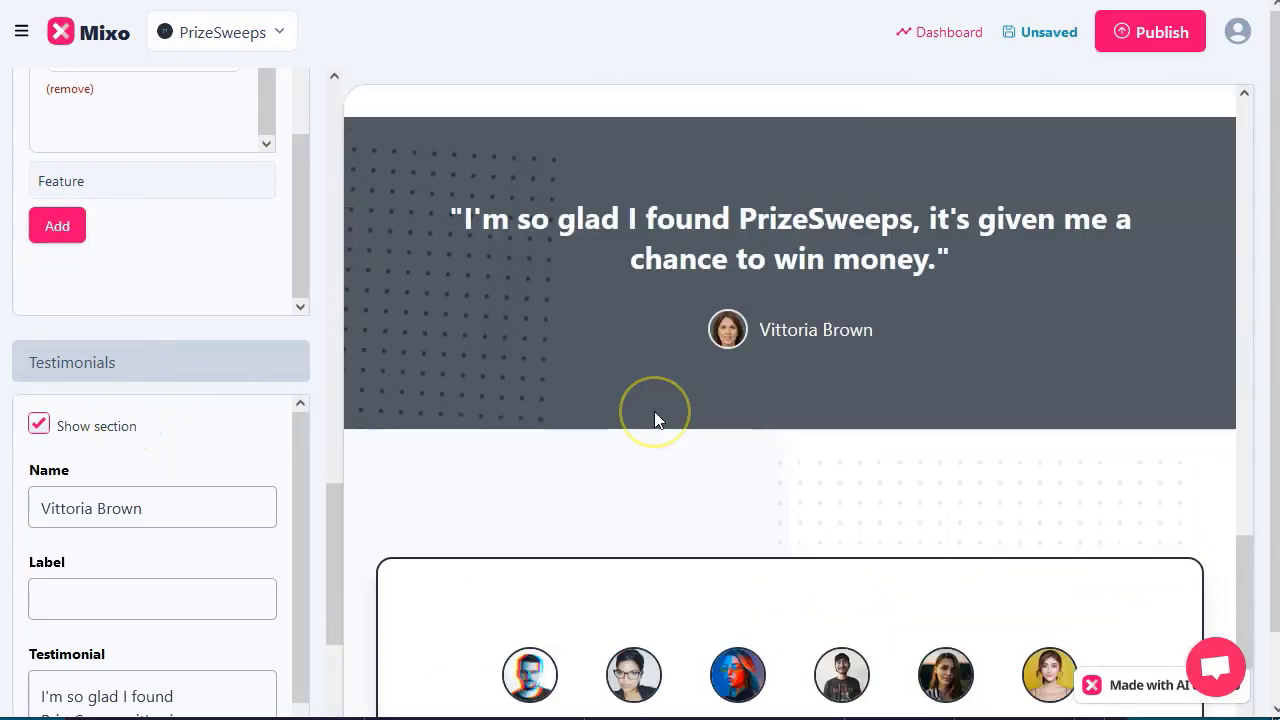
scroll(654, 416, "up", 1)
scroll(654, 421, "down", 1)
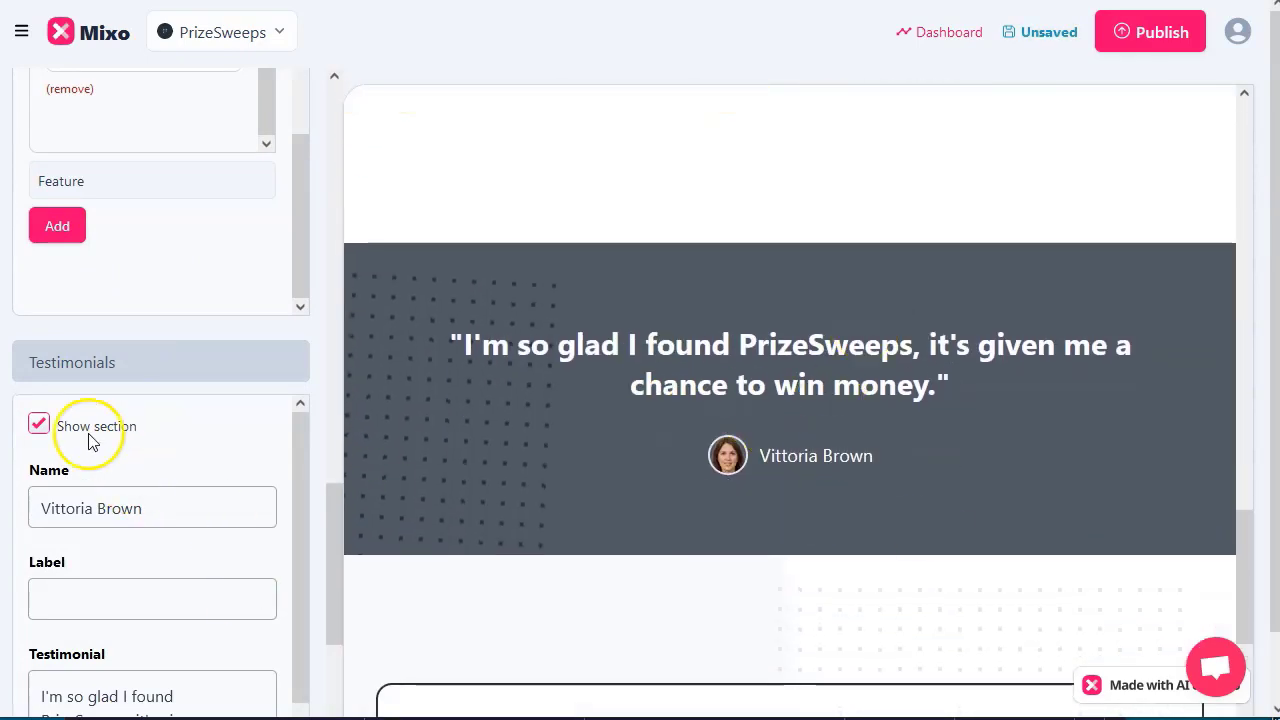
left_click(42, 430)
left_click(42, 430)
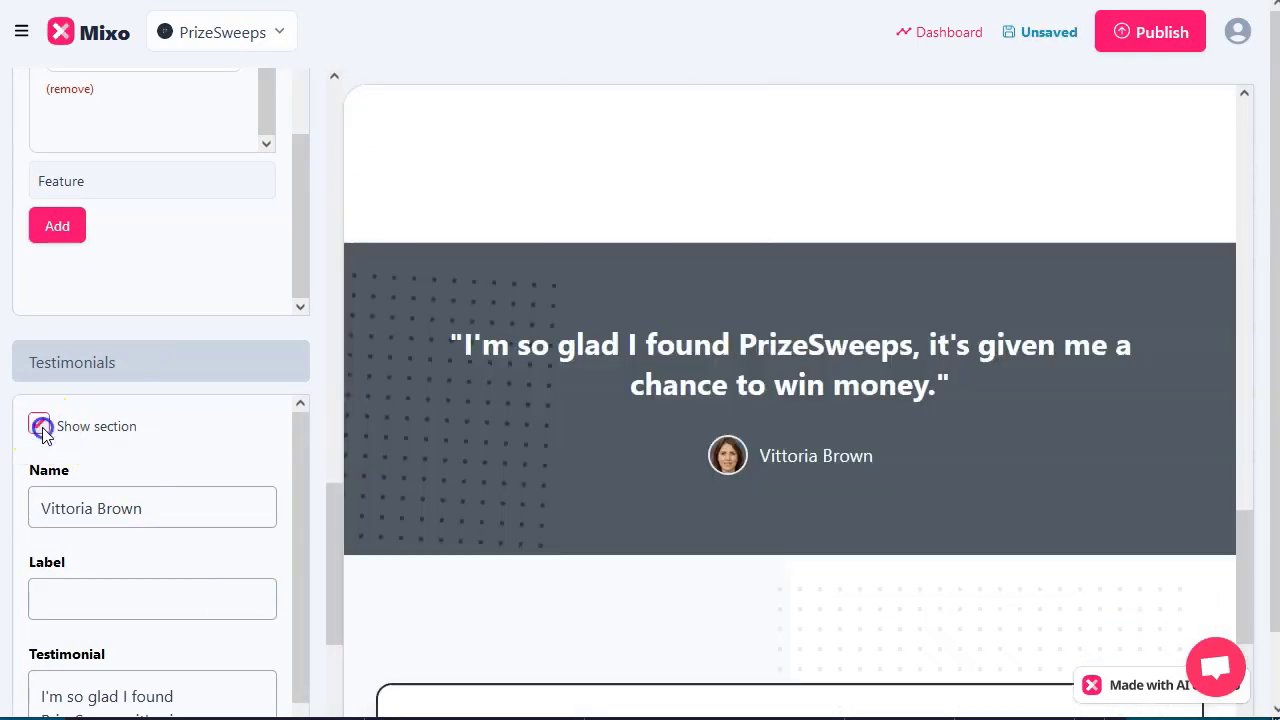
- Open the Faqs settings, show the Questions section on the landing page, review it and hide it again
scroll(126, 508, "down", 8)
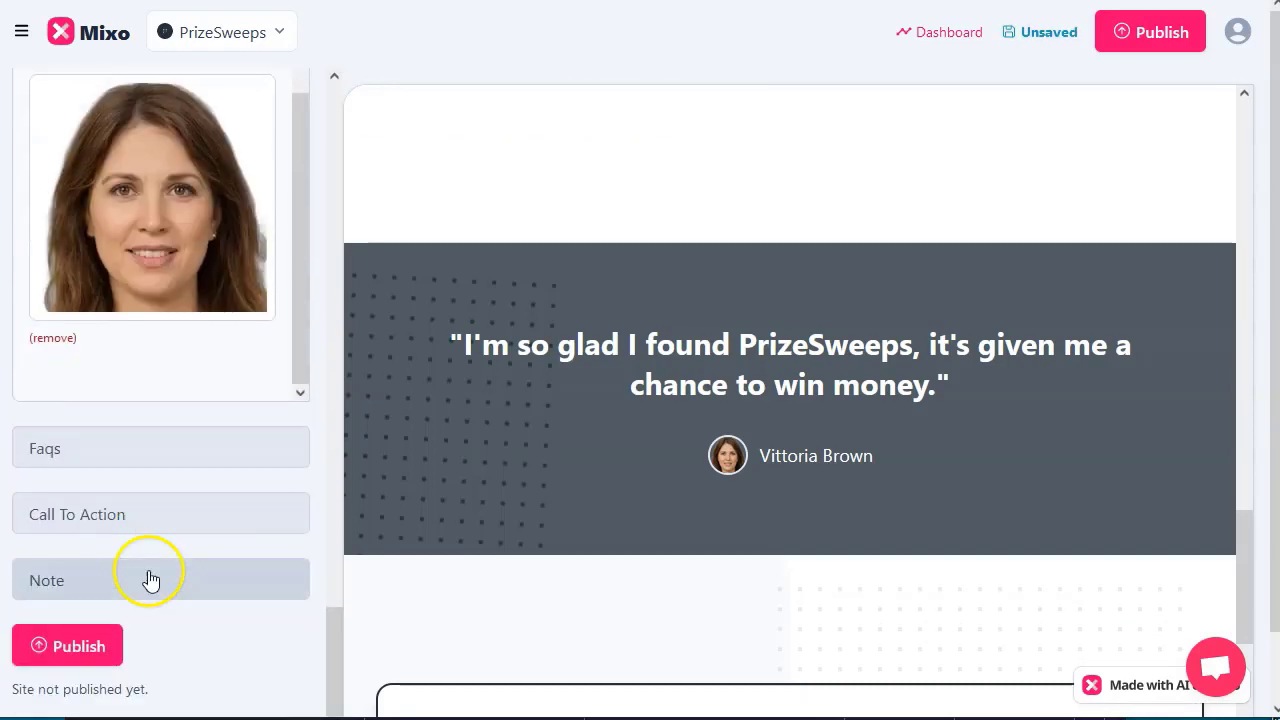
left_click(70, 450)
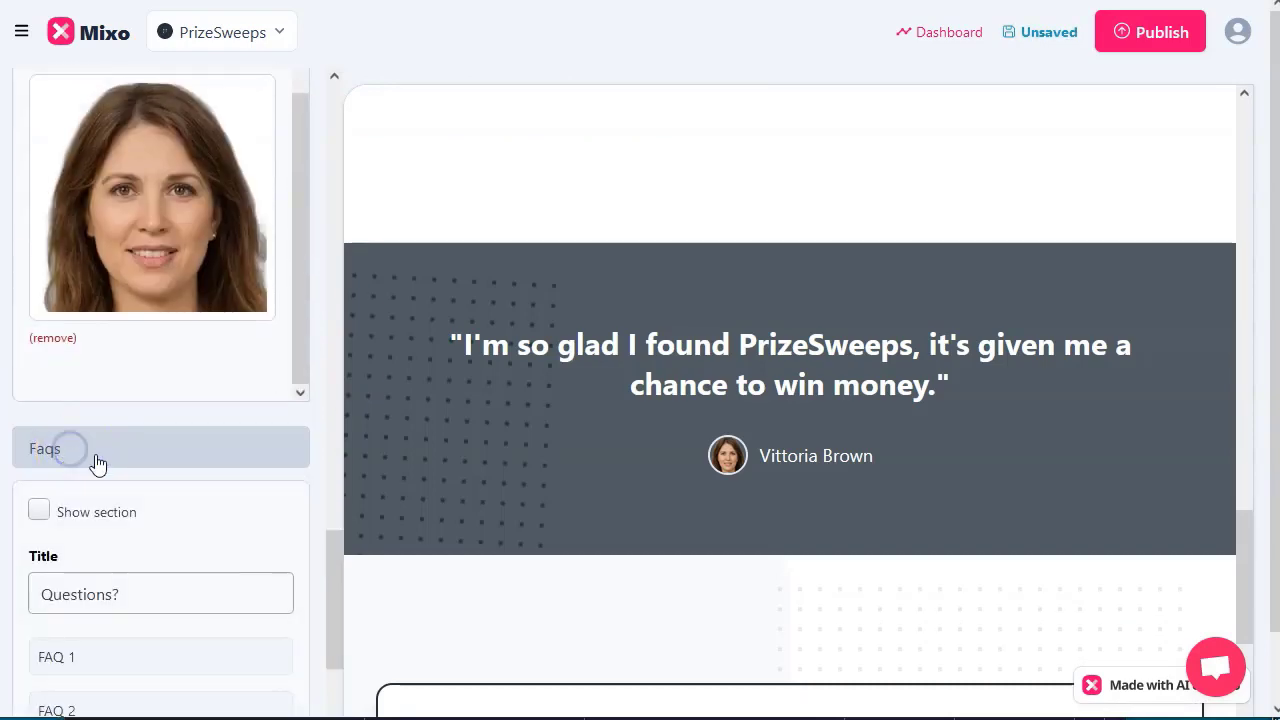
scroll(629, 500, "down", 5)
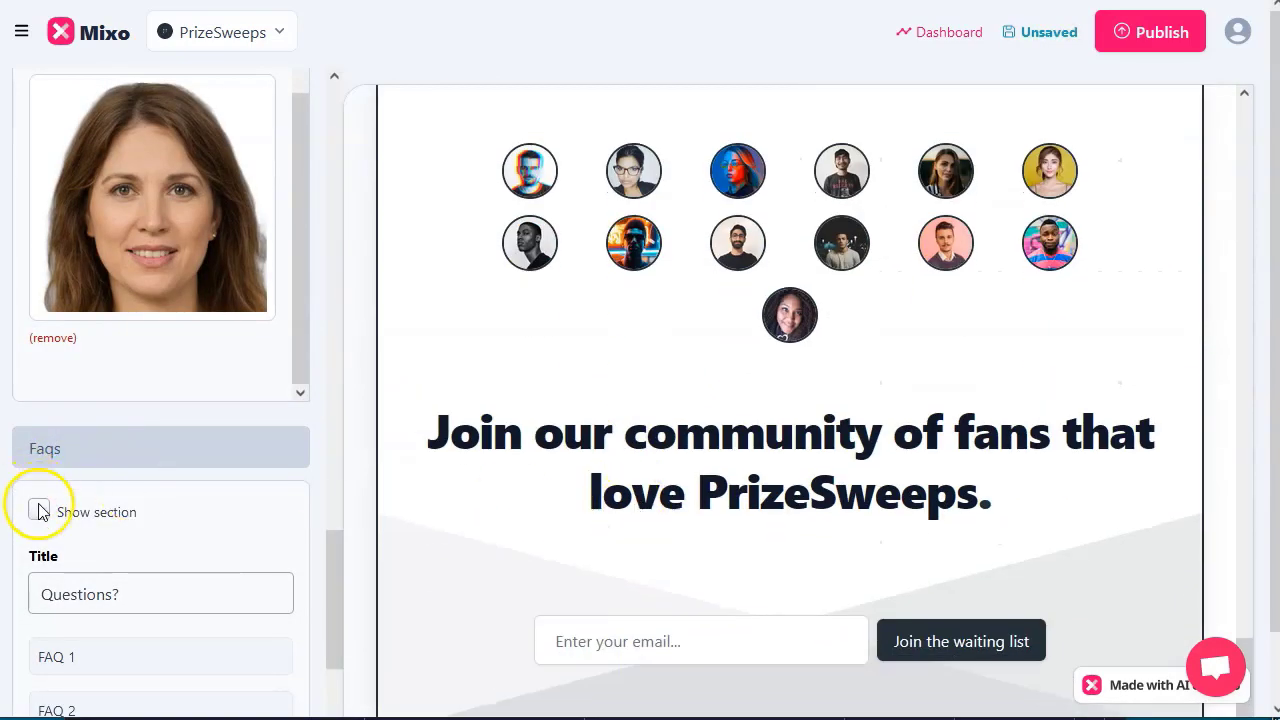
scroll(734, 471, "up", 9)
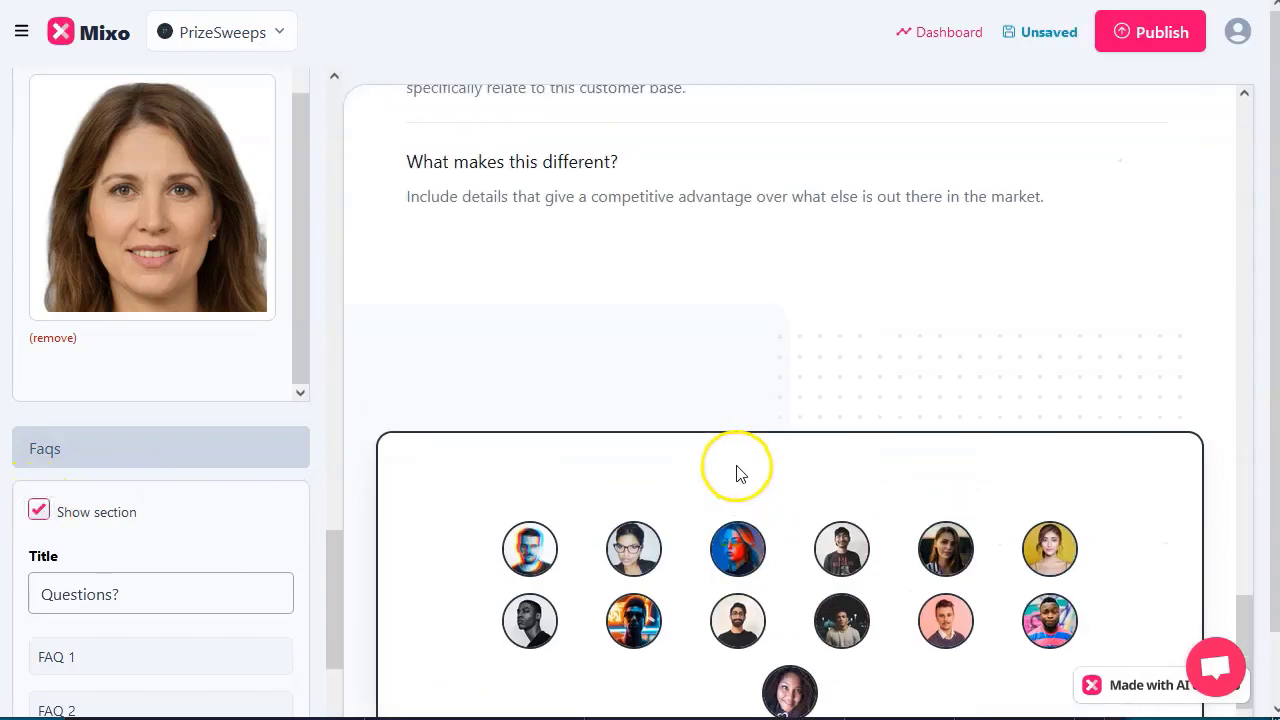
scroll(700, 445, "down", 1)
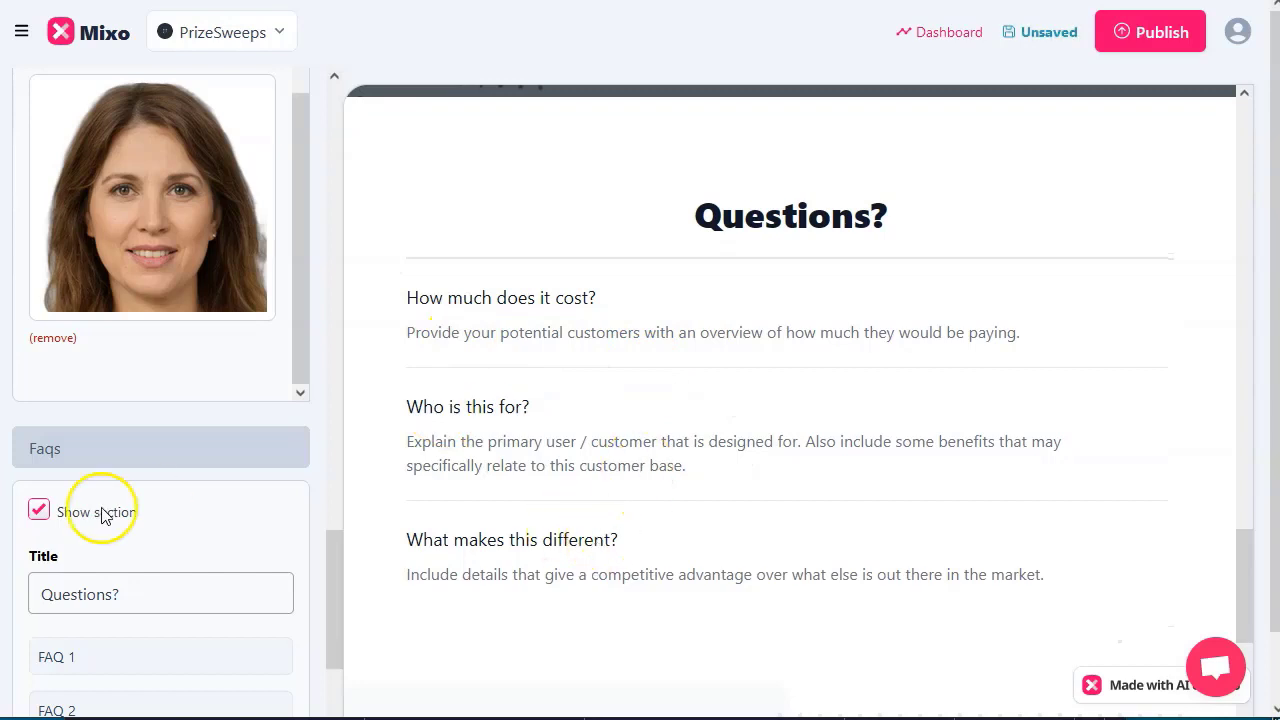
left_click(39, 510)
- Open the Call To Action settings, and hide the avatar images and show them again
scroll(94, 540, "down", 3)
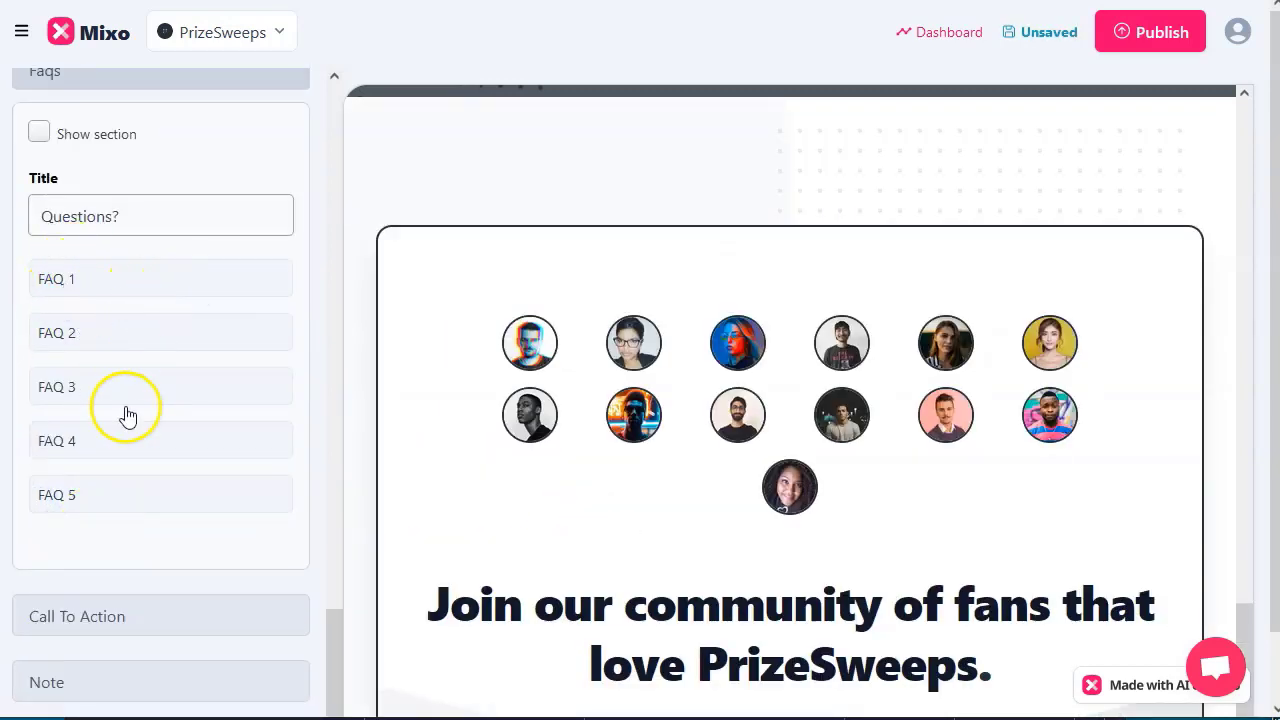
scroll(128, 380, "down", 1)
left_click(94, 495)
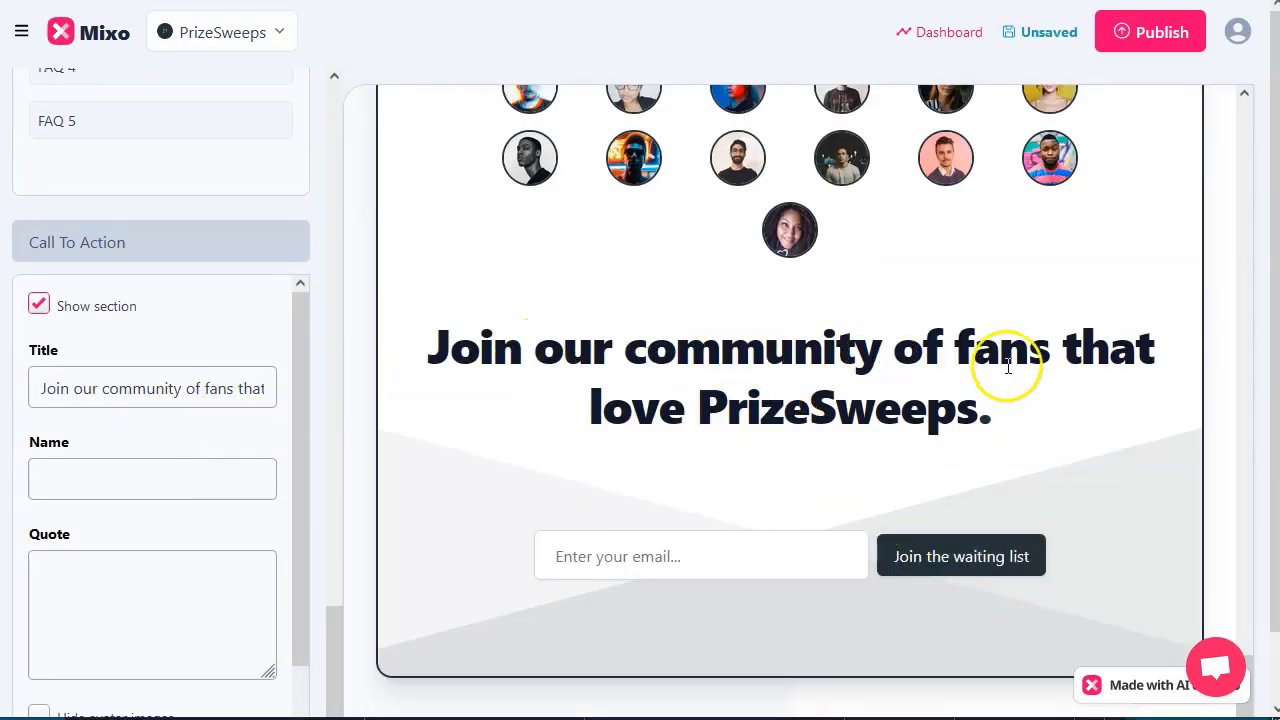
scroll(72, 600, "down", 1)
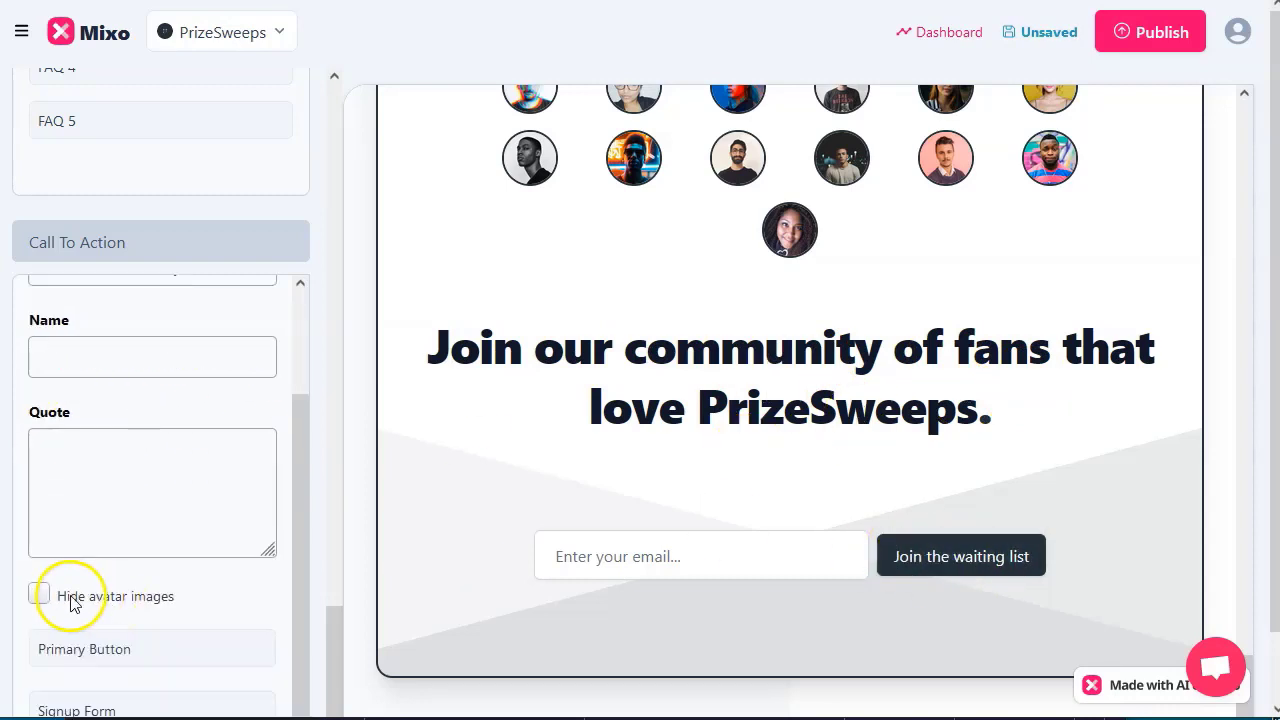
left_click(39, 596)
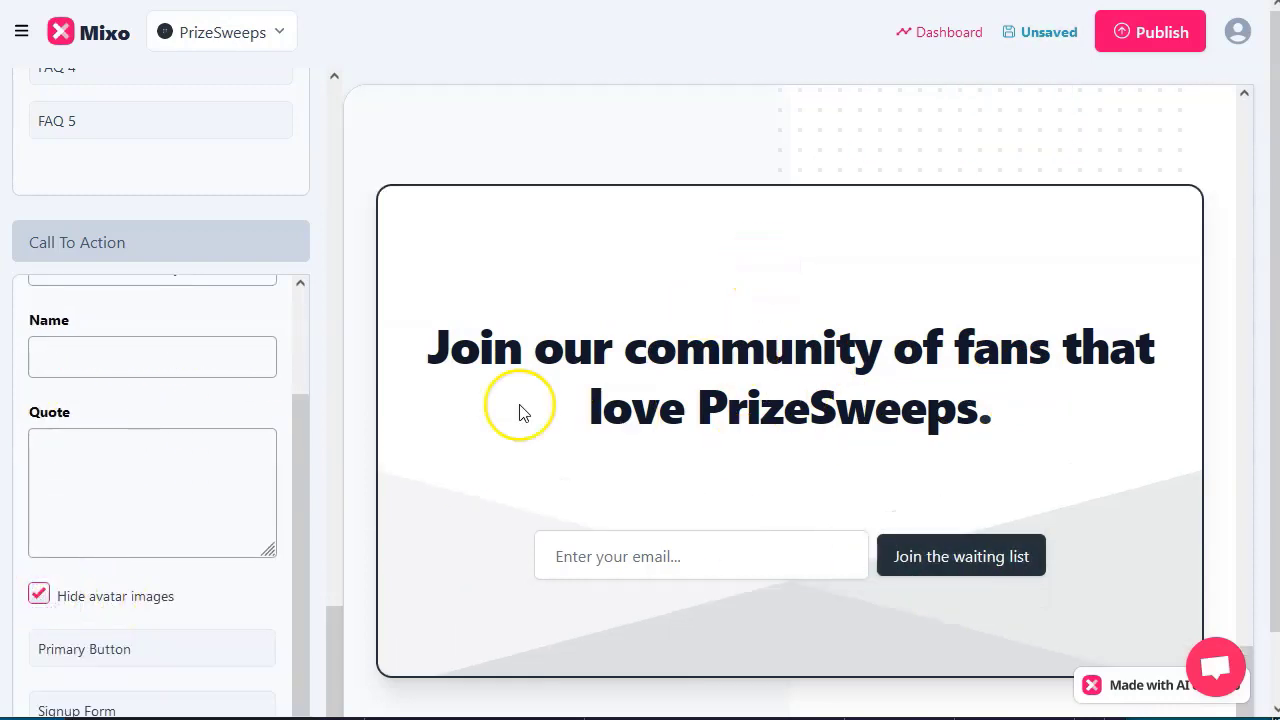
left_click(37, 596)
- Open the Call To Action's primary button settings, and show the "Get Started" button and hide it again
scroll(180, 572, "down", 3)
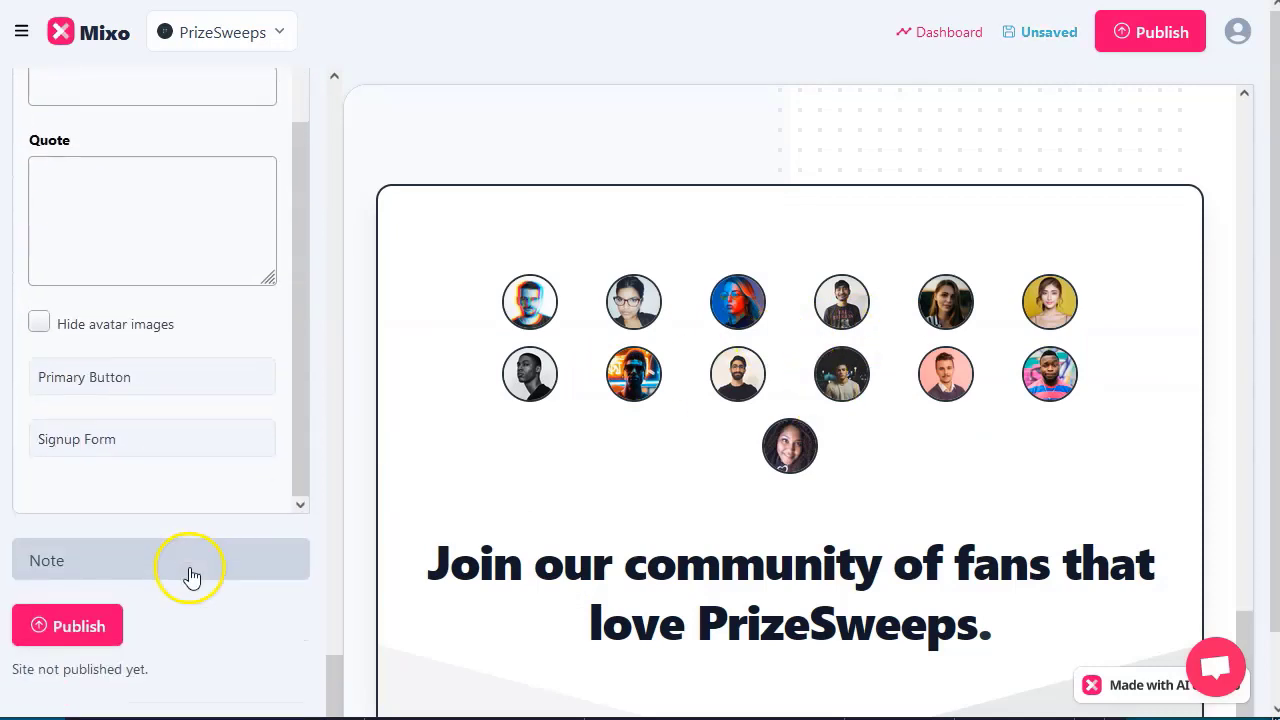
left_click(118, 385)
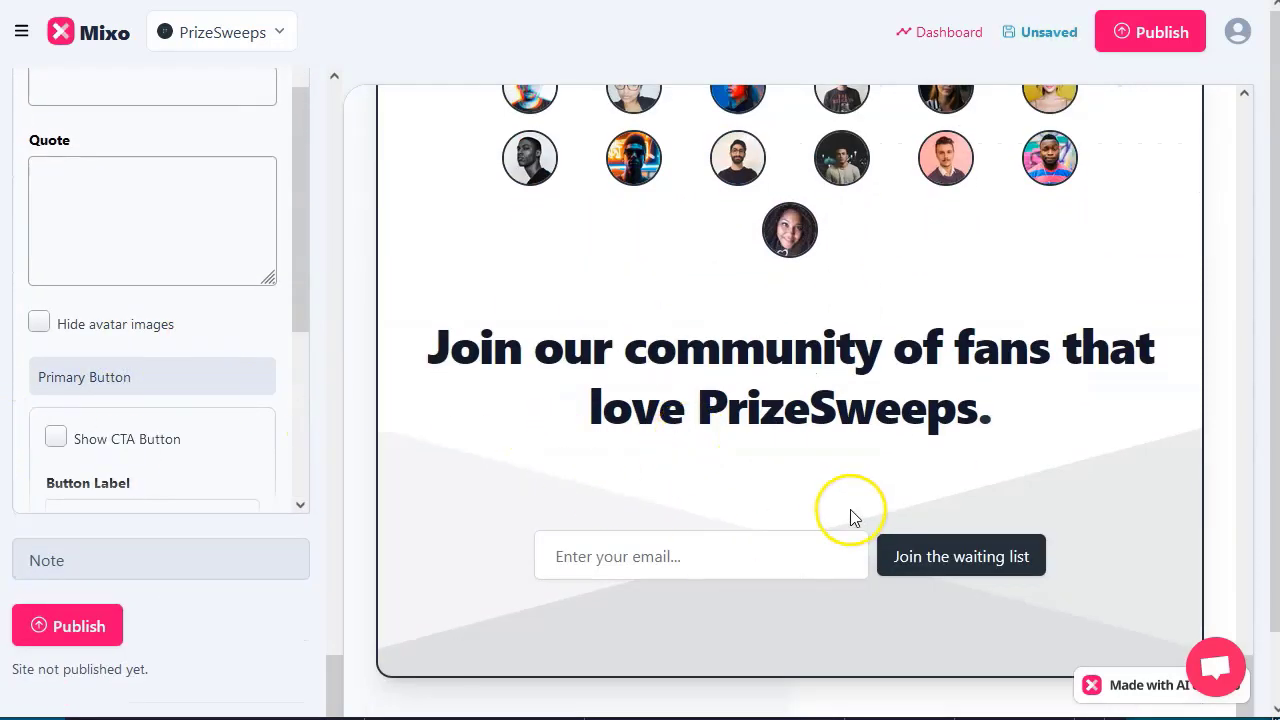
left_click(55, 439)
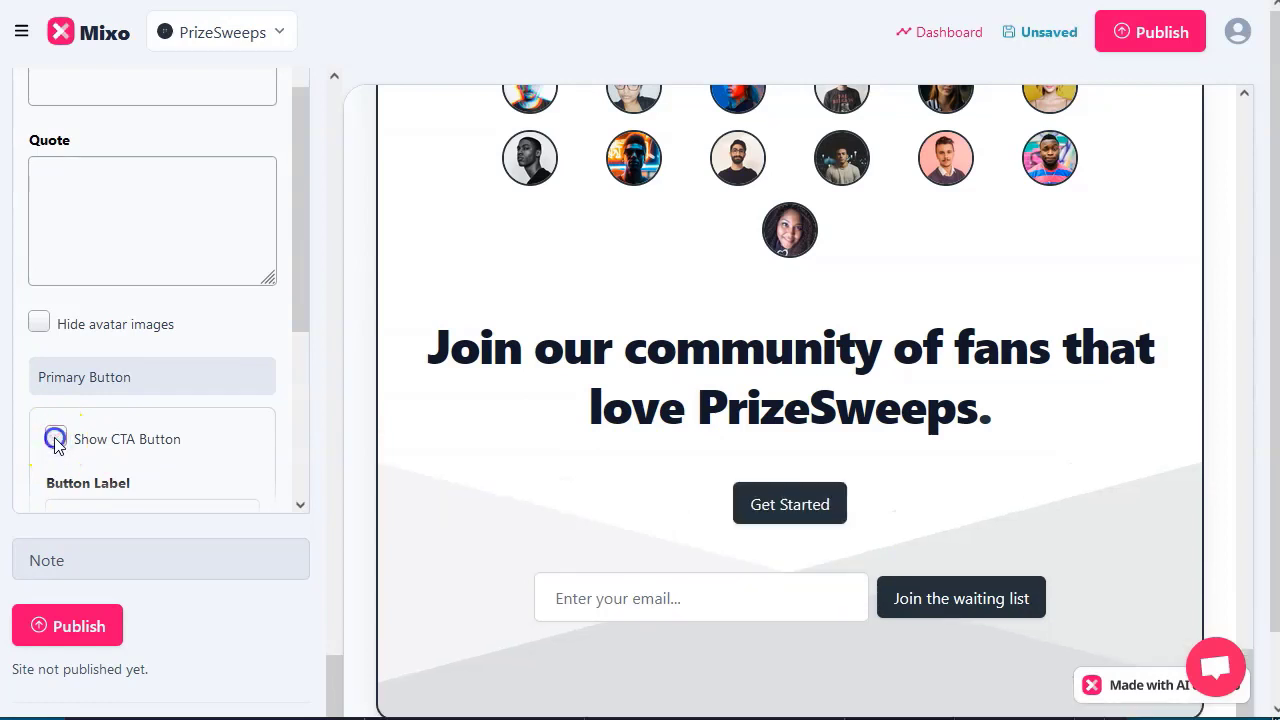
left_click(55, 439)
scroll(94, 477, "down", 3)
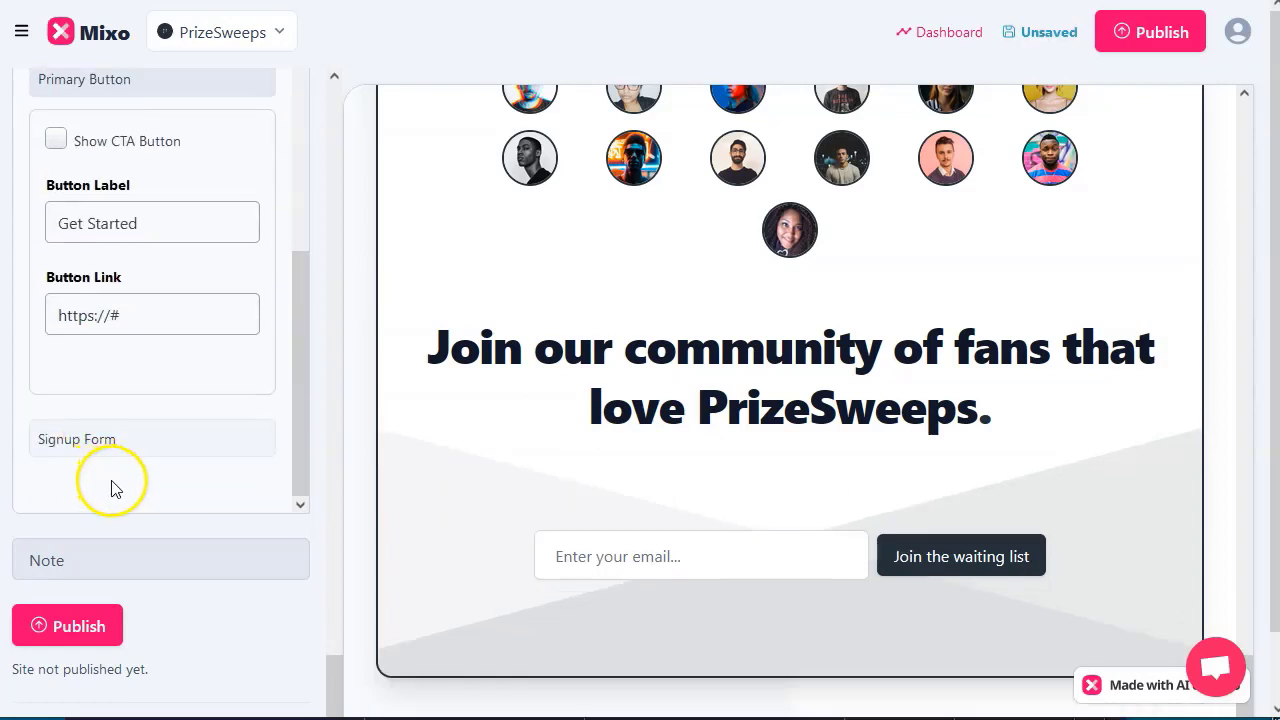
- Publish the PrizeSweeps site and open its published landing page
scroll(120, 500, "down", 1)
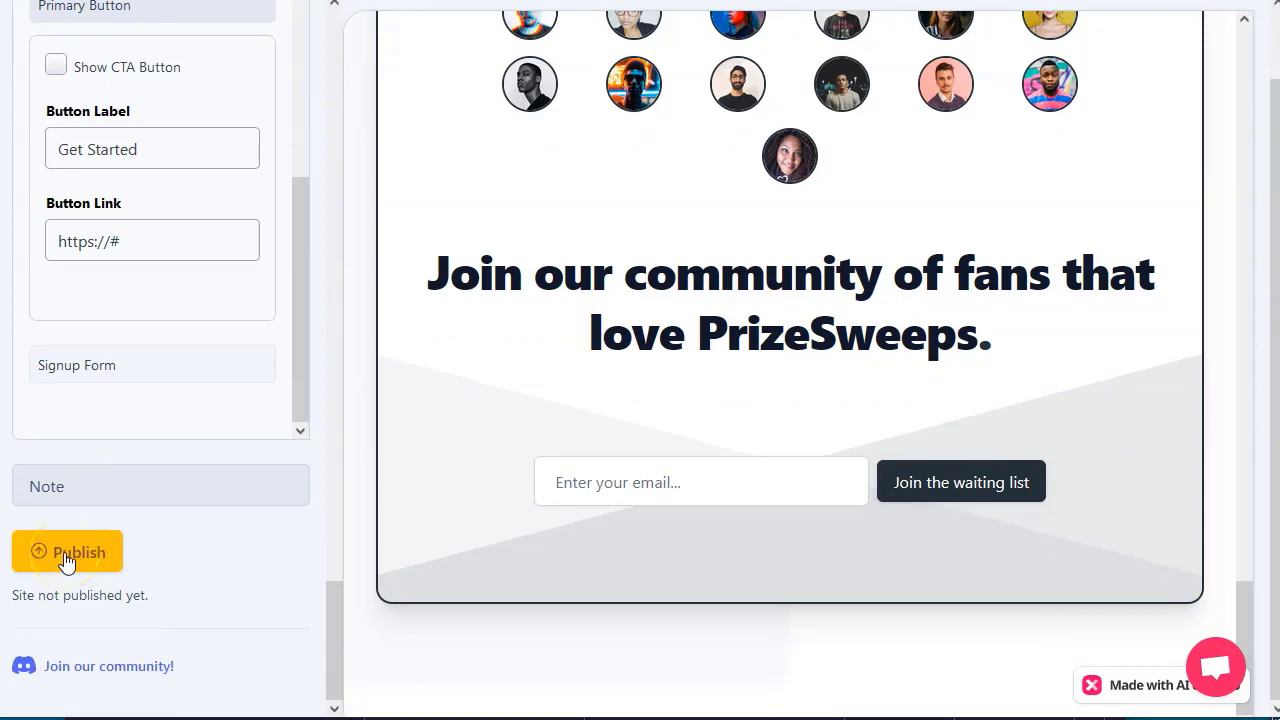
left_click(66, 556)
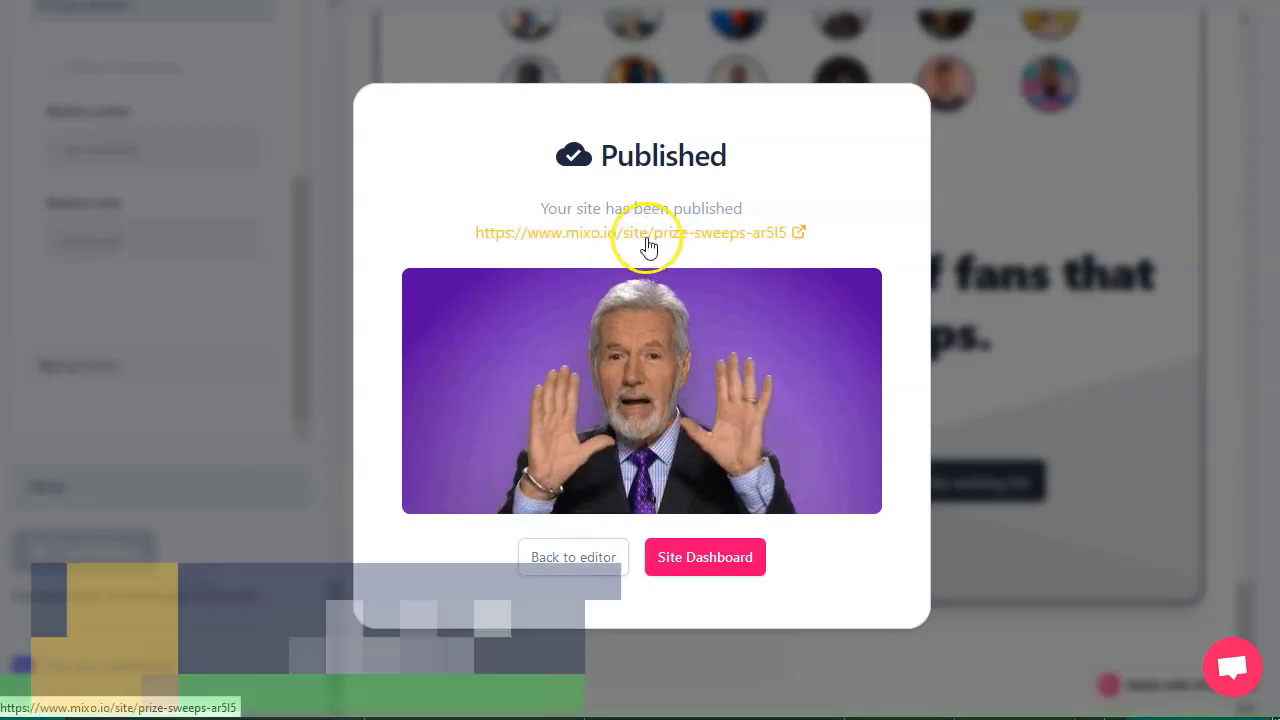
left_click(650, 238)
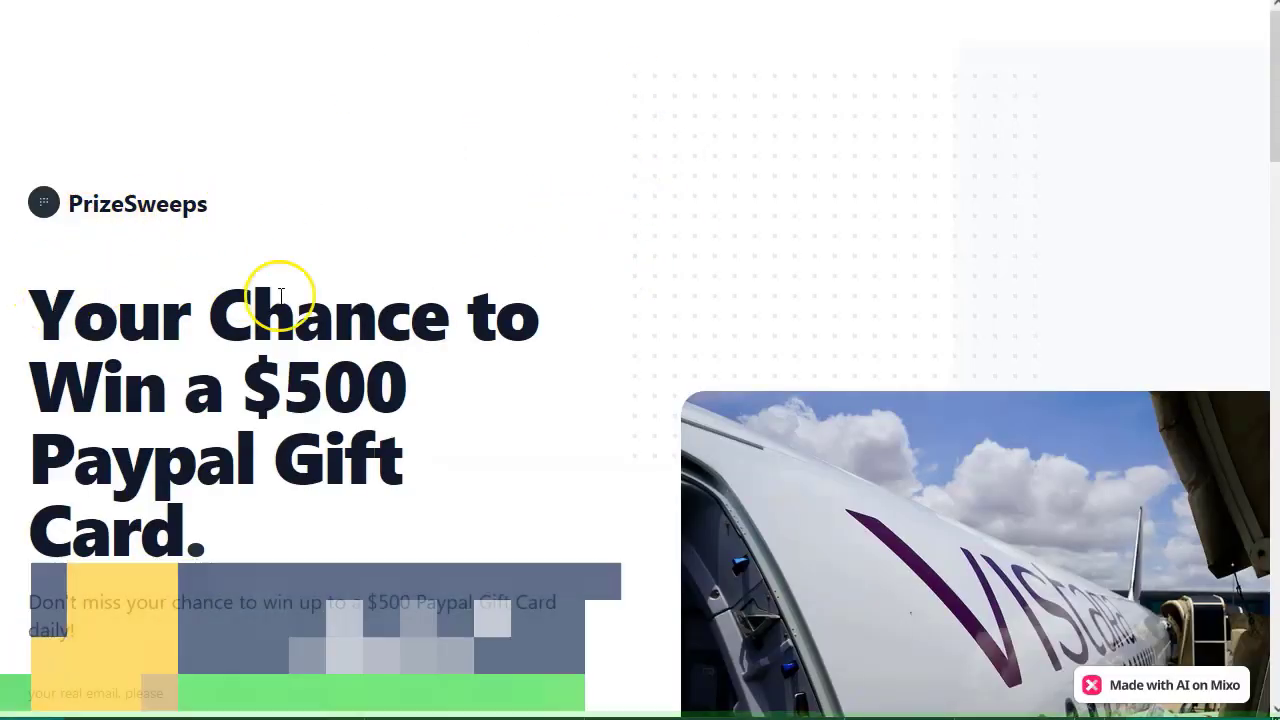
- Test the "Try For Free" link on the published page and return to the landing page
scroll(263, 366, "down", 4)
left_click(88, 335)
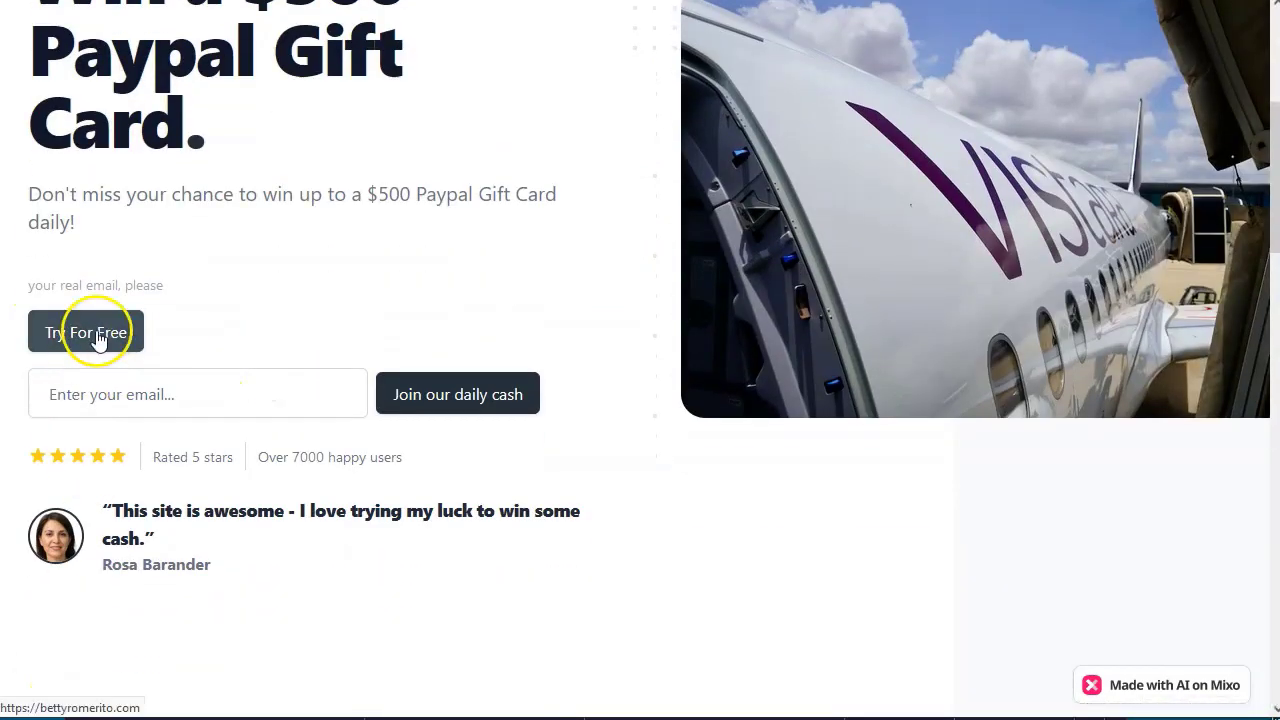
left_click(98, 338)
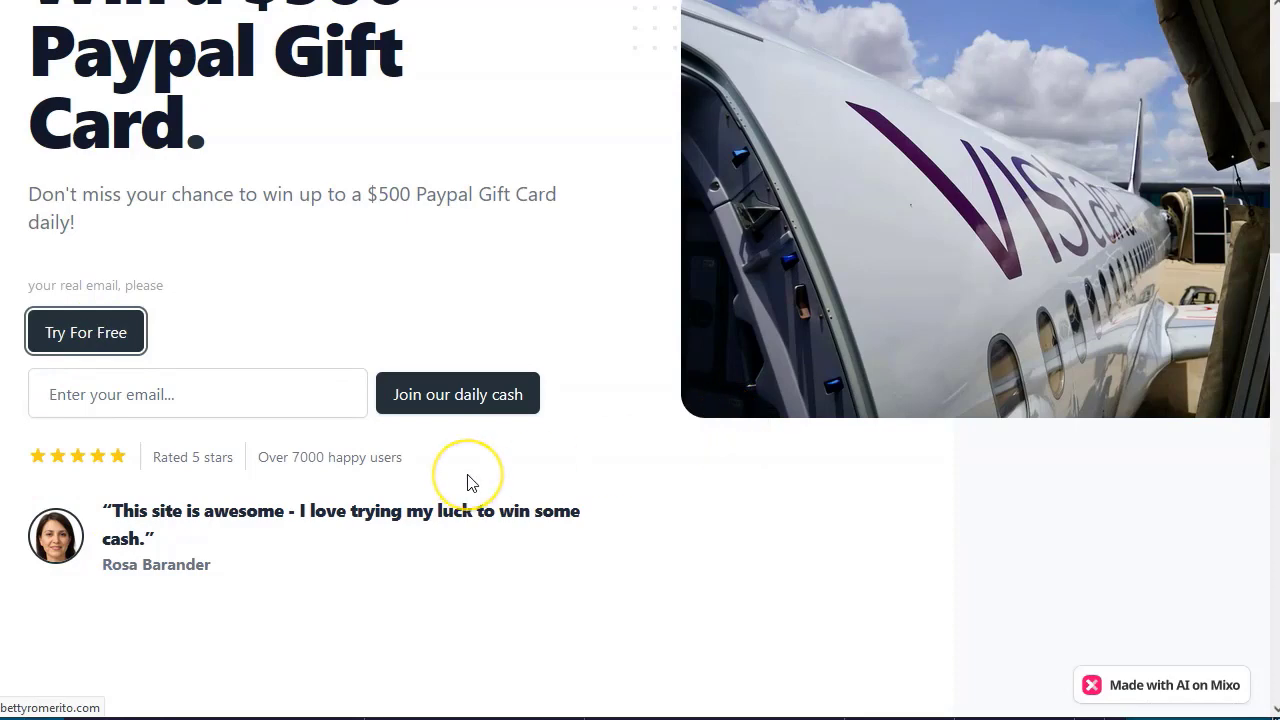
key("alt+Left")
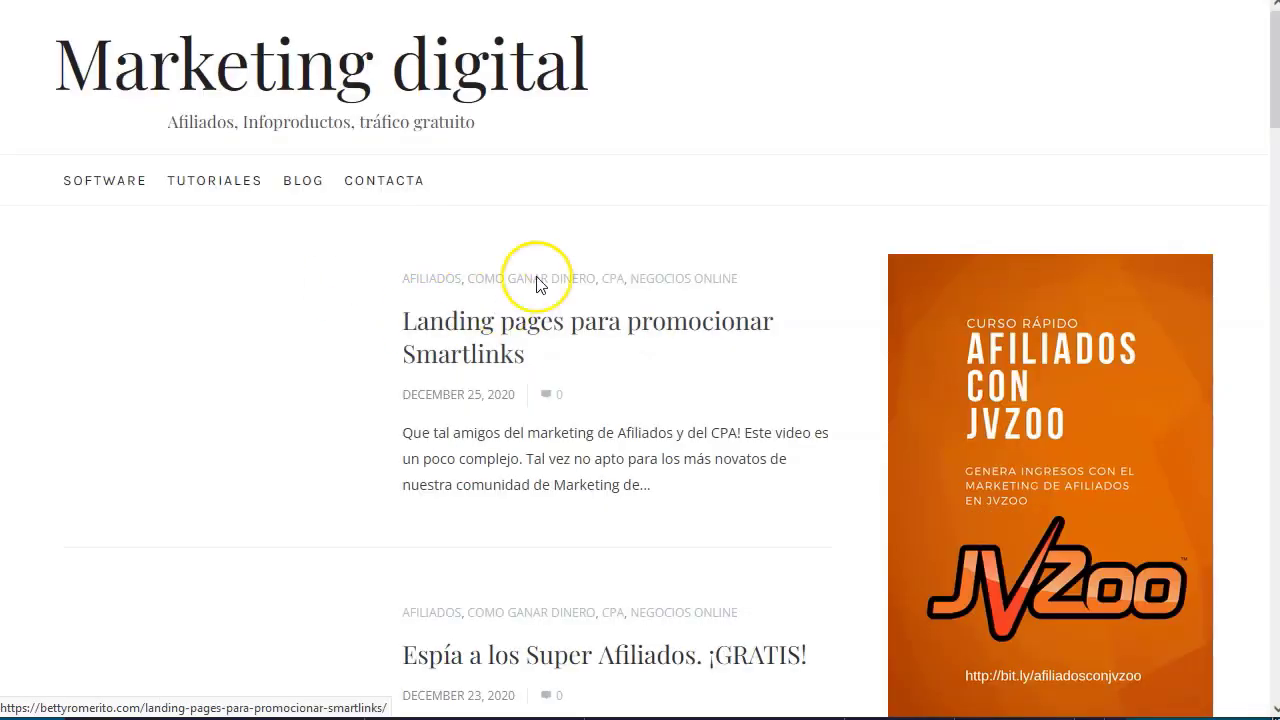
key("alt+Right")
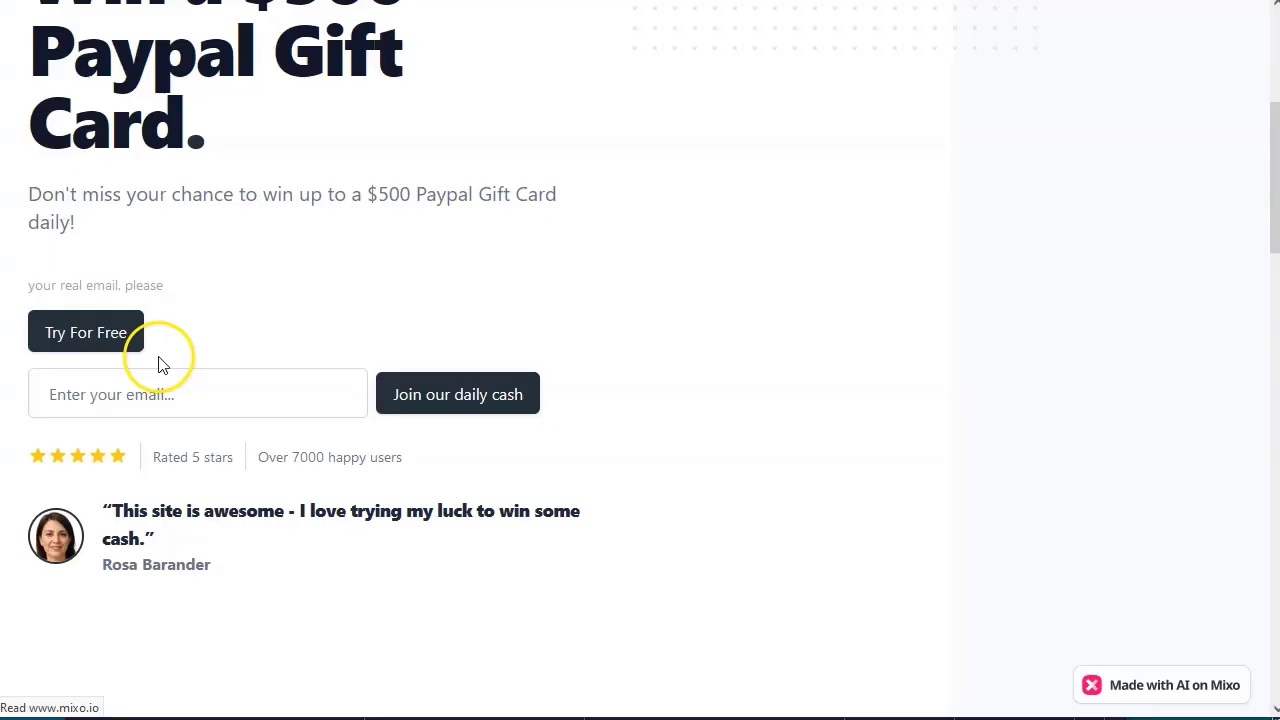
- Enter an email address in the Hero signup form, submit it and dismiss the message
left_click(160, 395)
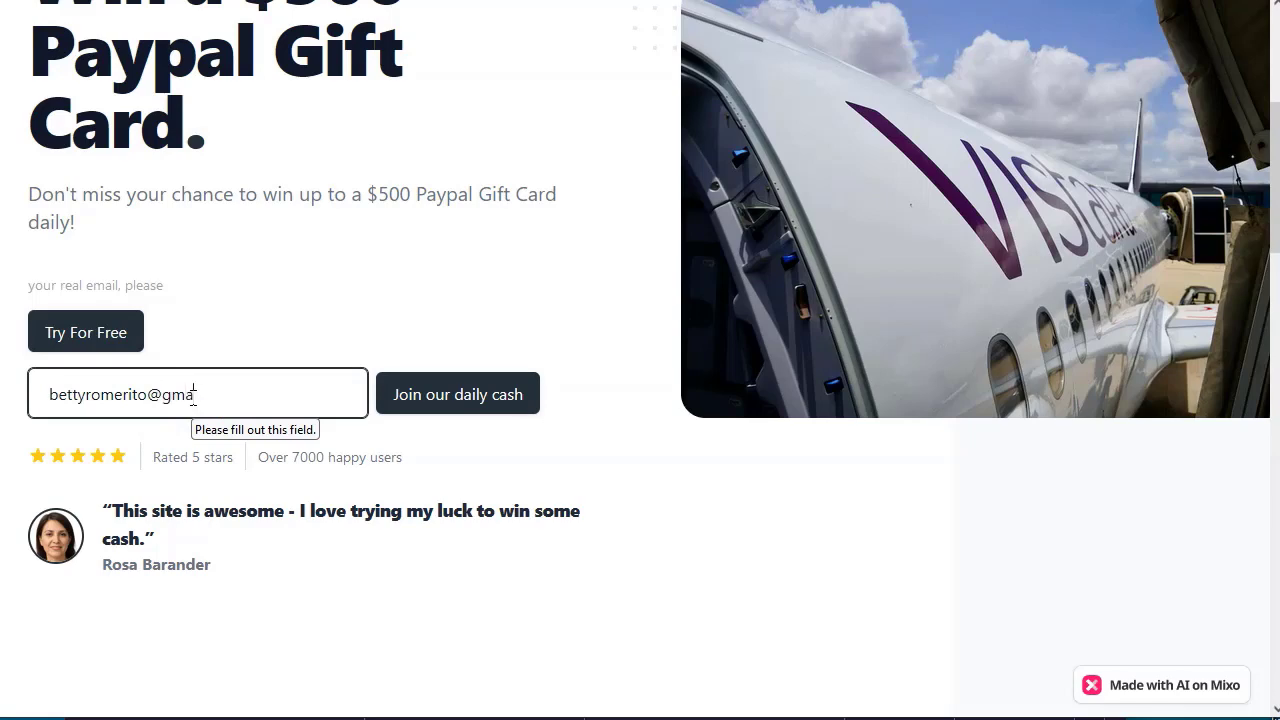
left_click(407, 395)
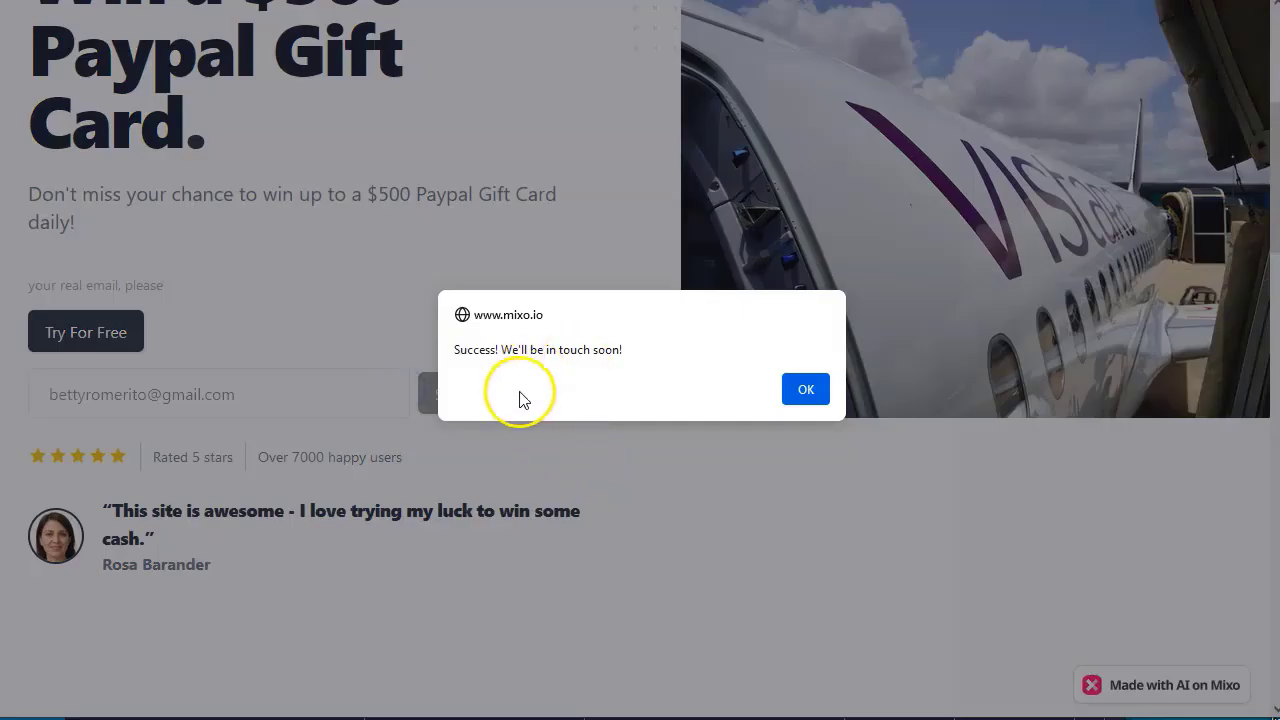
left_click(806, 388)
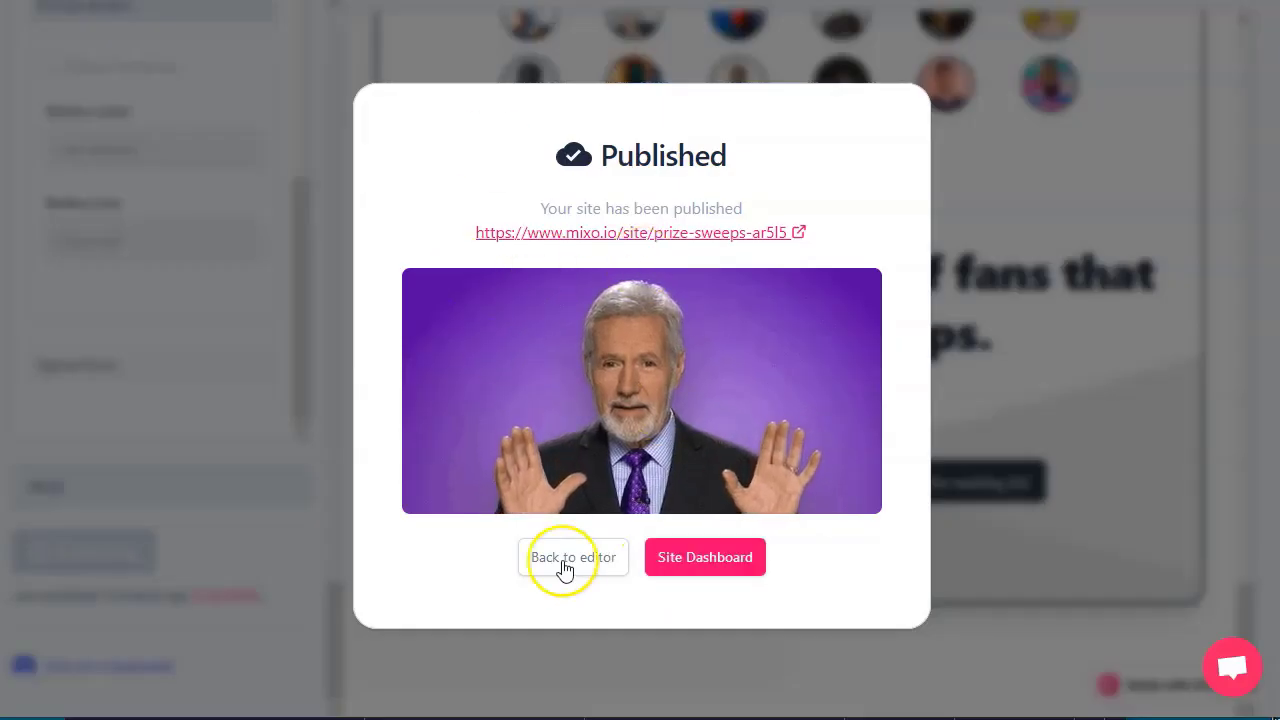
- Close the publish confirmation, open the PrizeSweeps site dashboard, and review its site overview and recent subscribers list
left_click(563, 560)
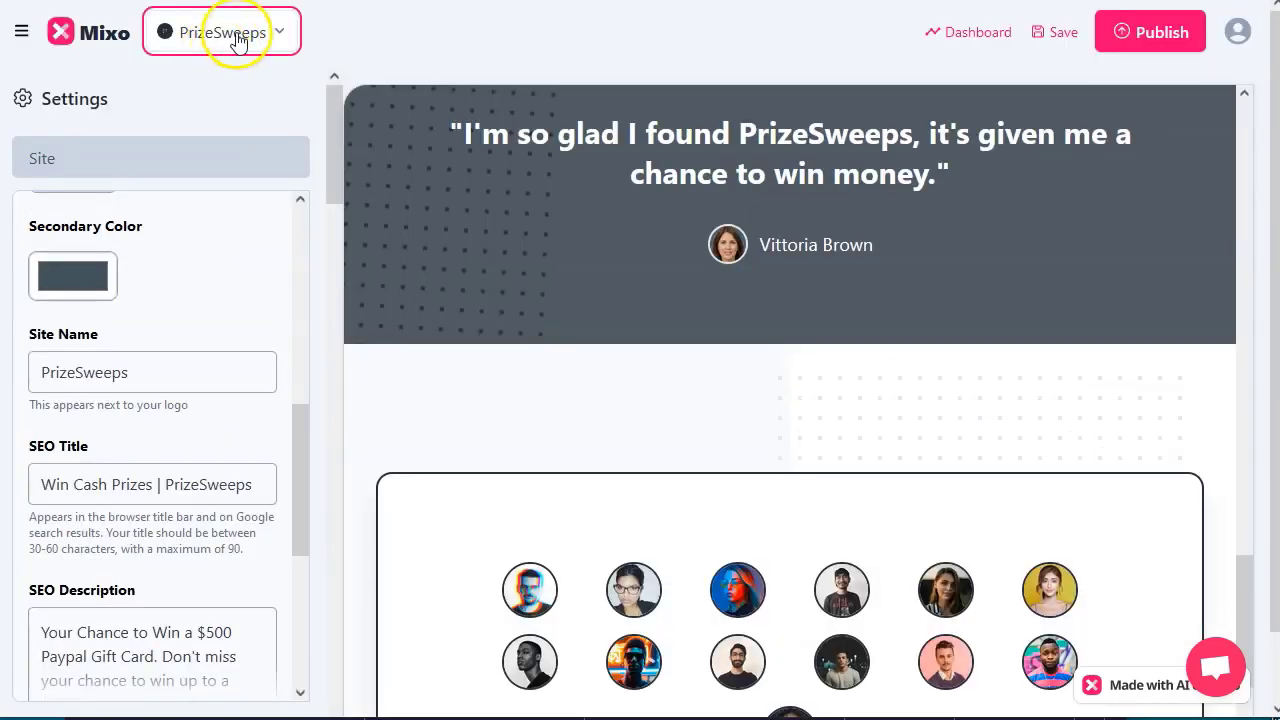
left_click(965, 34)
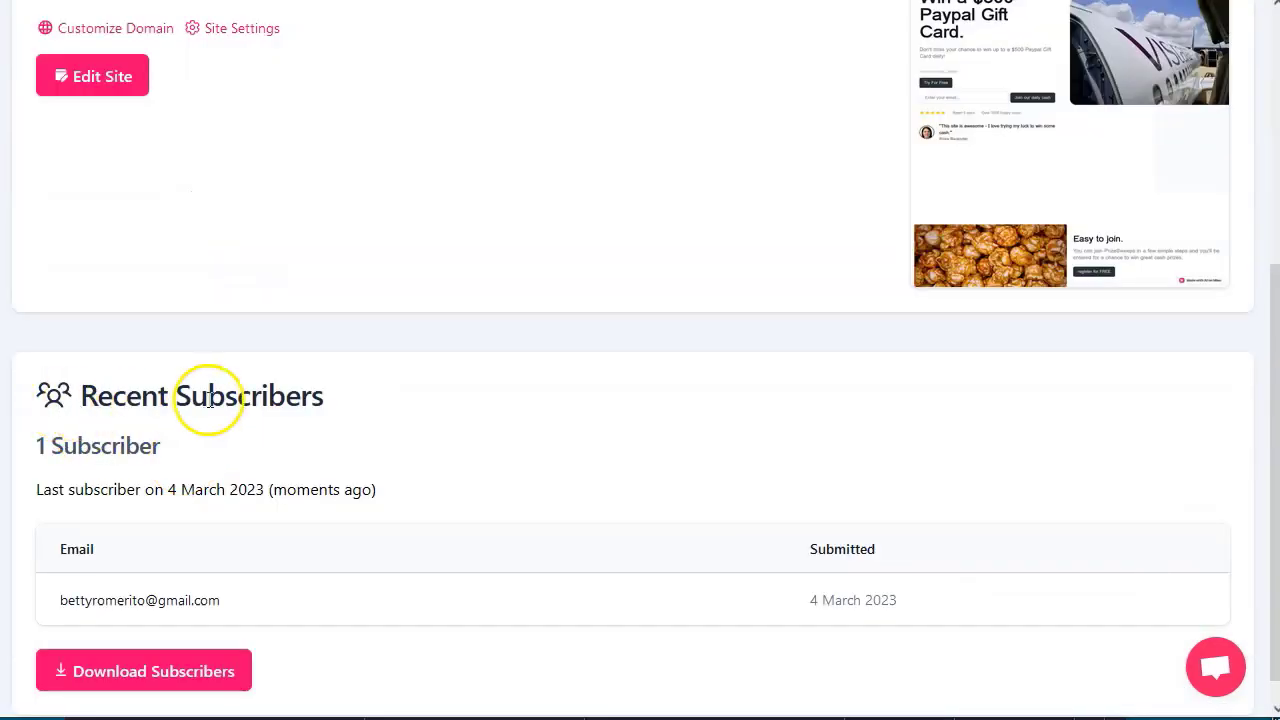
scroll(115, 500, "down", 1)
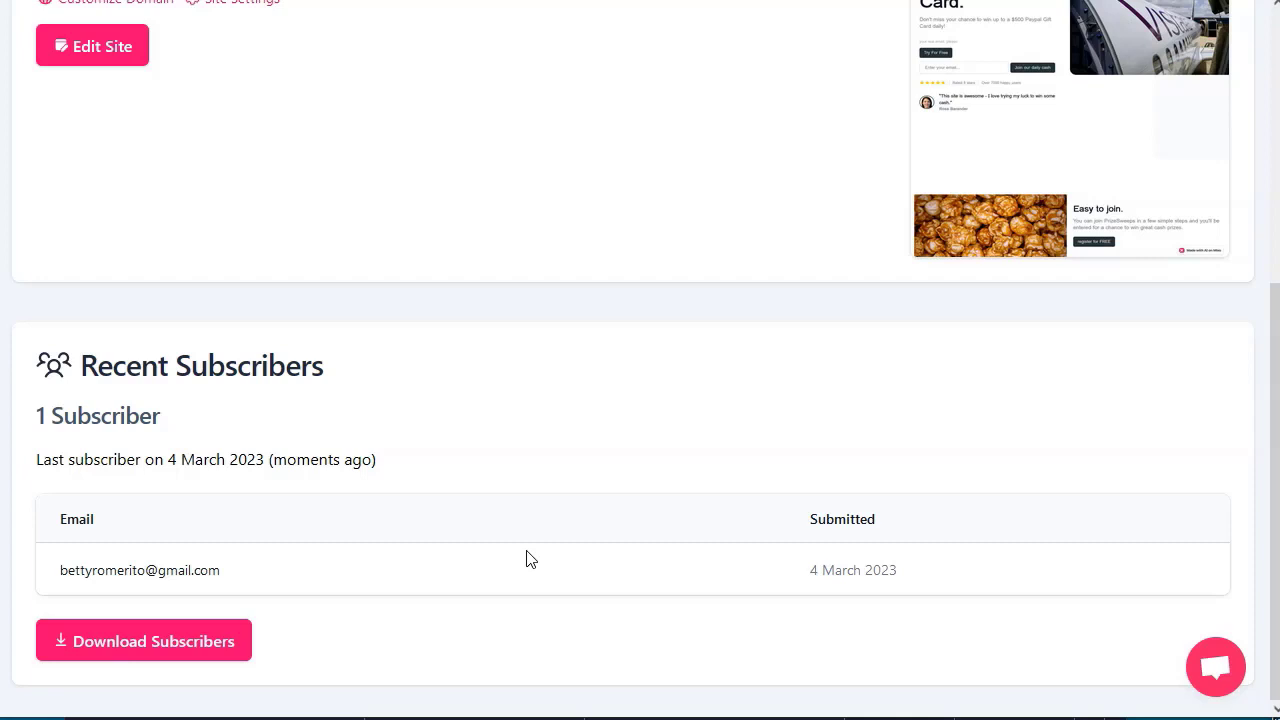
scroll(505, 550, "up", 5)
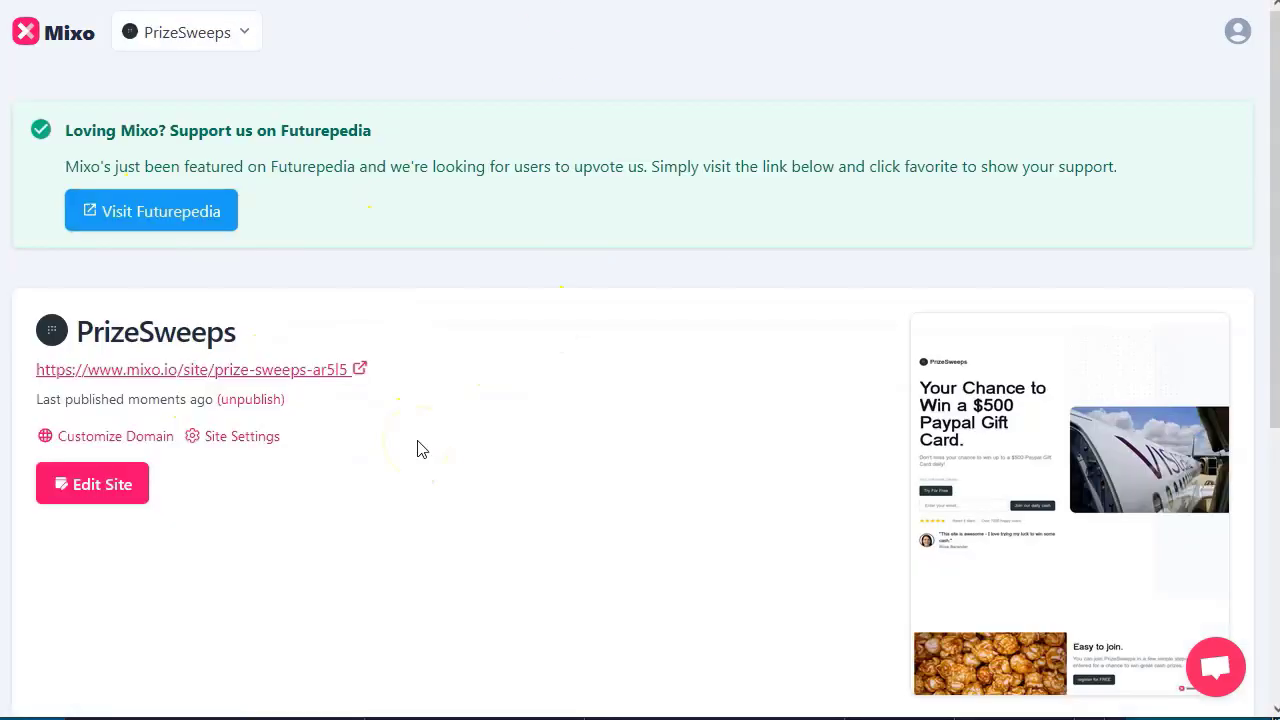
scroll(420, 449, "down", 1)
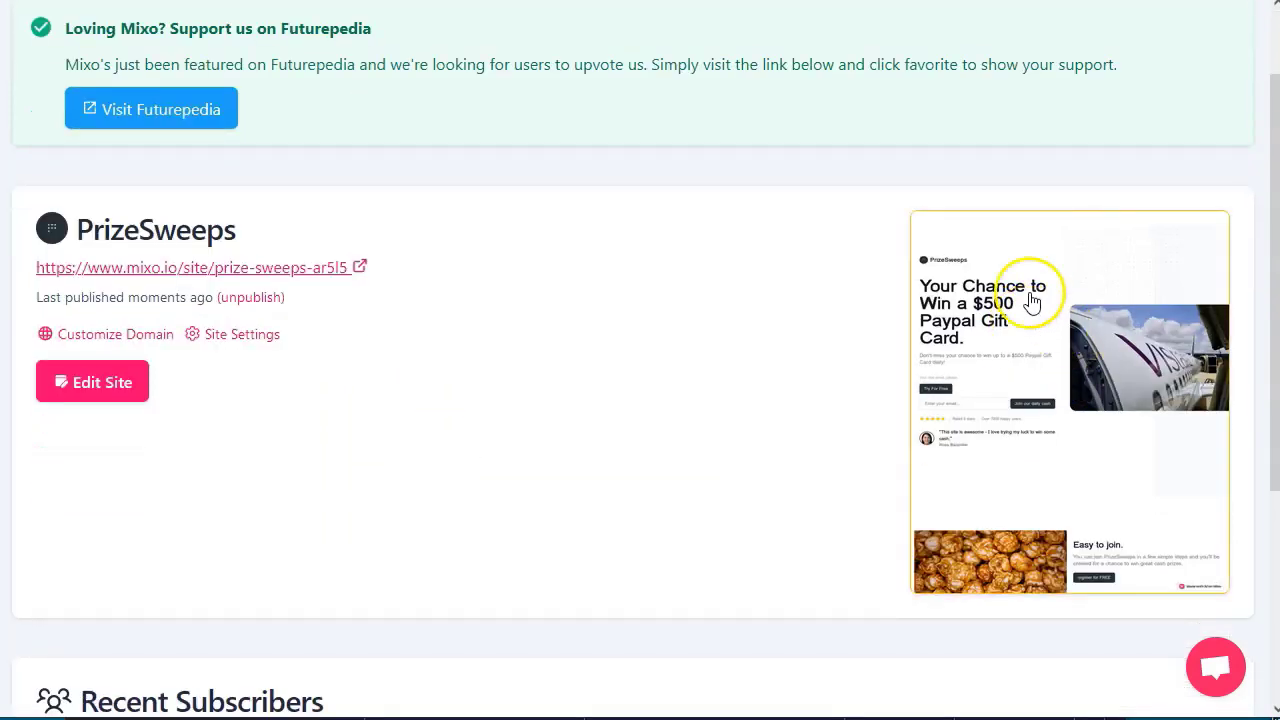
scroll(1071, 349, "down", 2)
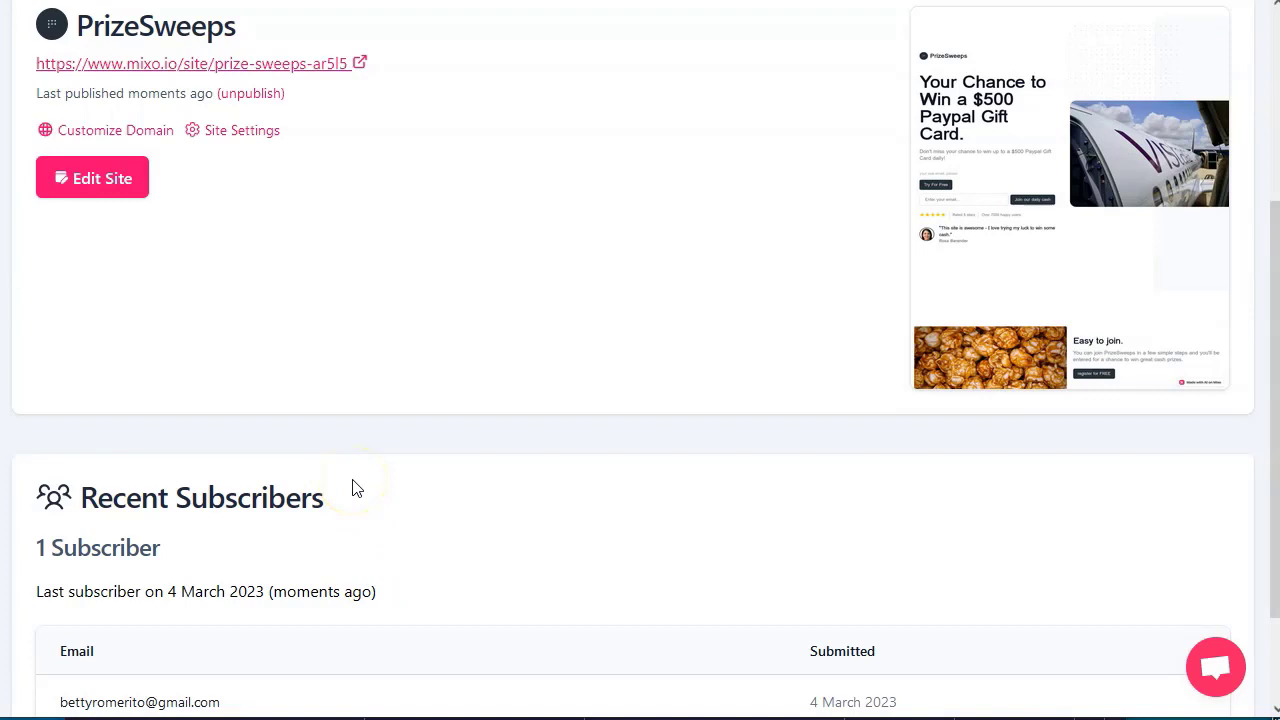
scroll(352, 488, "down", 2)
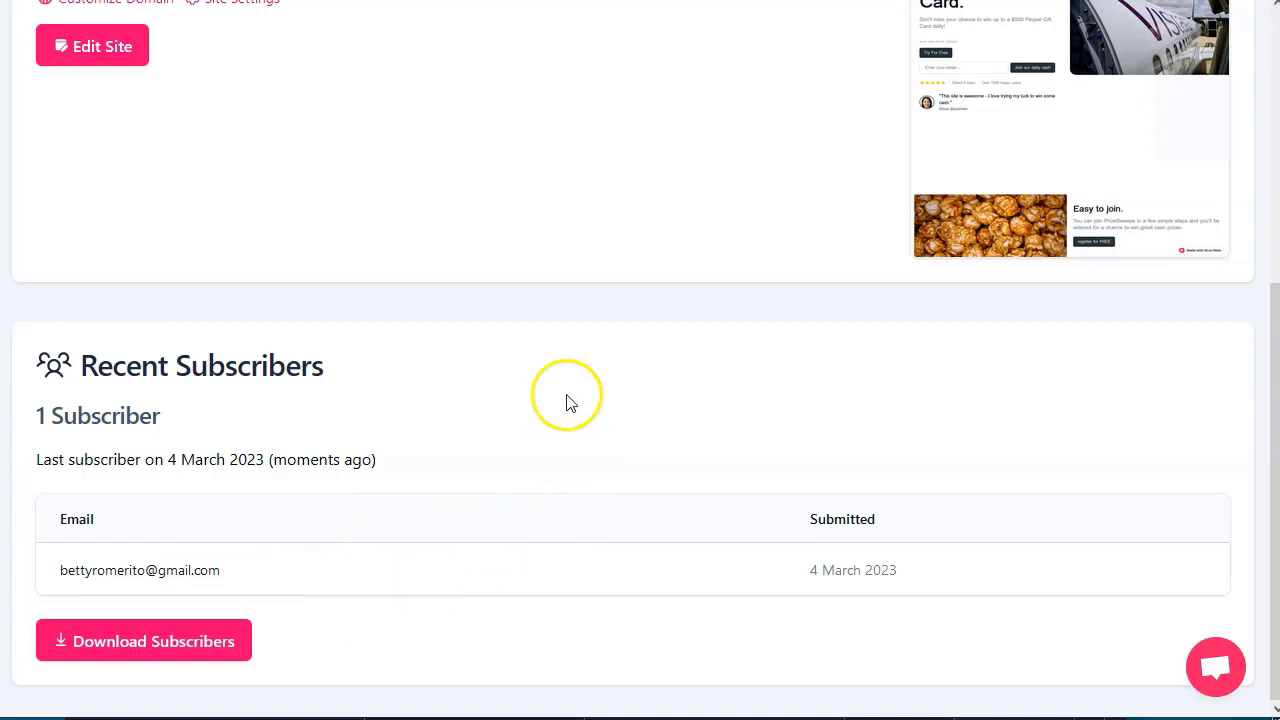
scroll(560, 416, "up", 5)
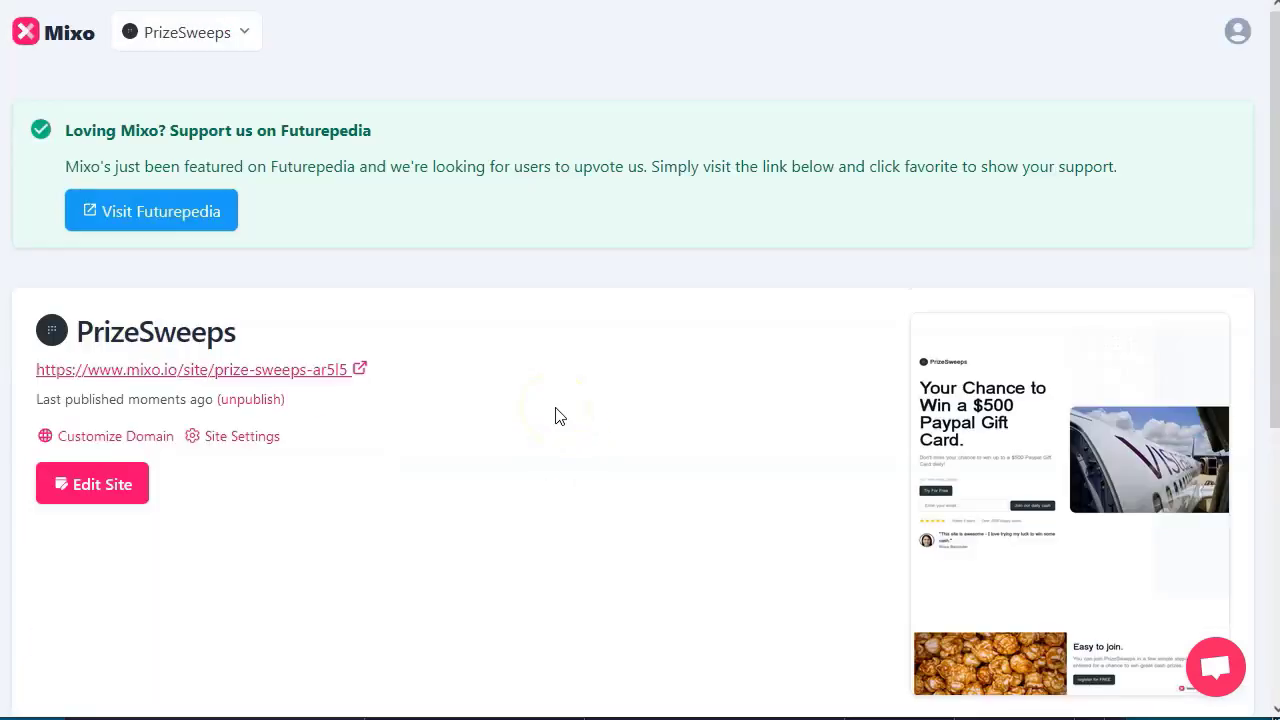